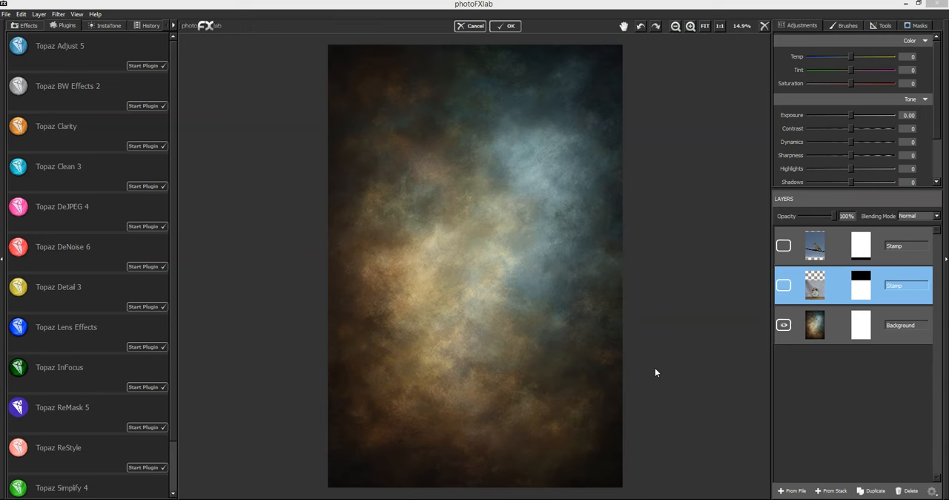
- Show the clock photo layer and the dove photo layer above the textured background
click(784, 286)
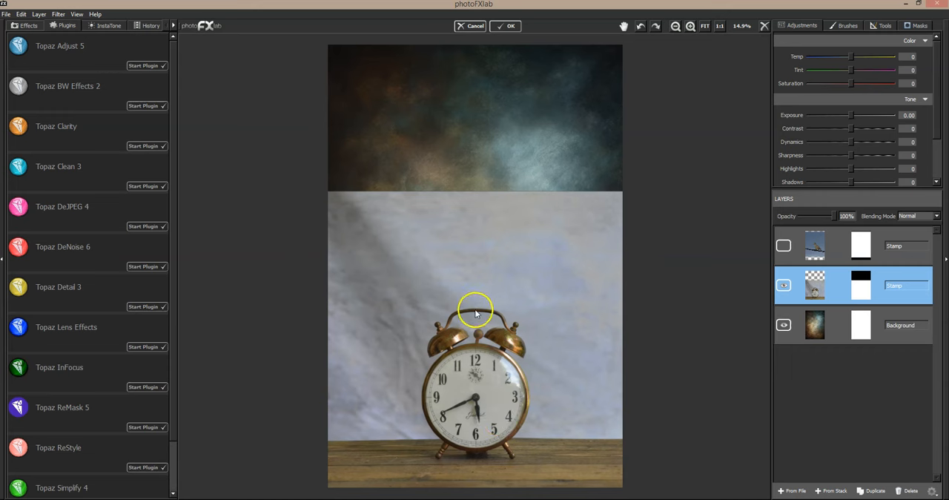
click(784, 245)
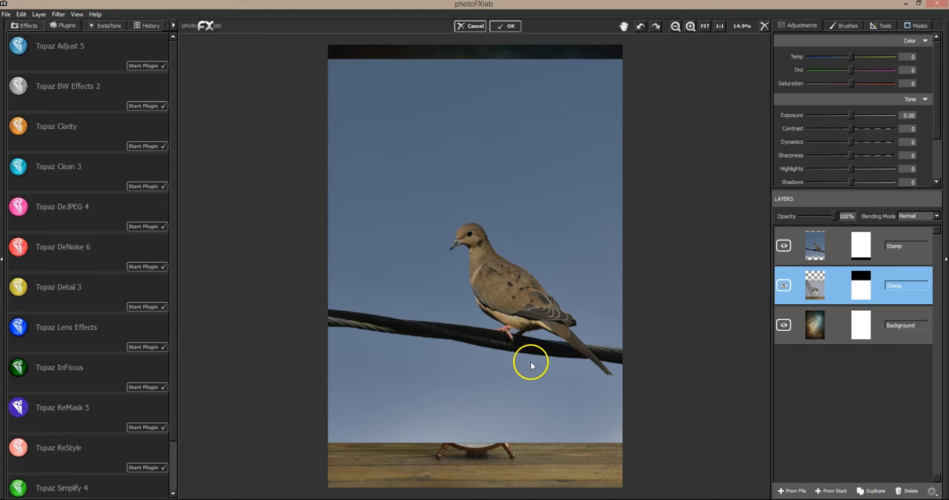
click(783, 245)
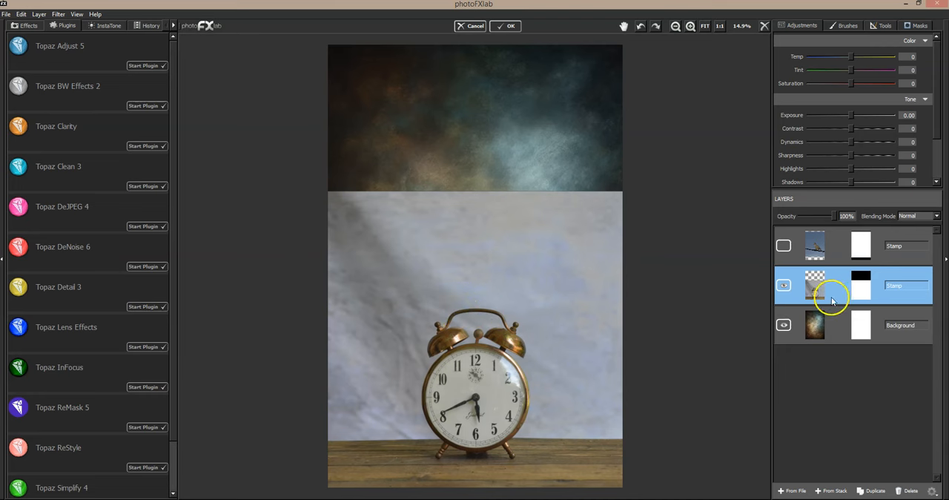
click(783, 245)
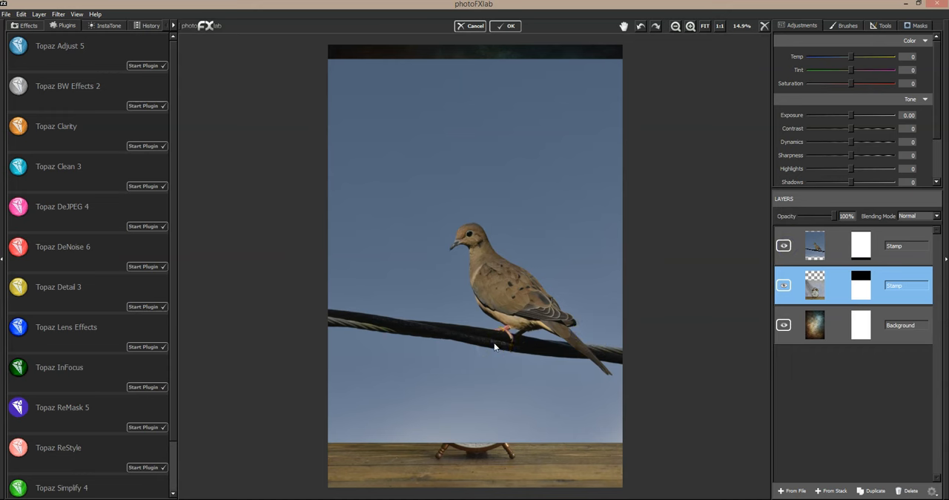
- Lower the dove layer's opacity to 46% and nudge the dove slightly upward in relation to the clock's bells
click(815, 247)
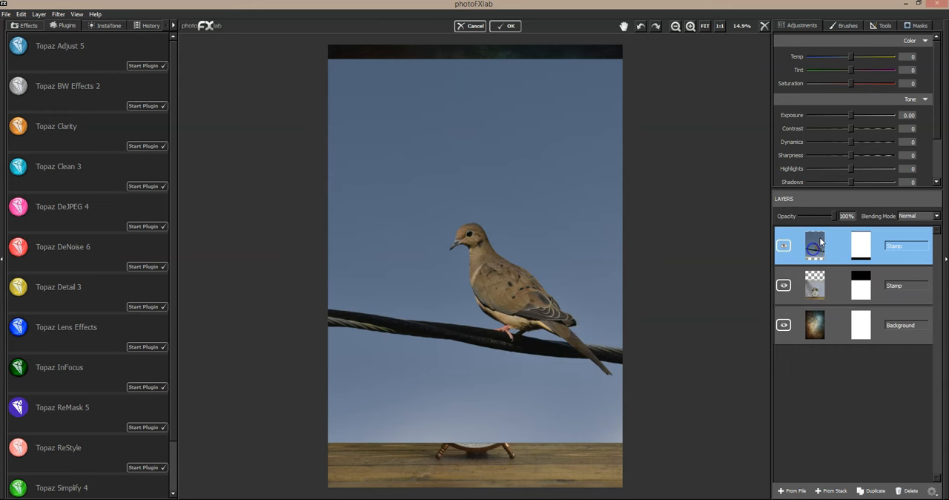
drag(833, 215, 816, 215)
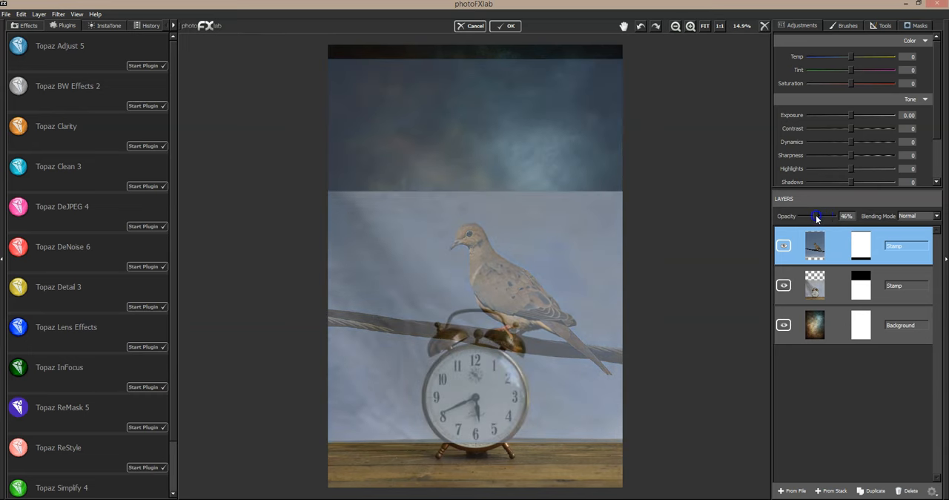
click(689, 27)
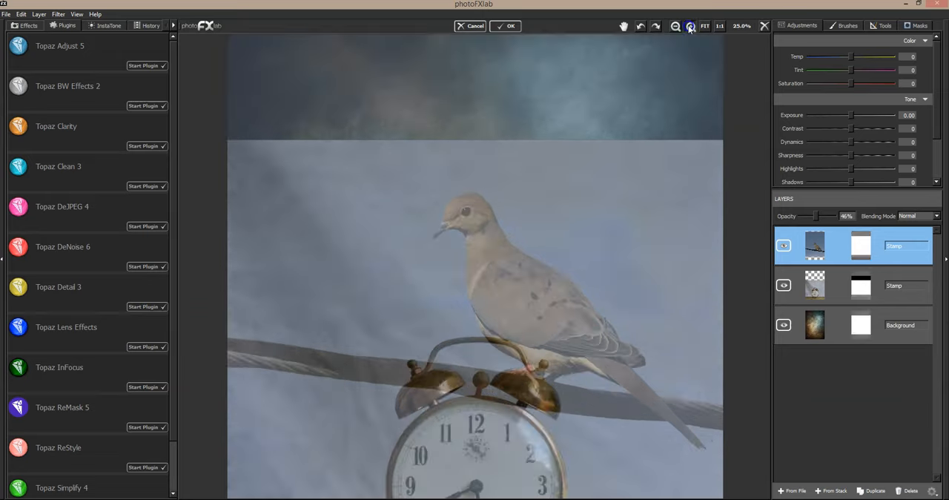
click(690, 27)
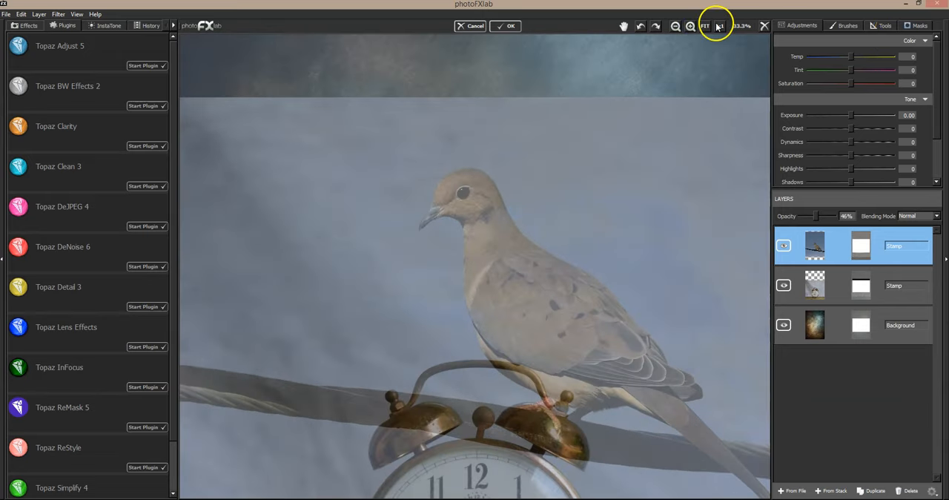
click(623, 26)
drag(626, 254, 595, 183)
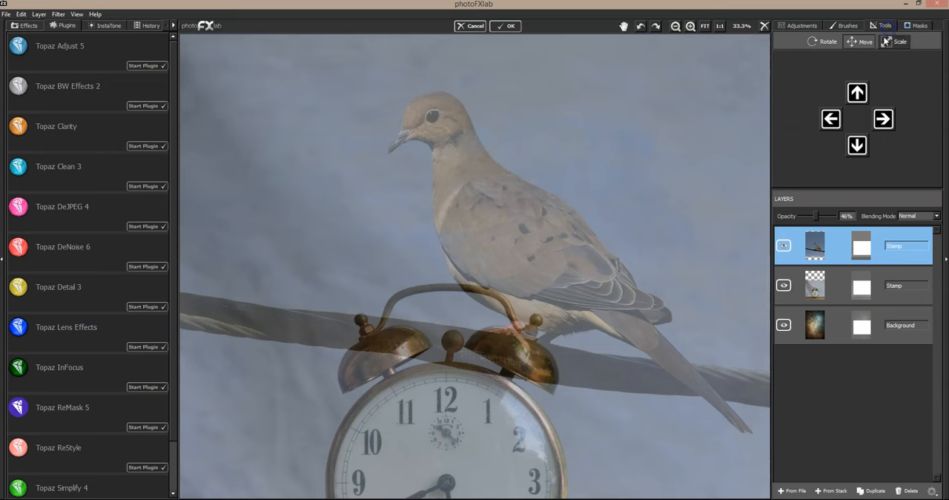
drag(581, 267, 581, 262)
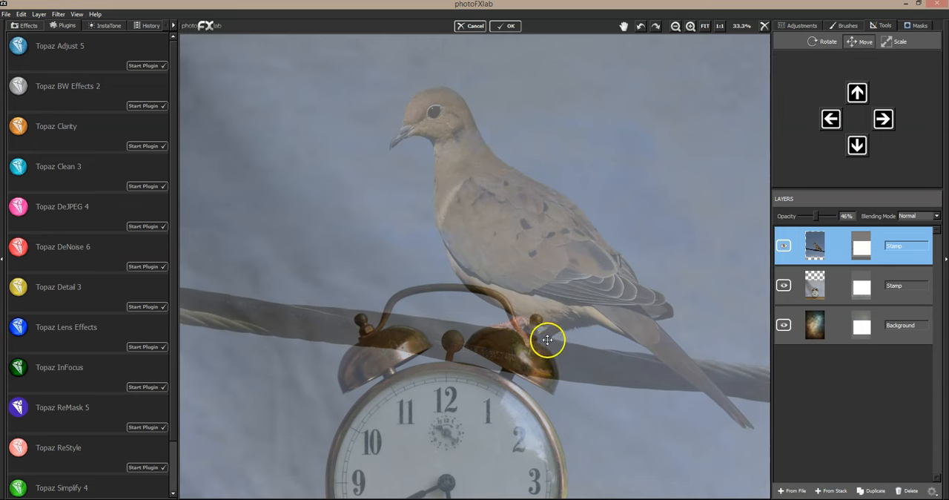
- Restore the dove layer's opacity to 100% and hide that layer
click(824, 42)
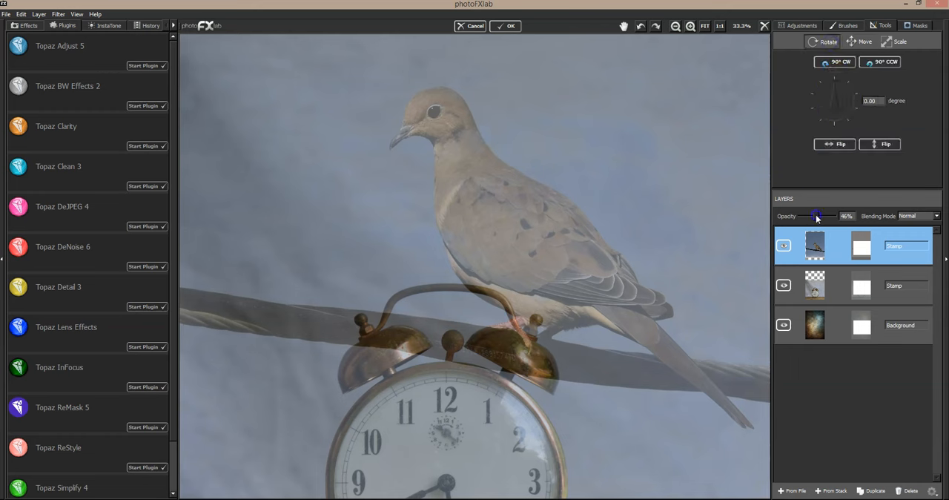
drag(817, 215, 820, 220)
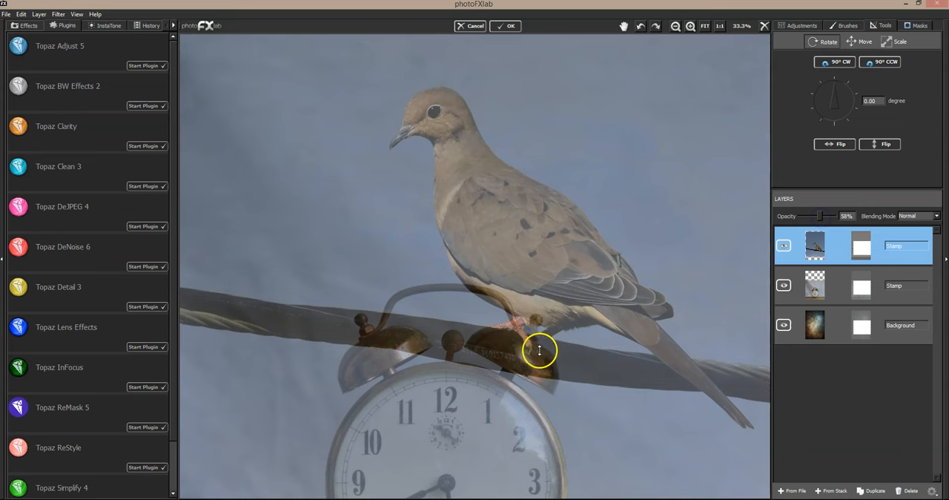
click(835, 46)
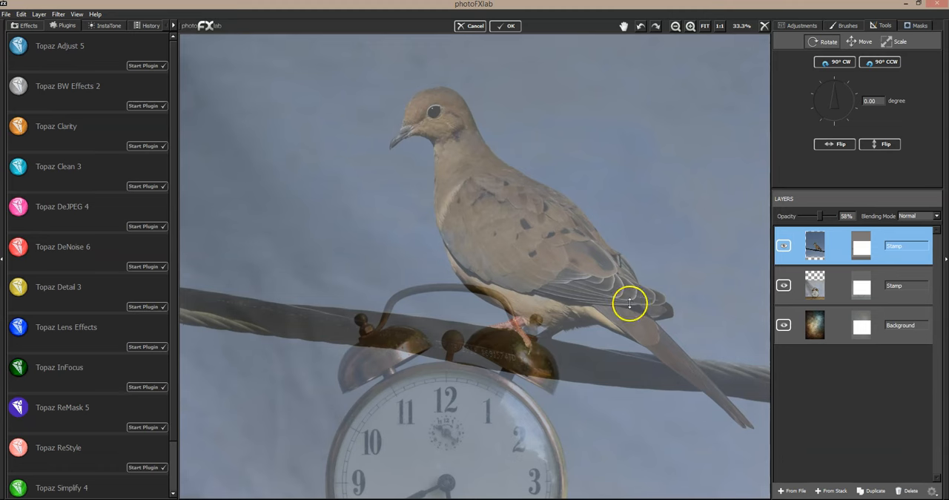
drag(820, 214, 849, 220)
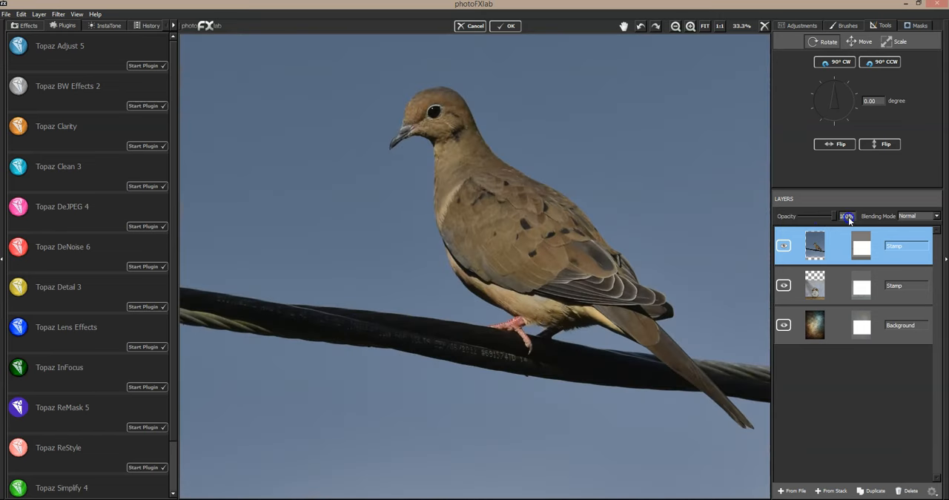
click(705, 26)
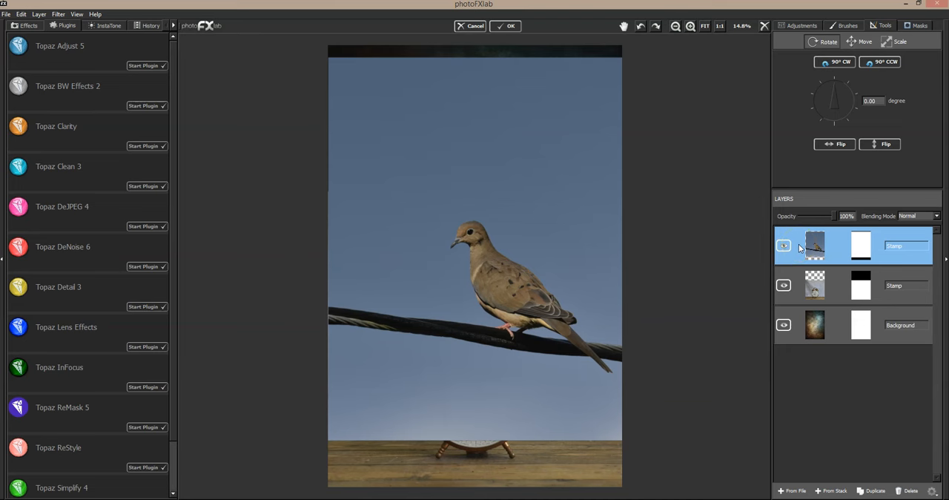
click(783, 245)
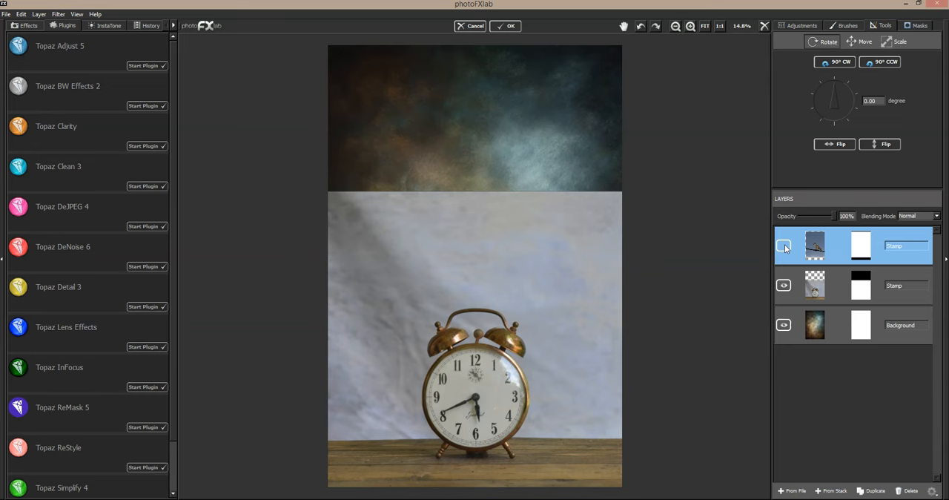
- Try a duplicate of the background texture above the clock layer in Multiply blending mode, and delete that copy
click(804, 318)
click(878, 490)
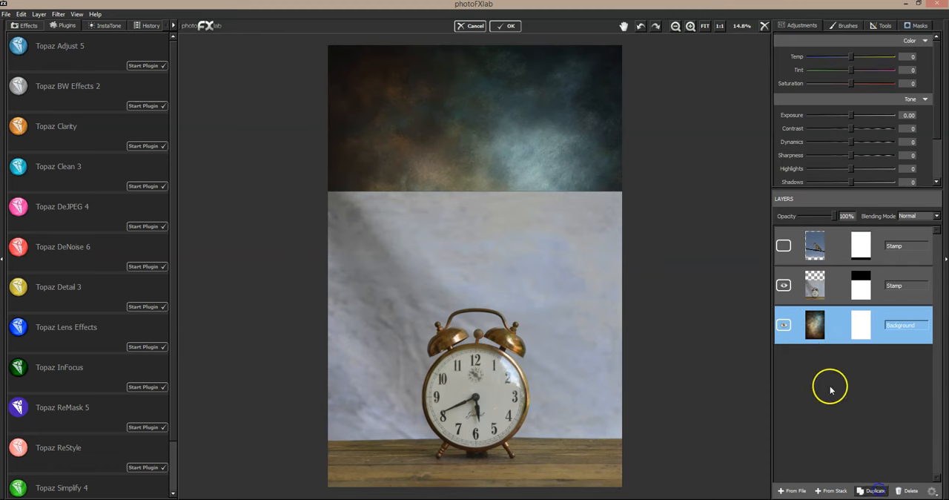
drag(817, 324, 829, 286)
click(917, 215)
click(917, 244)
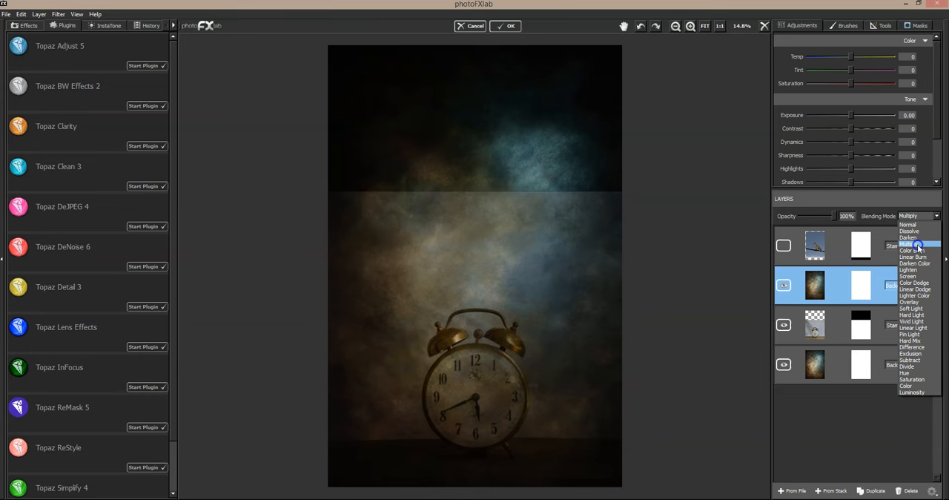
click(917, 245)
drag(833, 218, 862, 216)
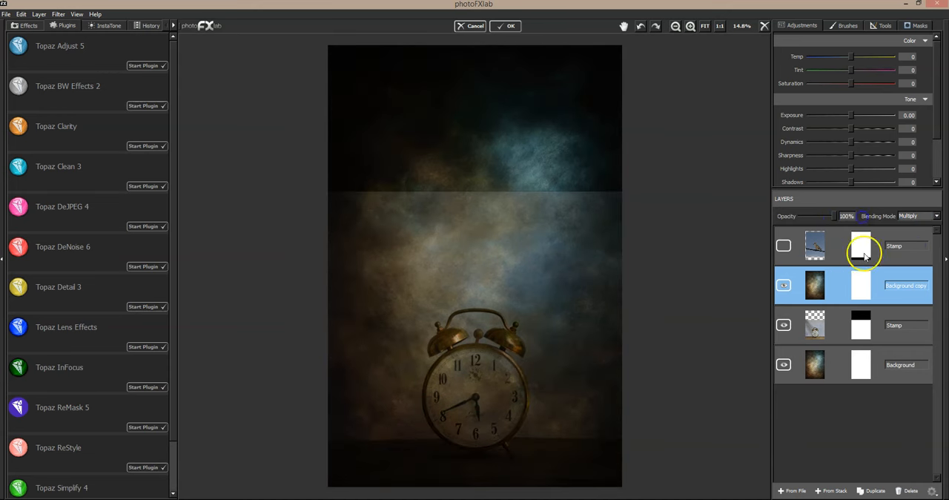
click(909, 490)
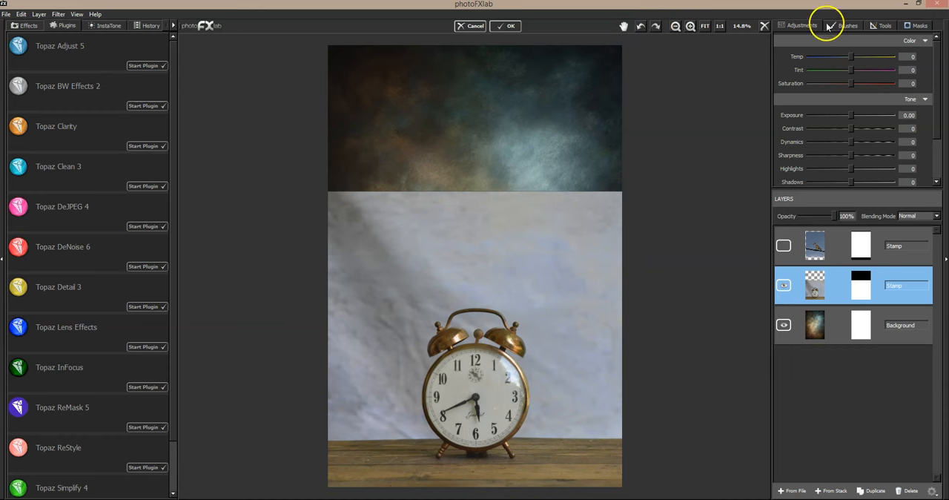
- Mask out the backdrop and table around the clock at flow 1.00, using brush size 0.45 broadly and 0.14 closer in
click(916, 25)
drag(860, 96, 911, 104)
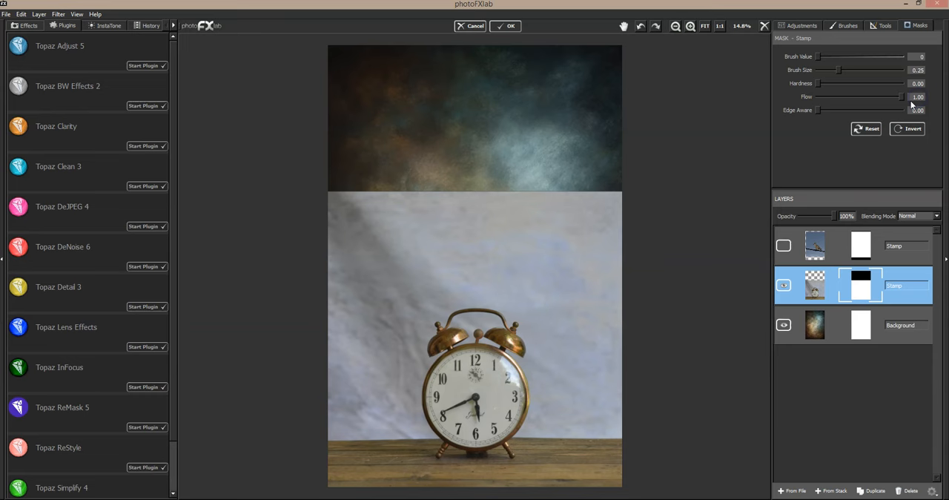
mouse_move(396, 184)
mouse_down()
mouse_move(460, 178)
mouse_move(341, 190)
mouse_move(439, 186)
mouse_move(435, 198)
mouse_move(645, 201)
mouse_move(556, 195)
mouse_move(608, 195)
mouse_up()
drag(837, 69, 852, 71)
mouse_move(612, 261)
mouse_down()
mouse_move(627, 289)
mouse_move(595, 268)
mouse_move(576, 225)
mouse_move(329, 260)
mouse_move(331, 273)
mouse_move(393, 222)
mouse_move(373, 215)
mouse_move(350, 280)
mouse_move(335, 338)
mouse_move(327, 458)
mouse_move(329, 433)
mouse_move(351, 407)
mouse_move(343, 384)
mouse_move(375, 408)
mouse_move(384, 448)
mouse_move(364, 357)
mouse_move(375, 445)
mouse_move(376, 374)
mouse_move(402, 298)
mouse_move(431, 266)
mouse_move(475, 254)
mouse_move(523, 265)
mouse_move(575, 309)
mouse_move(578, 372)
mouse_move(597, 305)
mouse_move(621, 351)
mouse_move(606, 270)
mouse_move(625, 260)
mouse_move(577, 257)
mouse_move(555, 298)
mouse_move(579, 382)
mouse_move(629, 413)
mouse_move(572, 453)
mouse_move(617, 473)
mouse_move(591, 495)
mouse_move(594, 393)
mouse_move(572, 369)
mouse_up()
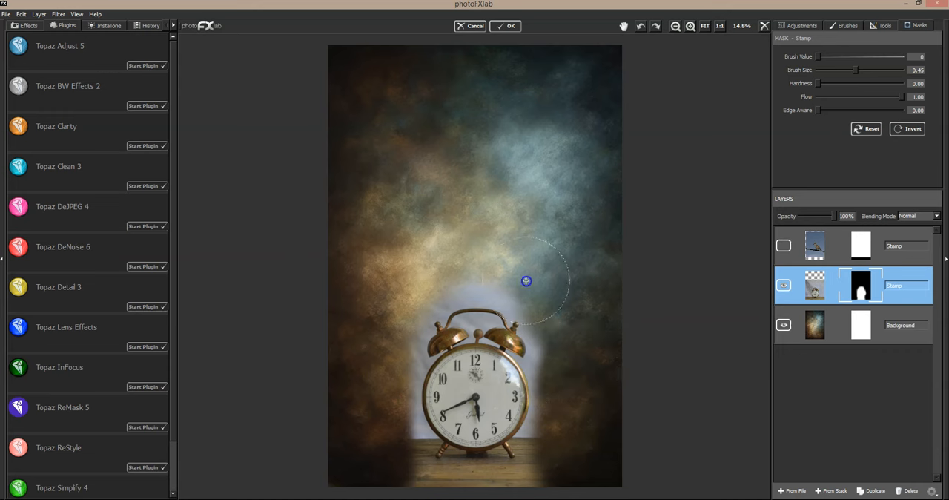
mouse_move(458, 262)
mouse_down()
mouse_move(372, 310)
mouse_move(371, 392)
mouse_move(393, 478)
mouse_up()
drag(855, 69, 829, 72)
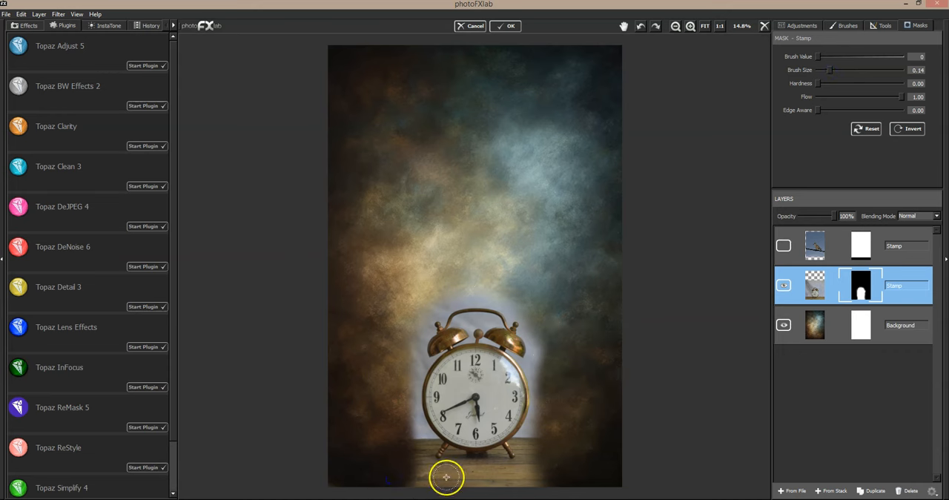
mouse_move(465, 487)
mouse_down()
mouse_move(439, 476)
mouse_move(376, 482)
mouse_move(552, 480)
mouse_move(433, 485)
mouse_move(418, 468)
mouse_up()
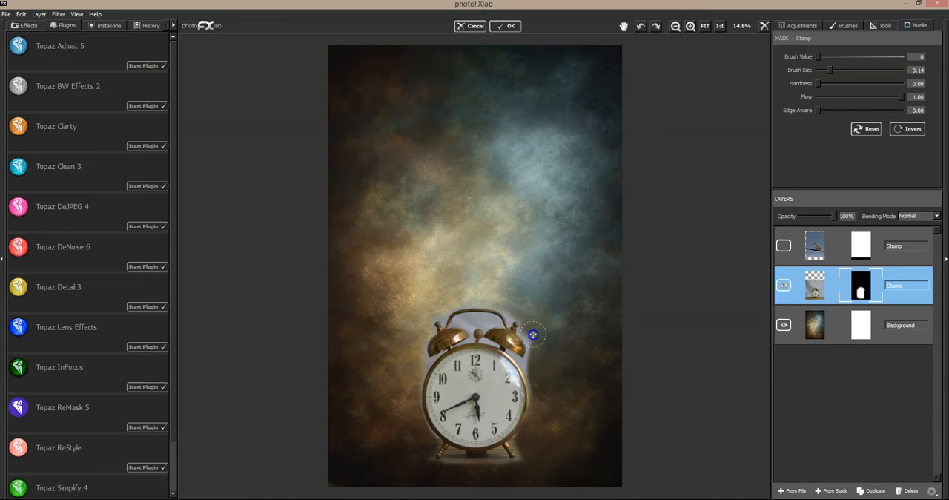
- Mask out the halo beside the right bell and right rim with brush size 0.06 and edge awareness 1.00
click(689, 27)
click(624, 26)
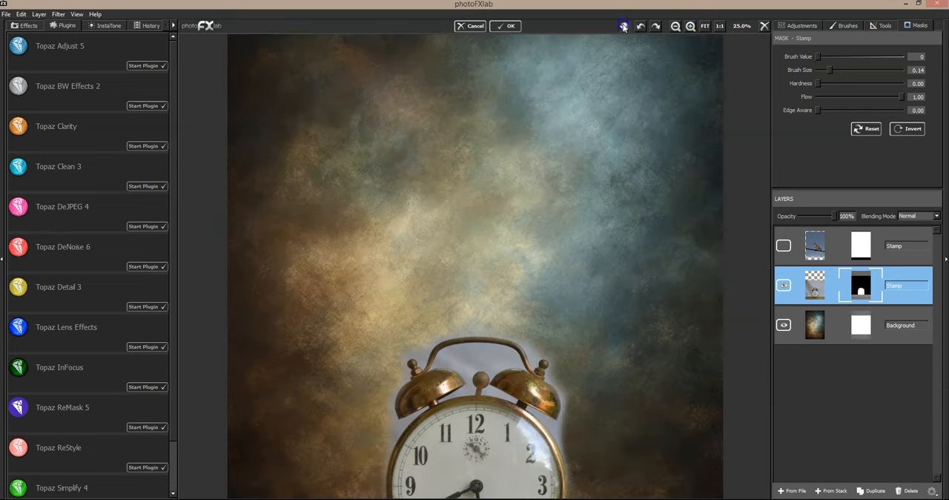
drag(463, 245, 467, 116)
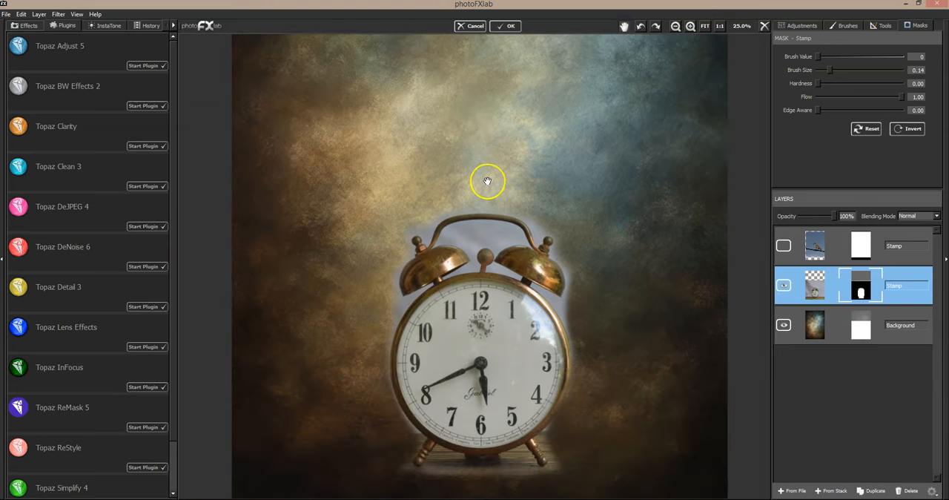
drag(830, 70, 822, 70)
drag(819, 110, 893, 111)
drag(416, 230, 418, 229)
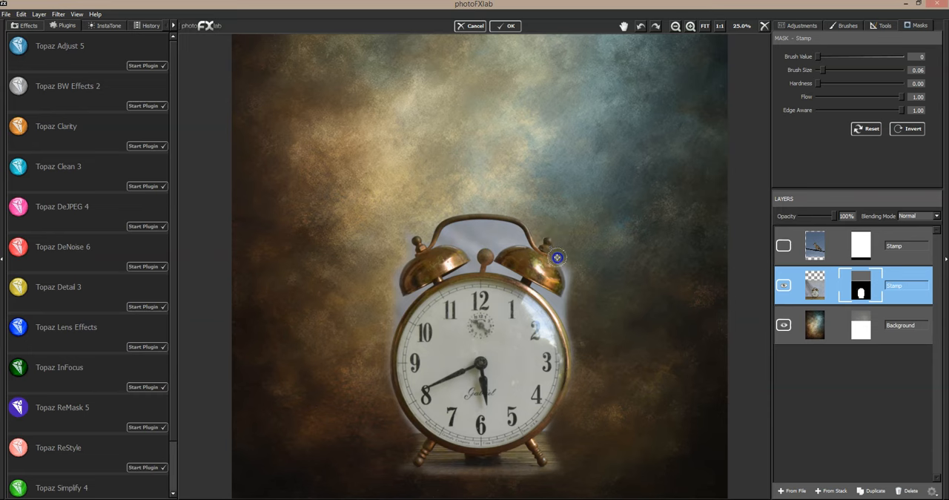
mouse_move(555, 255)
mouse_down()
mouse_move(569, 290)
mouse_move(535, 283)
mouse_move(549, 294)
mouse_up()
drag(563, 258, 564, 259)
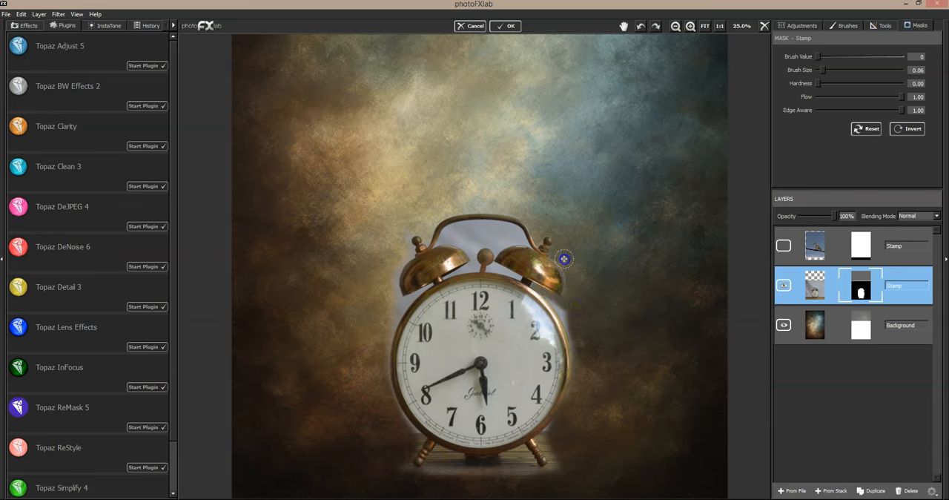
drag(560, 300, 547, 295)
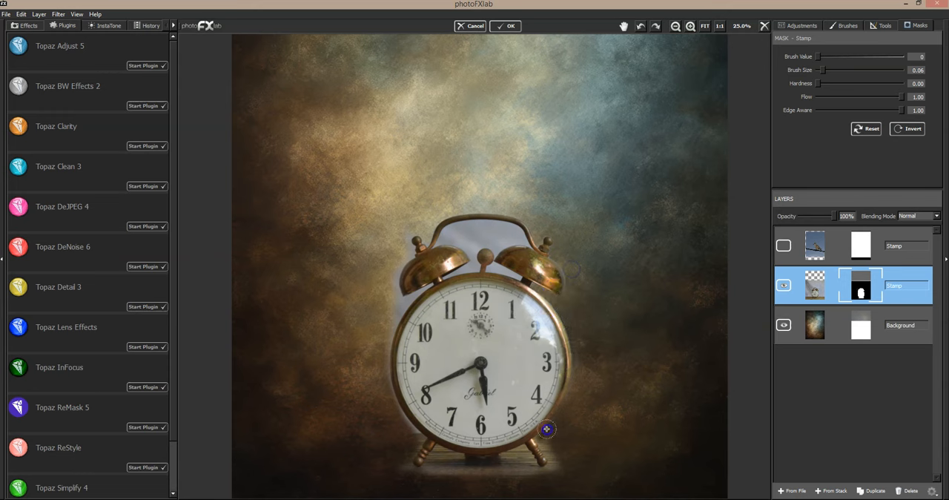
- Mask out the remaining backdrop along the clock's left rim, beside the left bell and inside the handle
drag(379, 432, 398, 414)
mouse_move(387, 389)
mouse_down()
mouse_move(375, 355)
mouse_move(390, 325)
mouse_up()
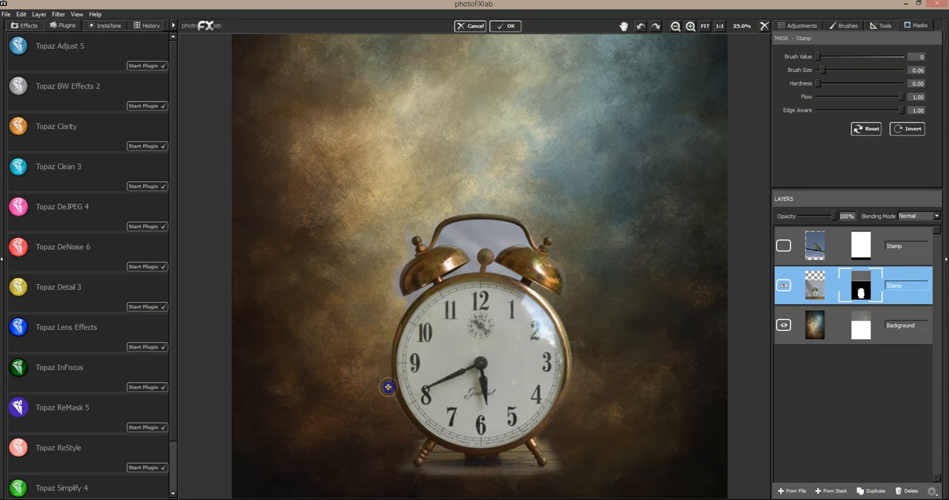
drag(410, 425, 405, 416)
mouse_move(396, 309)
mouse_down()
mouse_move(422, 288)
mouse_move(394, 275)
mouse_up()
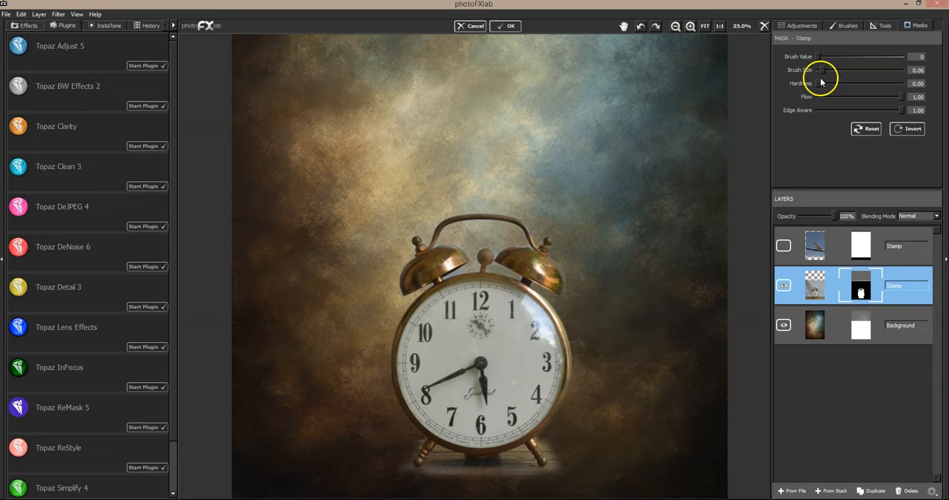
- Reduce the brush size to 0.04 and clean the mask around the bells, the hammer and the inside of the handle
drag(822, 72, 818, 70)
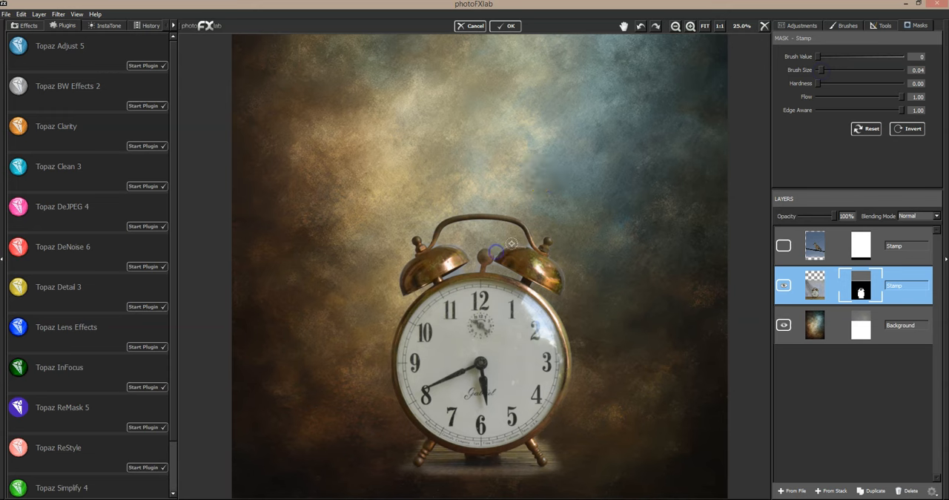
mouse_move(469, 262)
mouse_down()
mouse_move(464, 268)
mouse_move(464, 246)
mouse_move(453, 242)
mouse_up()
drag(506, 275, 422, 291)
mouse_move(517, 254)
mouse_down()
mouse_move(534, 223)
mouse_move(559, 244)
mouse_move(562, 262)
mouse_up()
drag(566, 288, 565, 305)
click(556, 294)
drag(495, 256, 492, 265)
click(451, 240)
drag(404, 254, 392, 276)
- Soften the mask edges around the bells, handle and left rim at edge awareness 0.00 and flow 0.20 with the 0.04 brush
drag(853, 110, 825, 109)
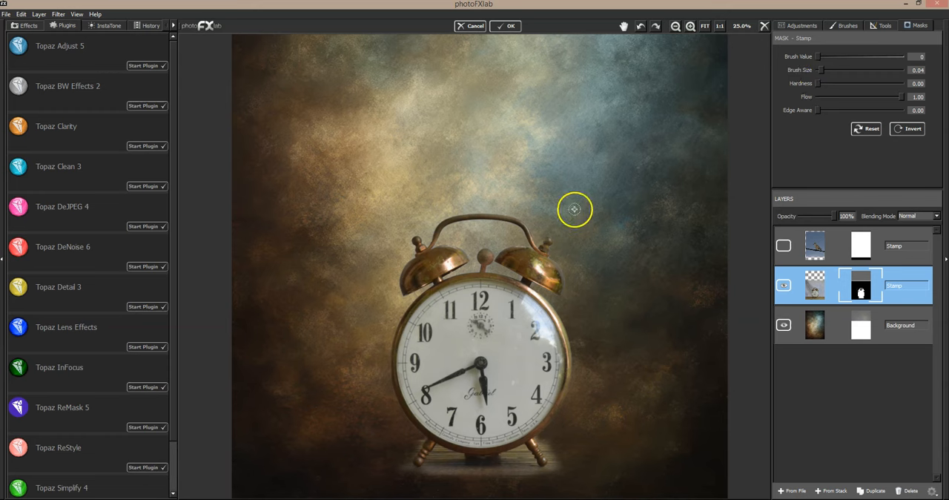
click(834, 97)
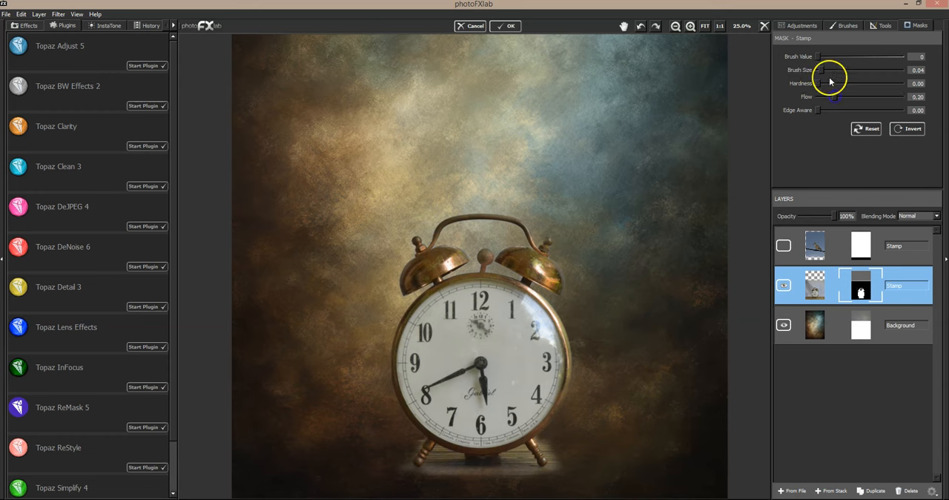
drag(410, 257, 399, 266)
mouse_move(453, 274)
mouse_down()
mouse_move(435, 246)
mouse_move(469, 250)
mouse_move(409, 247)
mouse_up()
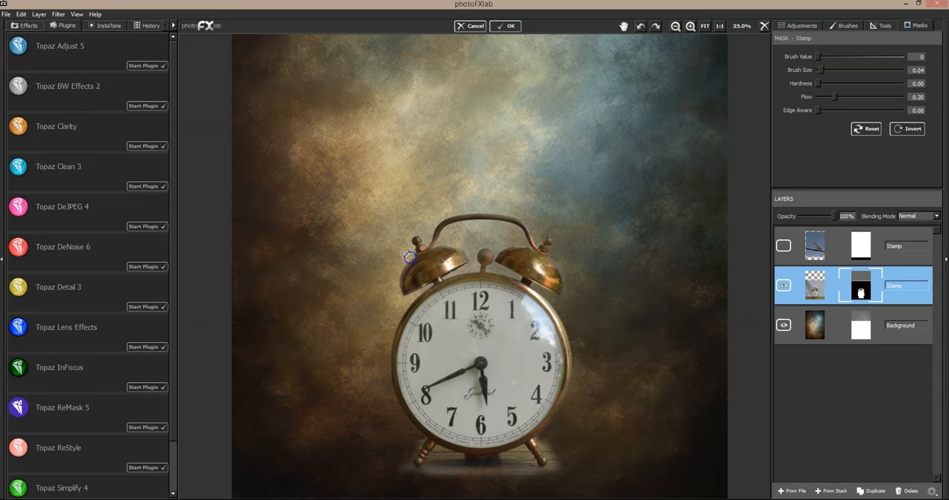
drag(467, 212, 468, 211)
drag(514, 243, 507, 242)
drag(559, 257, 565, 261)
drag(568, 284, 549, 292)
mouse_move(559, 255)
mouse_down()
mouse_move(567, 309)
mouse_move(550, 293)
mouse_up()
mouse_move(412, 454)
mouse_down()
mouse_move(415, 443)
mouse_move(375, 410)
mouse_up()
click(361, 453)
mouse_move(378, 301)
mouse_down()
mouse_move(392, 308)
mouse_move(374, 327)
mouse_up()
- Set the brush size to 0.07 and mask out the remaining table around the clock's legs and base
drag(819, 69, 823, 69)
click(417, 439)
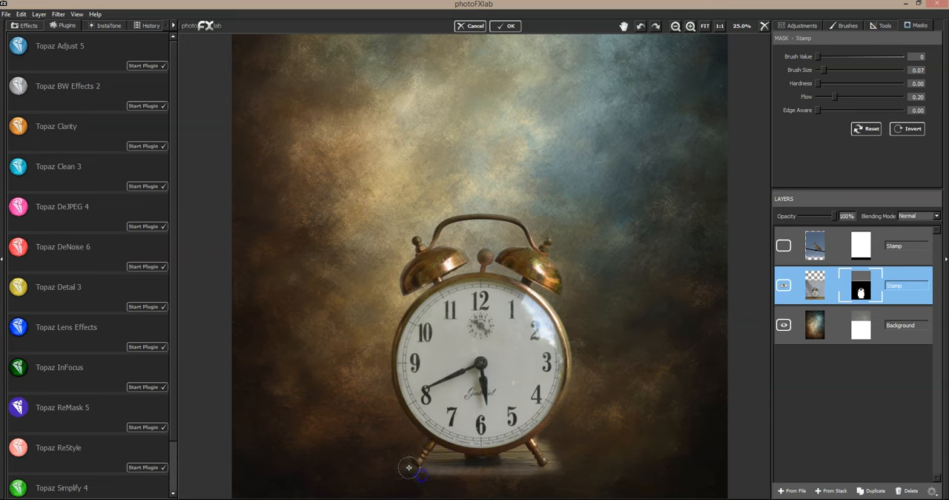
click(445, 457)
mouse_move(486, 471)
mouse_down()
mouse_move(421, 472)
mouse_move(449, 474)
mouse_up()
mouse_move(517, 472)
mouse_down()
mouse_move(433, 474)
mouse_move(512, 475)
mouse_move(526, 448)
mouse_move(507, 457)
mouse_move(524, 450)
mouse_move(536, 477)
mouse_move(518, 454)
mouse_move(502, 459)
mouse_move(519, 477)
mouse_move(548, 477)
mouse_move(509, 473)
mouse_move(566, 462)
mouse_move(537, 438)
mouse_move(560, 459)
mouse_move(530, 473)
mouse_move(558, 475)
mouse_up()
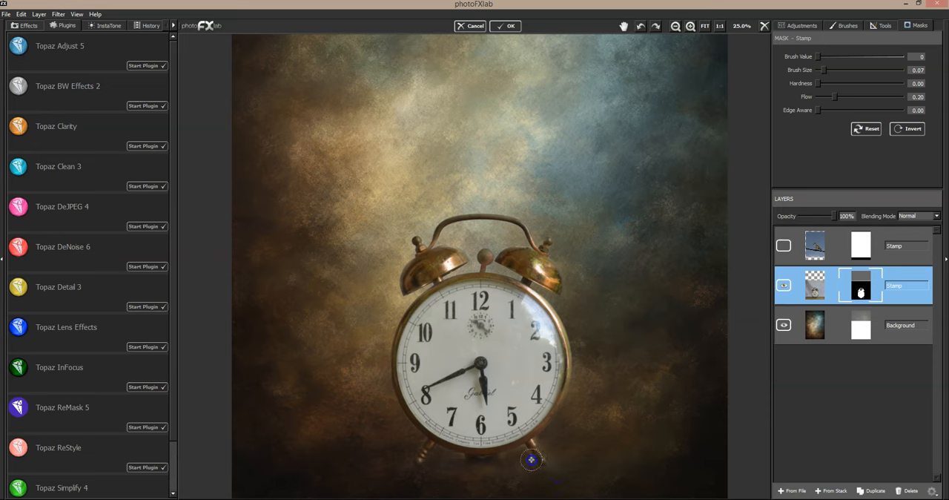
drag(544, 434, 541, 444)
drag(436, 464, 453, 470)
mouse_move(413, 444)
mouse_down()
mouse_move(411, 472)
mouse_move(431, 473)
mouse_move(422, 439)
mouse_up()
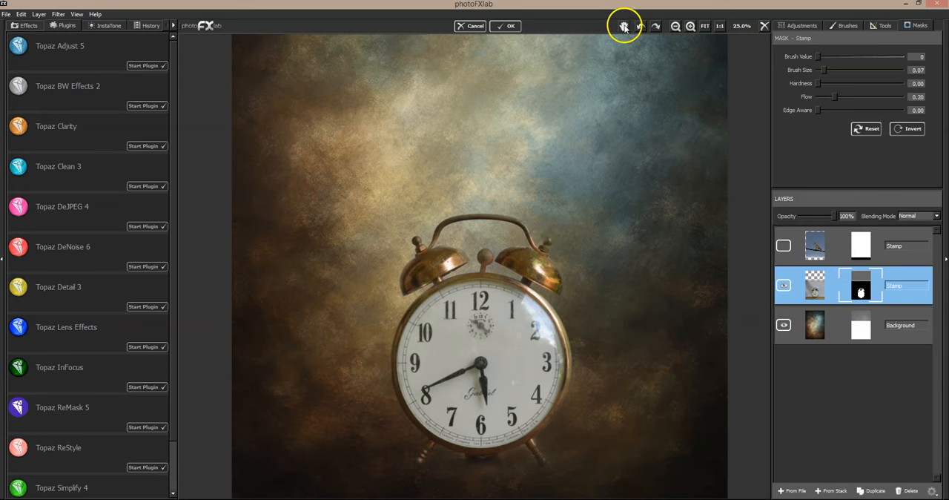
- Faintly paint the table back in beneath the clock with brush value 255, brush size 0.28 and flow 0.12
click(672, 30)
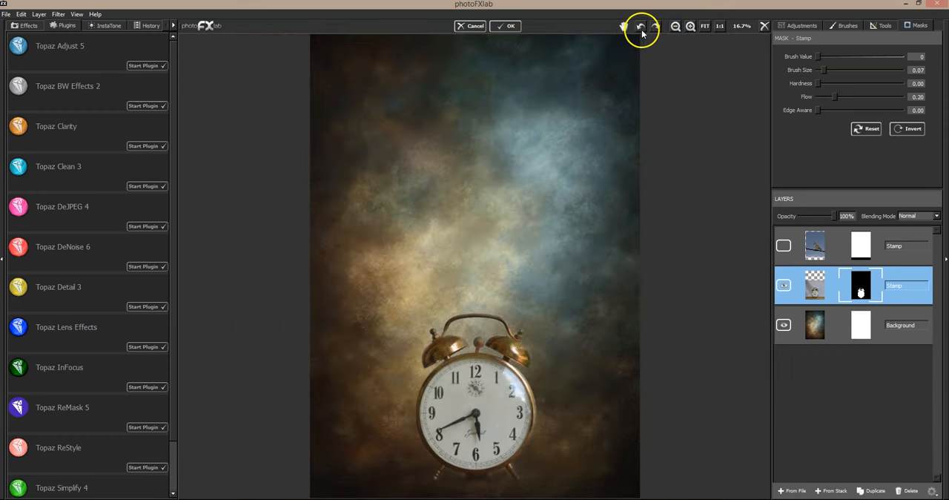
click(690, 27)
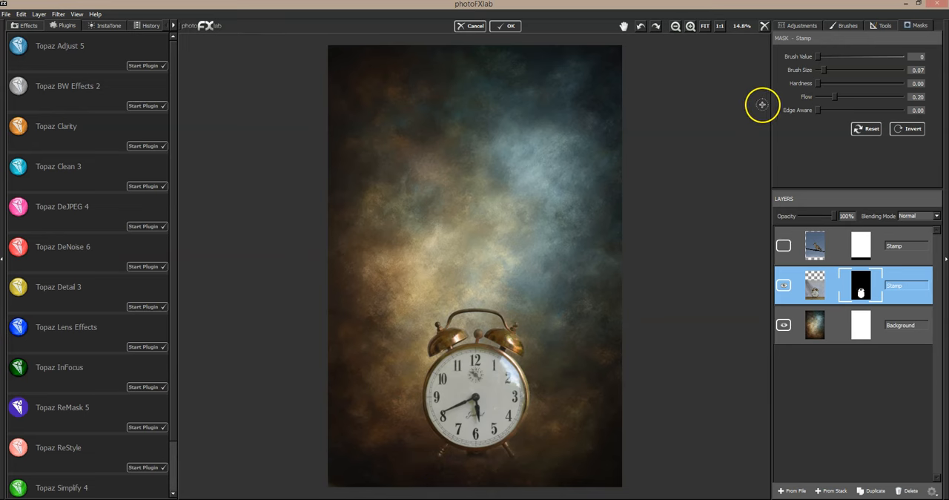
click(900, 57)
click(830, 97)
drag(829, 98, 840, 70)
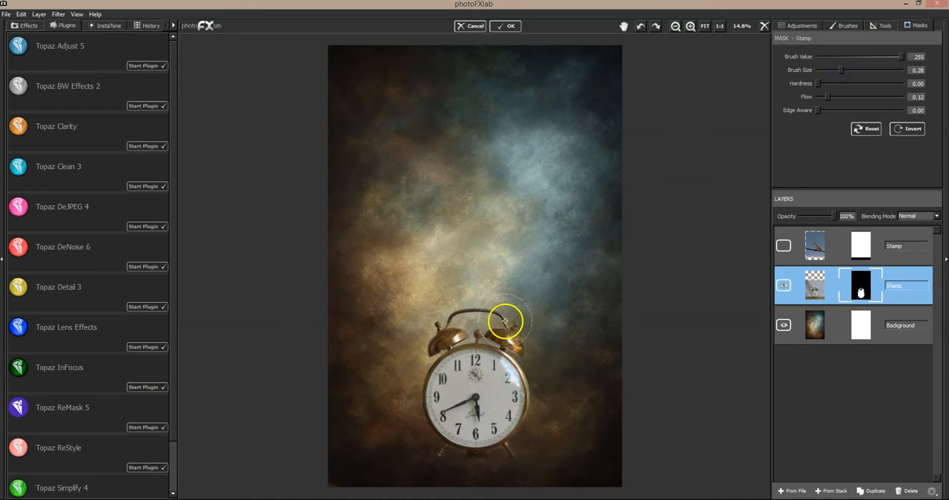
mouse_move(419, 452)
mouse_down()
mouse_move(526, 455)
mouse_move(369, 456)
mouse_move(608, 453)
mouse_up()
mouse_move(525, 456)
mouse_down()
mouse_move(345, 472)
mouse_move(504, 452)
mouse_up()
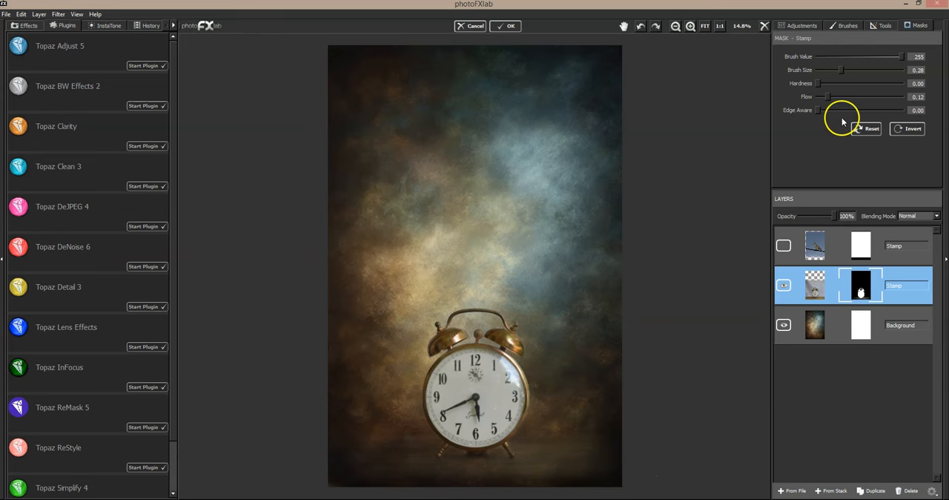
- Set the brush value to 0, fade the edges of the table area around the clock's base, and check the blend
drag(838, 56, 818, 56)
mouse_move(551, 425)
mouse_down()
mouse_move(594, 430)
mouse_move(524, 438)
mouse_move(623, 440)
mouse_move(554, 446)
mouse_move(605, 456)
mouse_move(521, 470)
mouse_up()
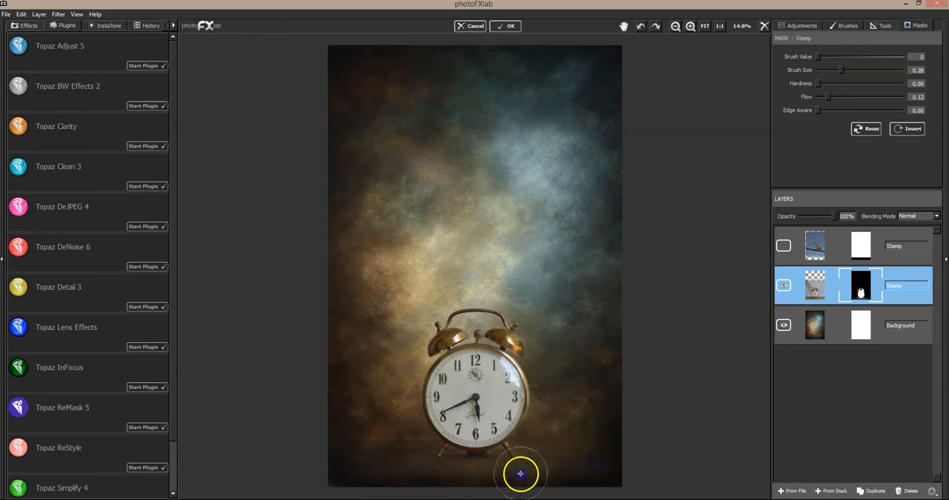
mouse_move(416, 438)
mouse_down()
mouse_move(340, 459)
mouse_move(362, 473)
mouse_move(495, 479)
mouse_move(409, 479)
mouse_move(558, 477)
mouse_move(467, 481)
mouse_move(448, 476)
mouse_move(546, 473)
mouse_move(586, 458)
mouse_up()
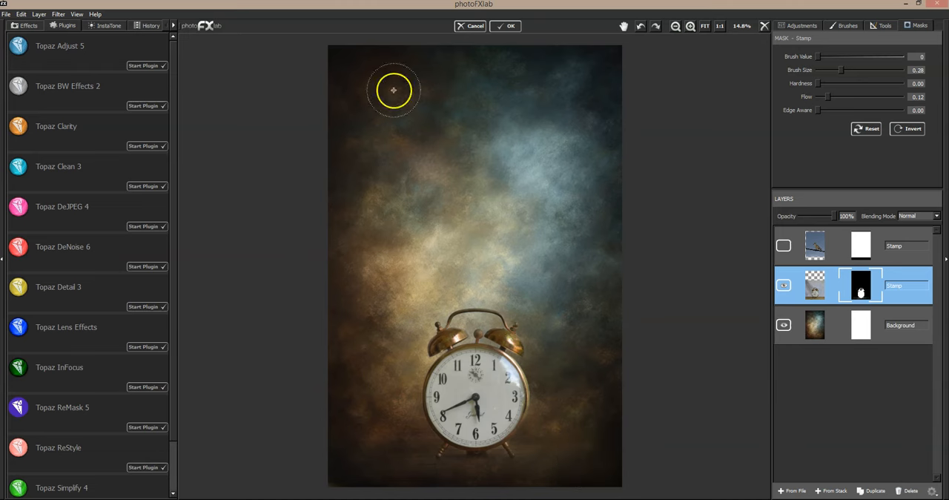
click(690, 27)
click(624, 26)
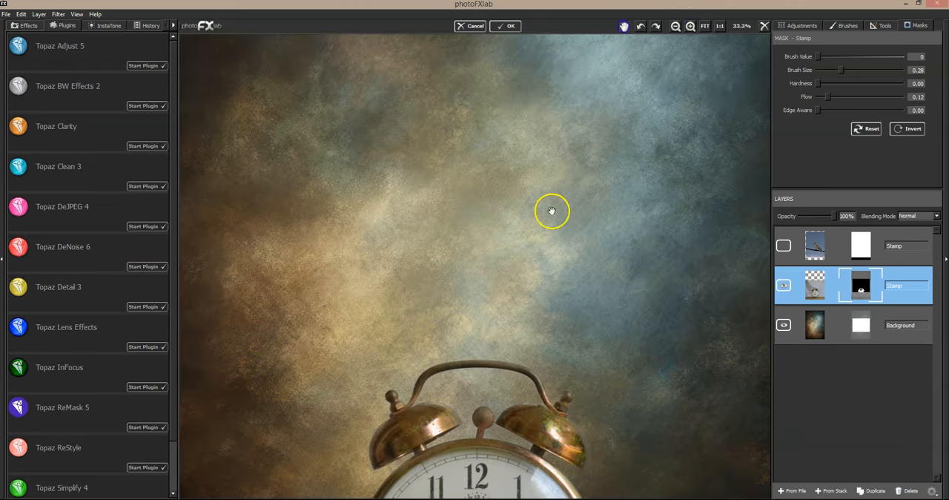
drag(534, 137, 532, 87)
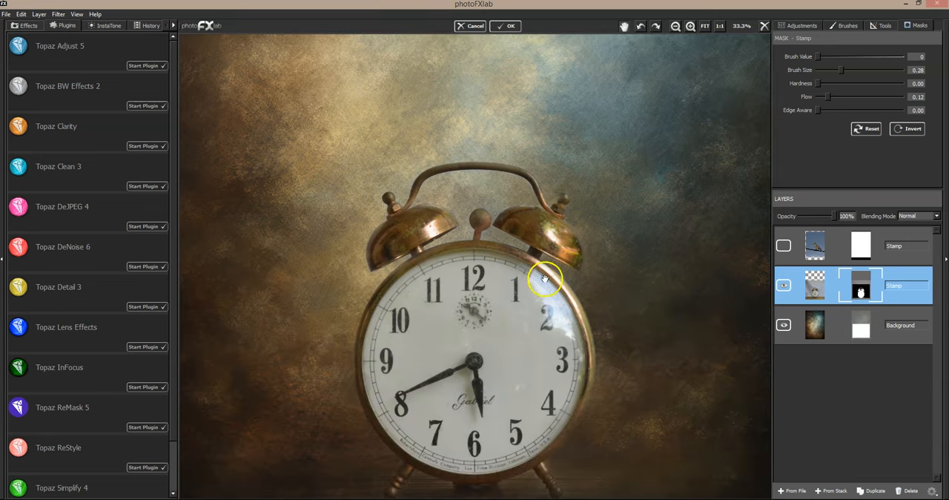
drag(543, 290, 565, 103)
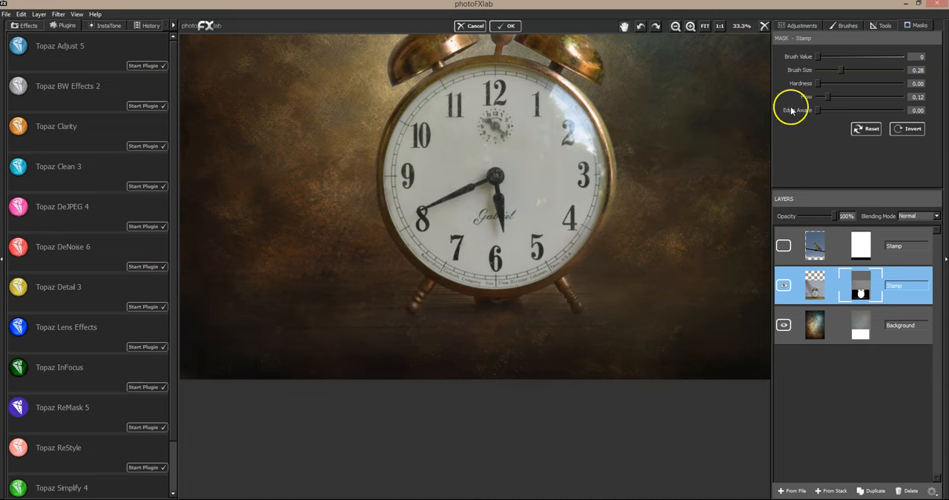
click(705, 27)
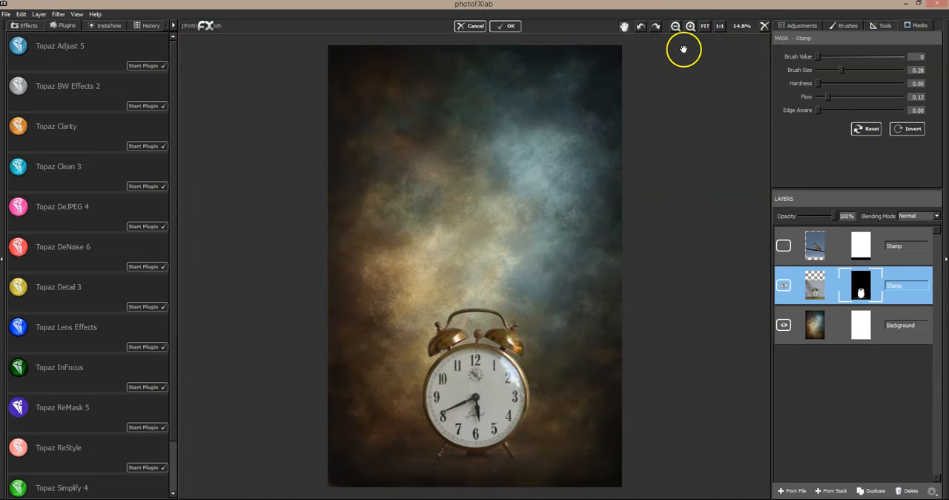
- Show the dove layer and, in Topaz Clarity, apply the Fur and Feathers I preset from the Nature collection
click(784, 246)
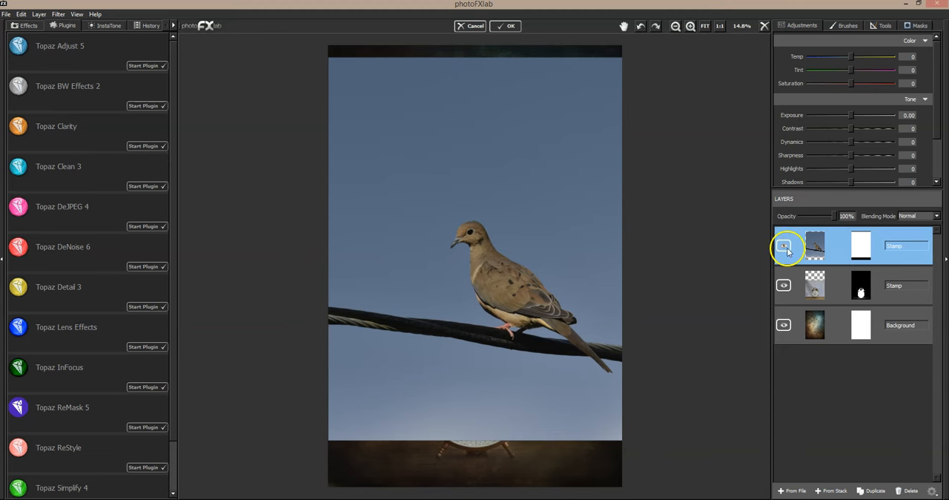
click(782, 245)
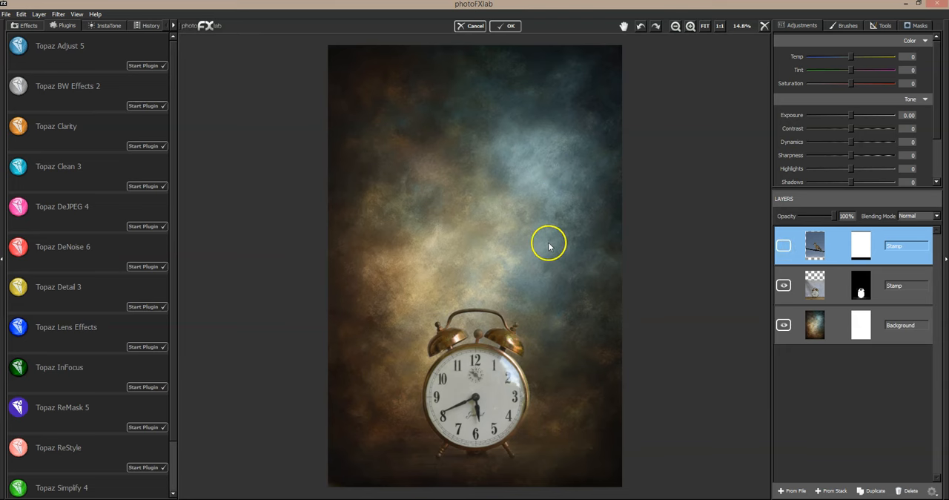
click(779, 246)
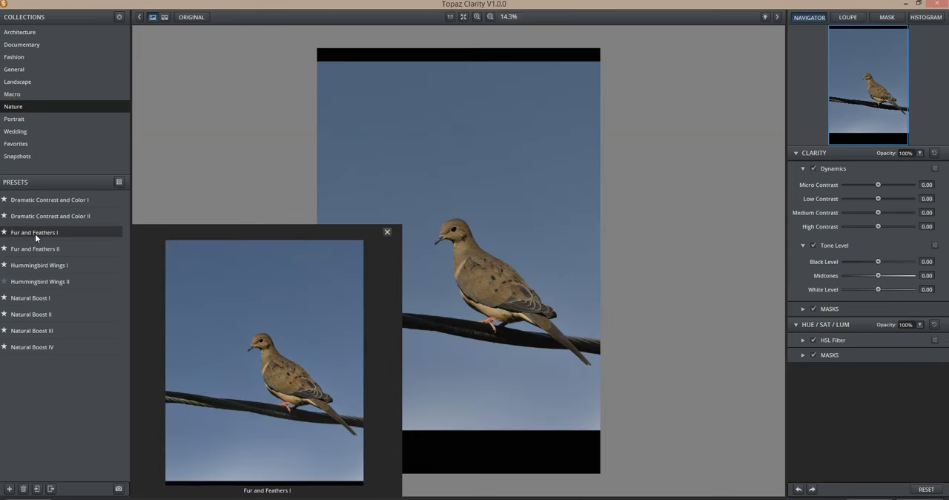
click(35, 234)
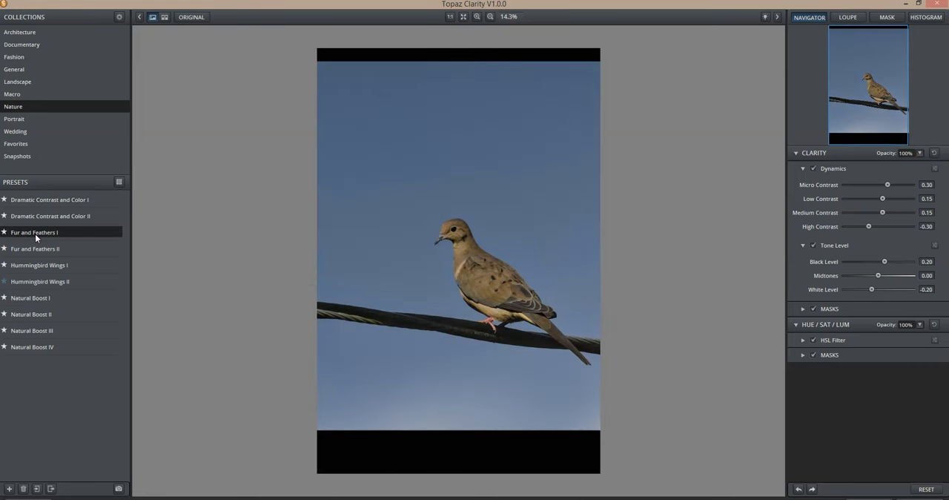
click(453, 265)
- Lower the HSL filter's blue saturation to slightly above -1.00, comparing the dove photo with its original
click(860, 340)
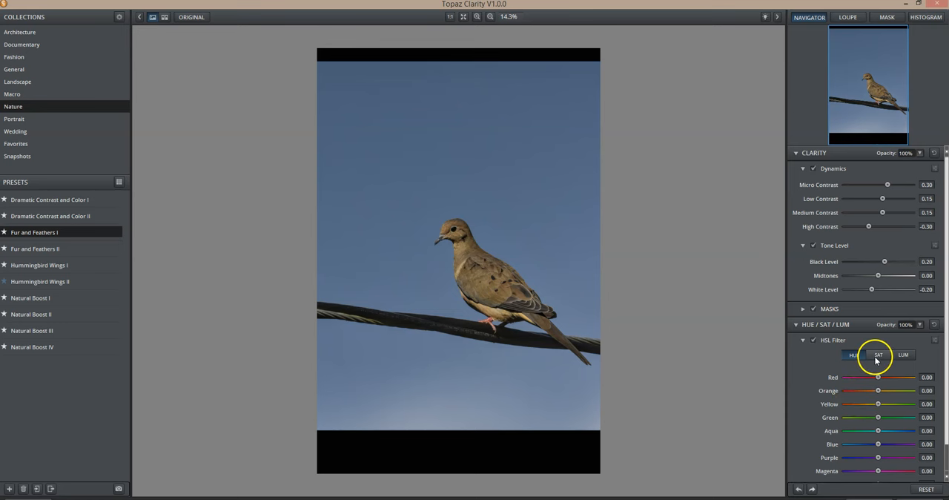
click(877, 356)
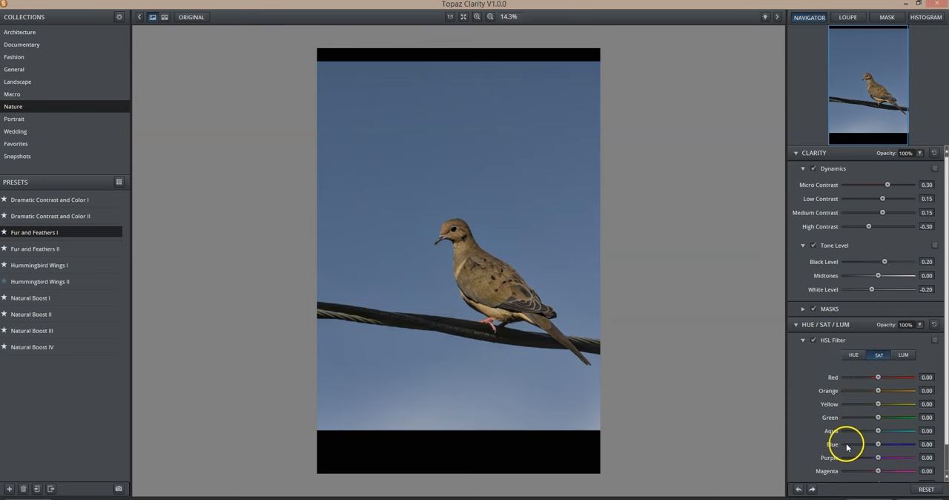
click(846, 444)
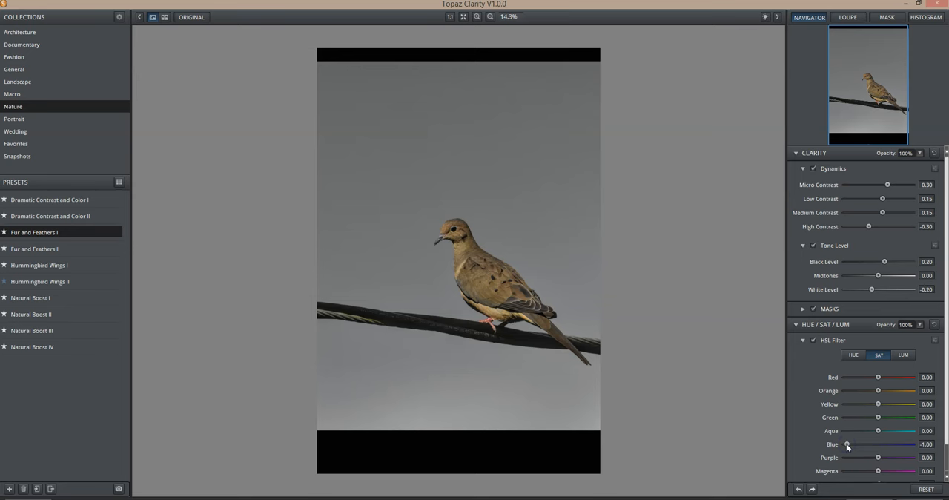
click(521, 409)
click(521, 410)
click(520, 410)
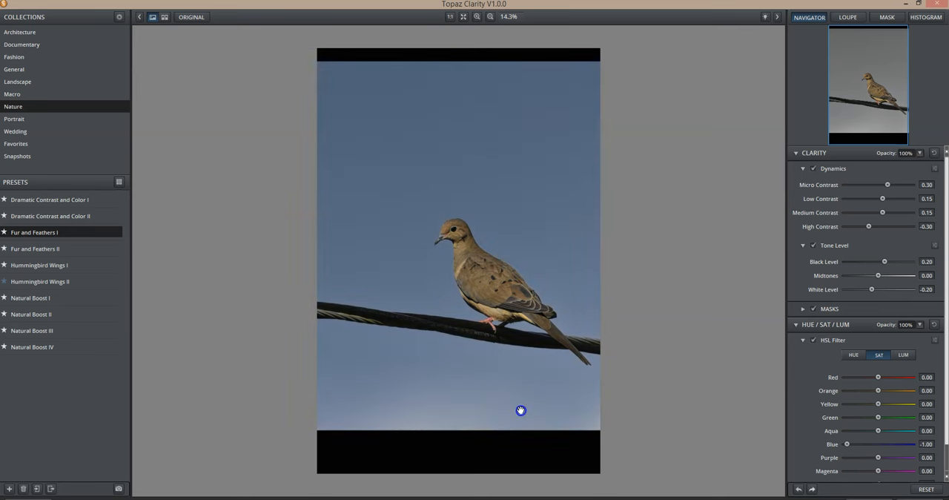
click(520, 410)
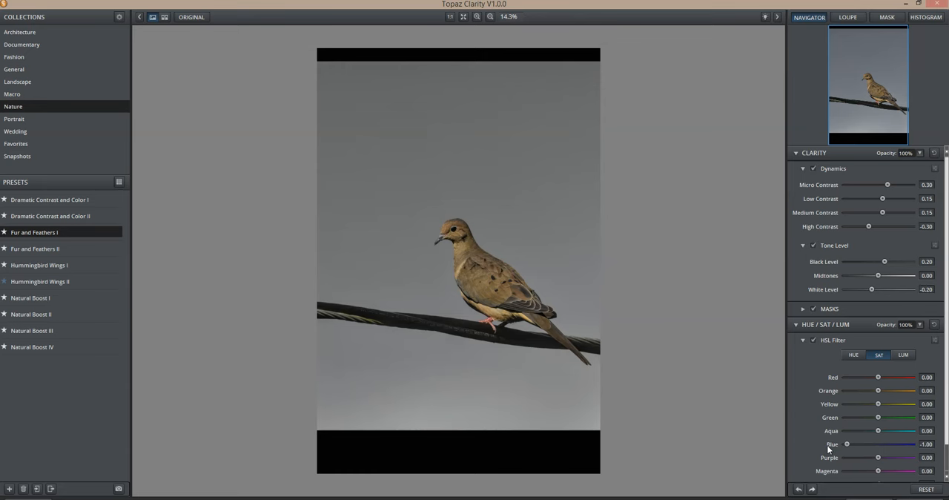
drag(846, 444, 855, 445)
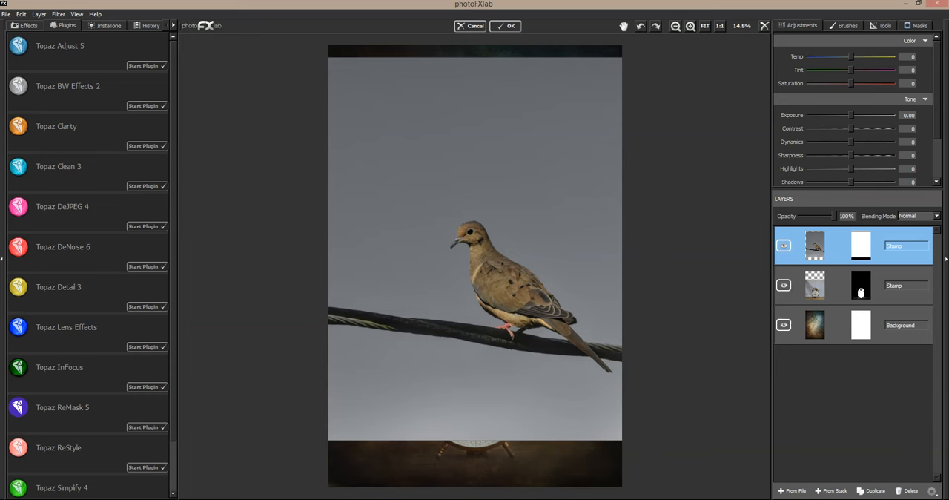
- Back in photoFXlab, mask out the dove's sky and wire at flow 1.00, using brush size 0.51 broadly and 0.19 closer in
click(918, 25)
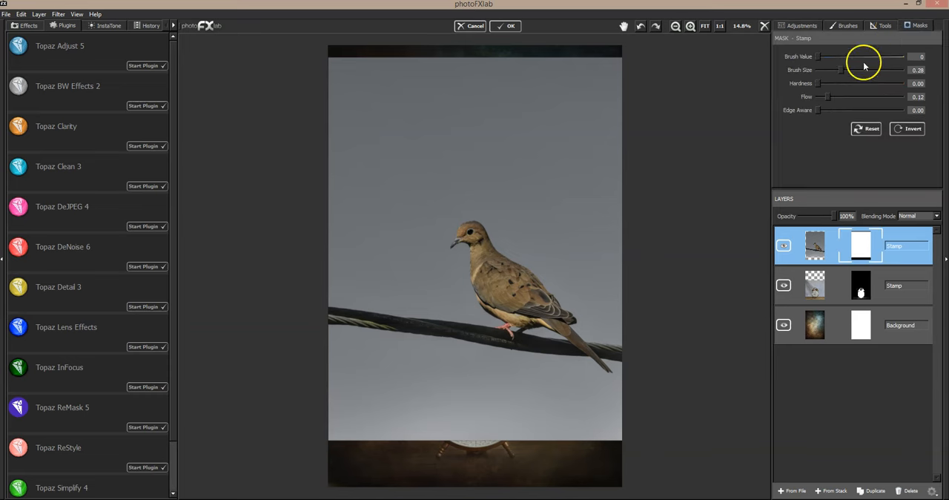
drag(843, 70, 860, 70)
mouse_move(674, 59)
mouse_down()
mouse_move(610, 72)
mouse_move(601, 84)
mouse_move(536, 86)
mouse_move(487, 61)
mouse_move(347, 58)
mouse_move(354, 76)
mouse_move(319, 125)
mouse_move(345, 135)
mouse_move(527, 129)
mouse_move(647, 152)
mouse_move(559, 141)
mouse_move(351, 178)
mouse_move(338, 163)
mouse_move(321, 236)
mouse_move(348, 295)
mouse_move(333, 347)
mouse_move(345, 326)
mouse_move(346, 381)
mouse_move(324, 433)
mouse_move(390, 430)
mouse_move(384, 421)
mouse_move(649, 436)
mouse_move(391, 390)
mouse_move(364, 367)
mouse_move(400, 313)
mouse_move(444, 367)
mouse_move(387, 230)
mouse_move(408, 174)
mouse_move(494, 169)
mouse_move(426, 176)
mouse_move(399, 220)
mouse_move(497, 180)
mouse_move(582, 245)
mouse_move(574, 197)
mouse_move(638, 220)
mouse_move(642, 202)
mouse_move(632, 246)
mouse_move(528, 200)
mouse_move(610, 267)
mouse_move(636, 323)
mouse_move(488, 160)
mouse_up()
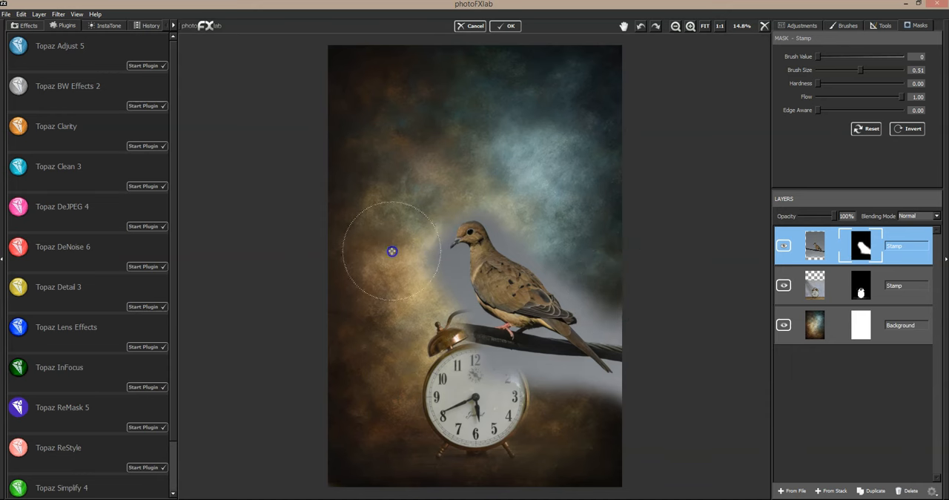
drag(860, 70, 834, 70)
mouse_move(437, 230)
mouse_down()
mouse_move(423, 278)
mouse_move(431, 266)
mouse_move(447, 277)
mouse_move(447, 267)
mouse_move(455, 322)
mouse_move(463, 326)
mouse_move(461, 315)
mouse_move(482, 330)
mouse_move(475, 338)
mouse_move(484, 353)
mouse_move(504, 360)
mouse_move(539, 342)
mouse_move(559, 366)
mouse_move(573, 364)
mouse_move(578, 383)
mouse_move(439, 396)
mouse_move(463, 373)
mouse_move(481, 409)
mouse_move(581, 394)
mouse_move(604, 440)
mouse_move(585, 377)
mouse_up()
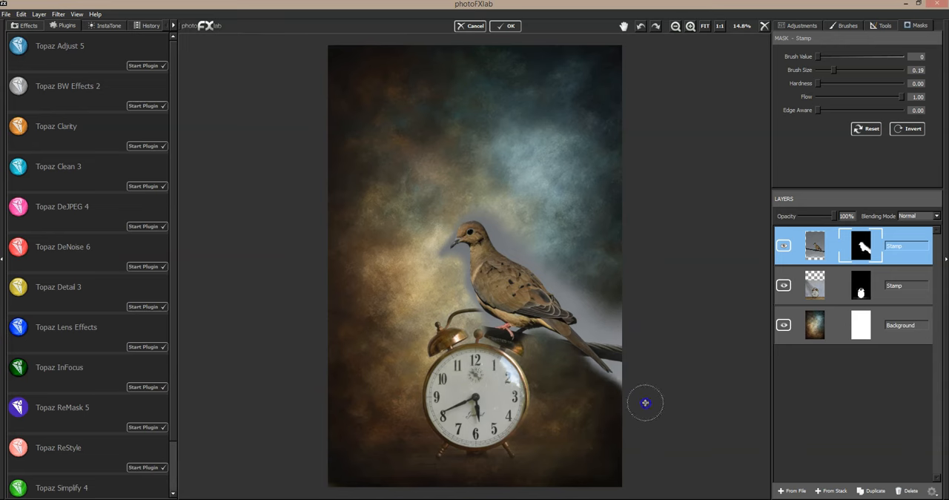
mouse_move(594, 310)
mouse_down()
mouse_move(631, 358)
mouse_move(615, 326)
mouse_move(630, 349)
mouse_up()
mouse_move(578, 267)
mouse_down()
mouse_move(590, 318)
mouse_move(625, 372)
mouse_up()
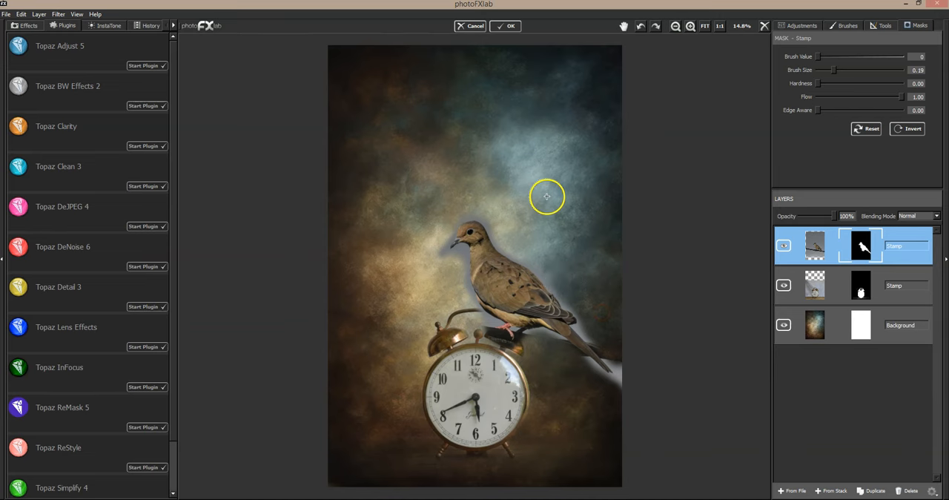
- Mask out the halo around the dove's head and breast and the wire below its feet with brush size 0.09 and edge awareness 1.00
click(689, 26)
drag(833, 70, 825, 71)
drag(817, 109, 901, 111)
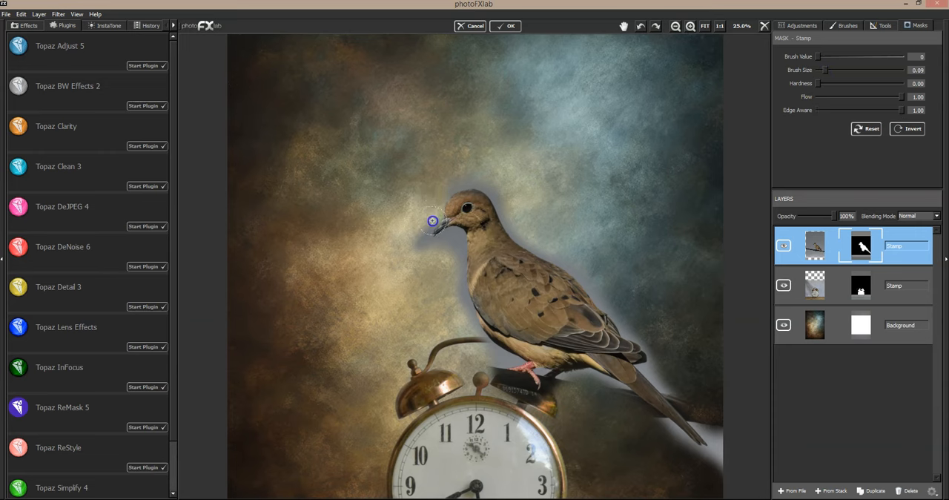
mouse_move(447, 179)
mouse_down()
mouse_move(530, 203)
mouse_move(495, 189)
mouse_move(525, 237)
mouse_move(579, 262)
mouse_move(555, 242)
mouse_move(466, 226)
mouse_move(444, 241)
mouse_move(460, 240)
mouse_move(461, 320)
mouse_up()
click(495, 180)
drag(455, 255, 469, 335)
mouse_move(461, 300)
mouse_down()
mouse_move(479, 343)
mouse_move(466, 354)
mouse_up()
drag(446, 263, 410, 295)
mouse_move(450, 257)
mouse_down()
mouse_move(416, 274)
mouse_move(429, 246)
mouse_up()
mouse_move(488, 374)
mouse_down()
mouse_move(470, 335)
mouse_move(501, 361)
mouse_move(478, 358)
mouse_move(469, 374)
mouse_move(492, 388)
mouse_move(515, 387)
mouse_move(492, 373)
mouse_move(496, 393)
mouse_move(554, 396)
mouse_up()
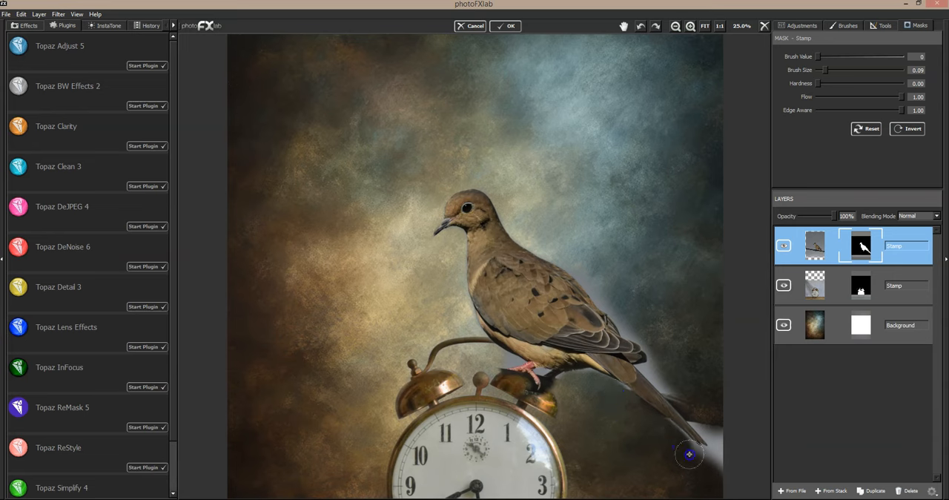
- Mask out the leftover sky and wire around the dove's tail and the halo along its back
drag(720, 456, 721, 447)
mouse_move(722, 450)
mouse_down()
mouse_move(658, 423)
mouse_move(688, 406)
mouse_move(711, 427)
mouse_move(691, 415)
mouse_move(718, 454)
mouse_move(696, 451)
mouse_up()
mouse_move(652, 359)
mouse_down()
mouse_move(665, 382)
mouse_move(639, 365)
mouse_move(702, 416)
mouse_move(671, 361)
mouse_move(693, 394)
mouse_up()
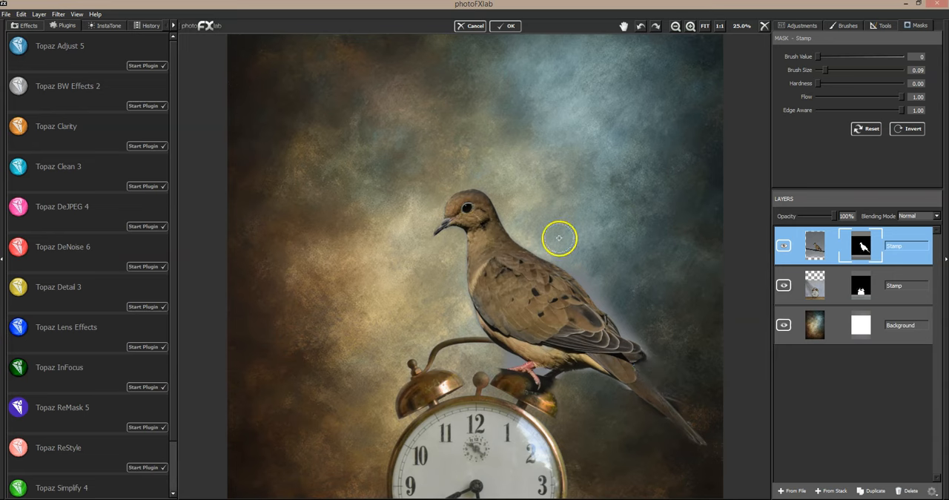
mouse_move(533, 237)
mouse_down()
mouse_move(605, 295)
mouse_move(597, 287)
mouse_move(656, 363)
mouse_move(609, 322)
mouse_move(572, 309)
mouse_move(457, 301)
mouse_move(467, 326)
mouse_up()
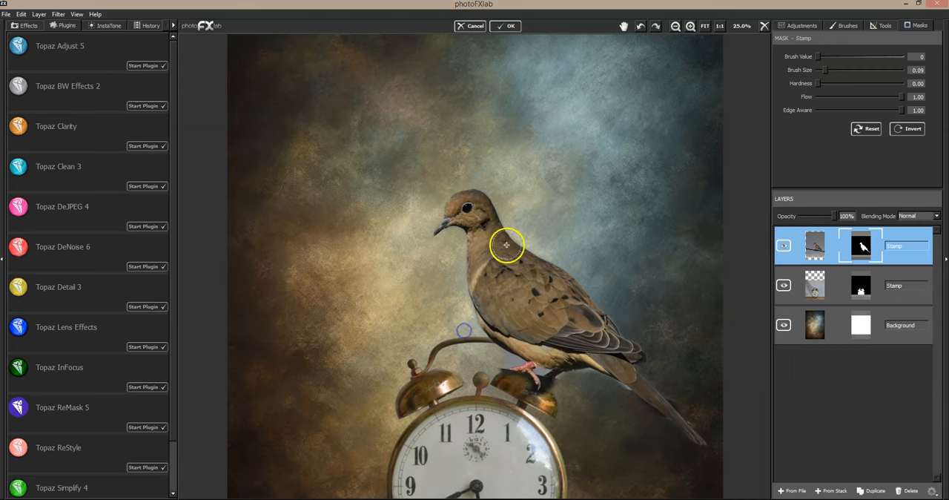
- Mask out the sky remnant between the clock's handle and the dove's feet with brush size 0.02
drag(824, 70, 820, 69)
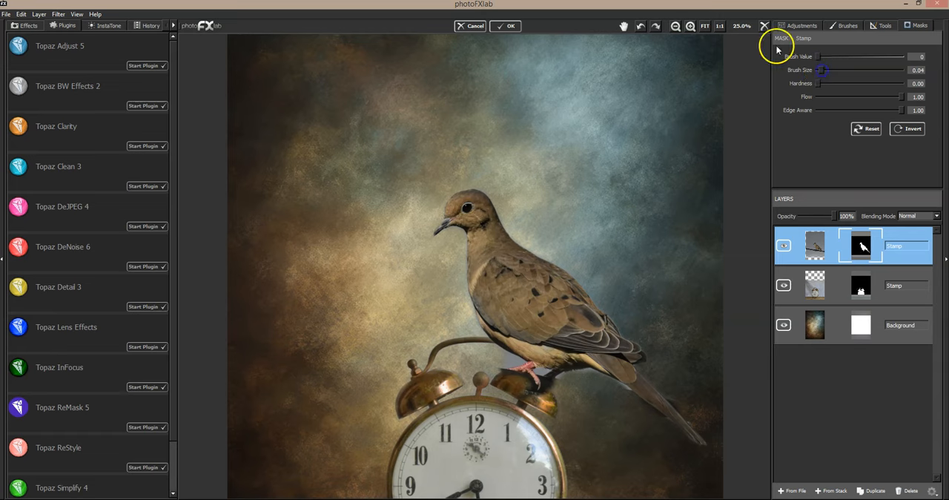
click(690, 26)
click(626, 27)
drag(442, 106, 453, 104)
drag(822, 70, 820, 69)
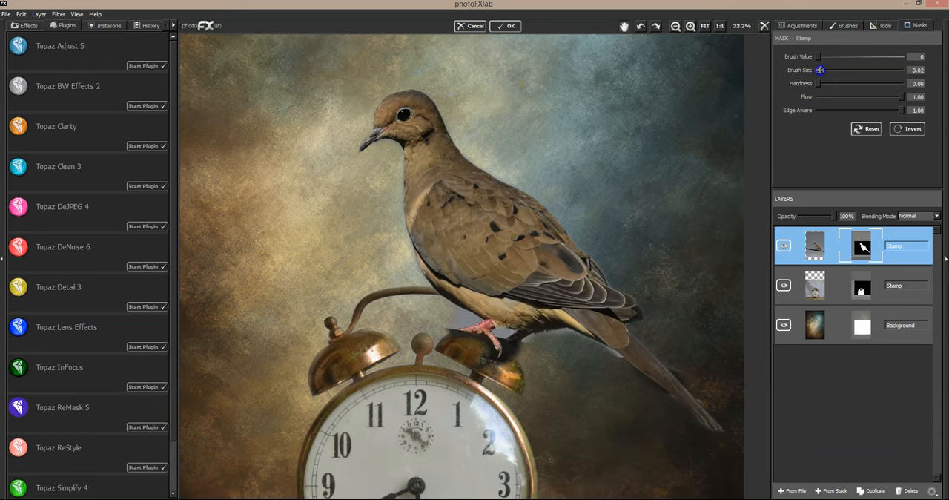
drag(454, 307, 458, 308)
drag(435, 333, 452, 326)
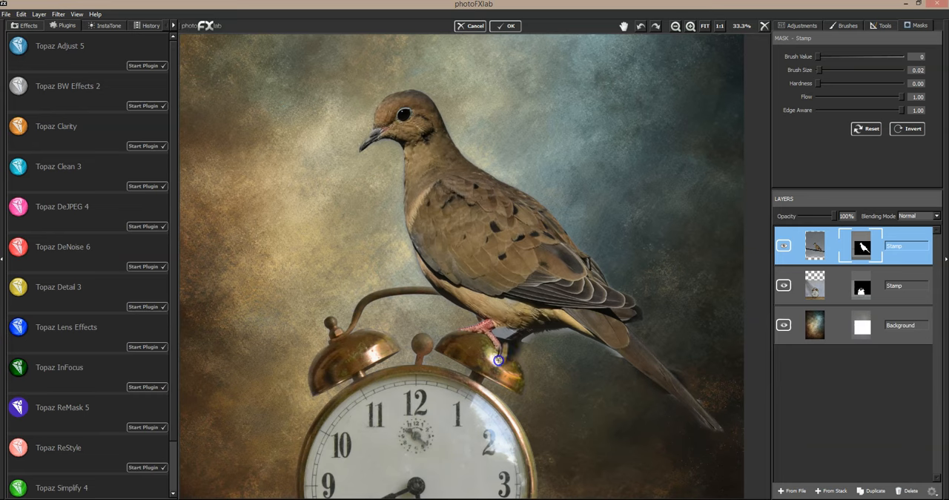
- Mask out the remnants around the dove's claws and underside, finishing with edge awareness 0.00 and brush size 0.03
drag(493, 358, 496, 335)
mouse_move(533, 351)
mouse_down()
mouse_move(524, 350)
mouse_move(534, 336)
mouse_up()
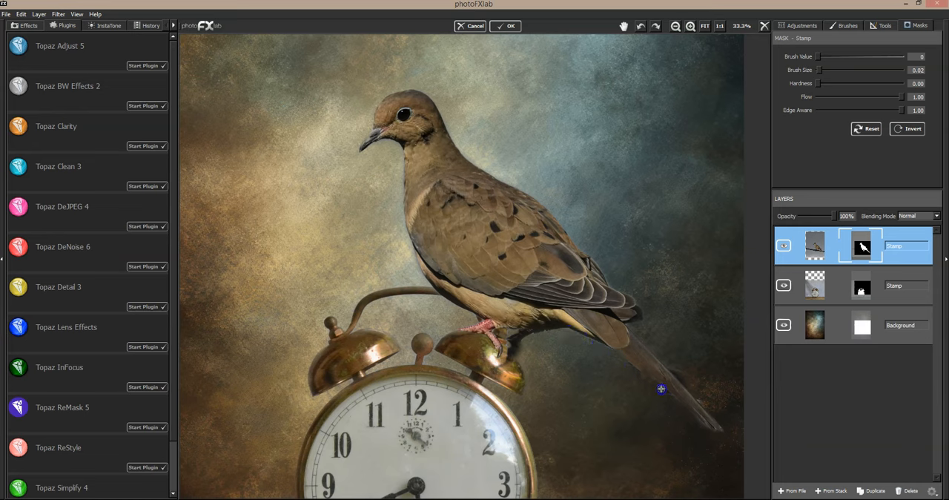
mouse_move(549, 343)
mouse_down()
mouse_move(445, 299)
mouse_move(479, 311)
mouse_move(457, 318)
mouse_move(479, 321)
mouse_up()
mouse_move(495, 357)
mouse_down()
mouse_move(500, 364)
mouse_move(482, 369)
mouse_up()
drag(845, 108, 805, 113)
drag(824, 81, 815, 71)
mouse_move(496, 330)
mouse_down()
mouse_move(535, 332)
mouse_move(517, 353)
mouse_move(504, 334)
mouse_up()
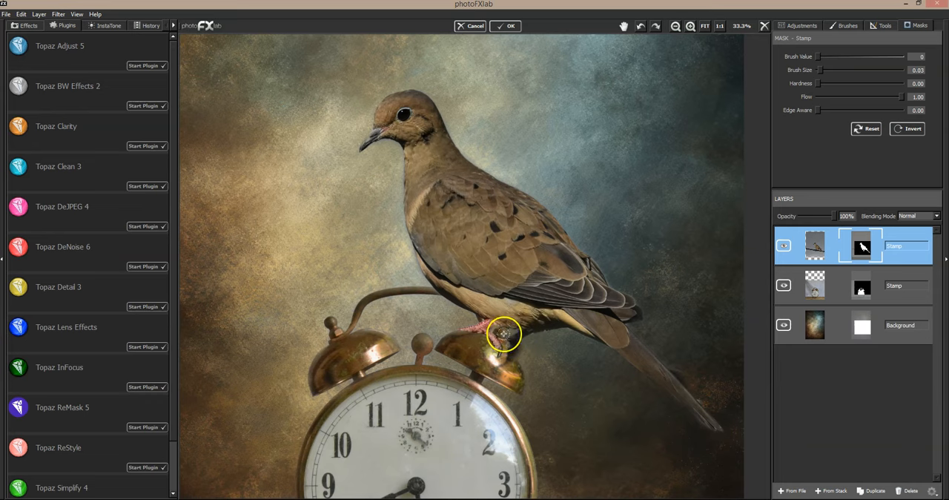
- Compare the clock's right bell and handle with the dove layer hidden and shown
click(785, 246)
click(785, 246)
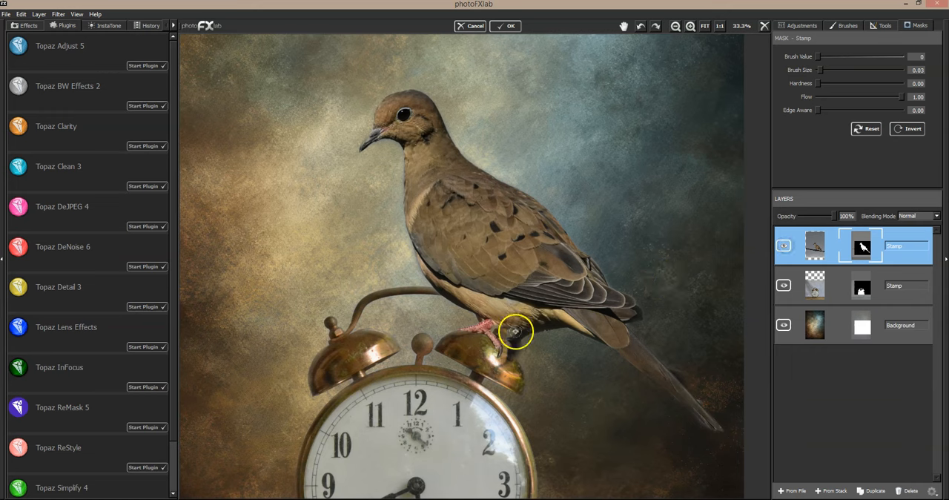
click(783, 248)
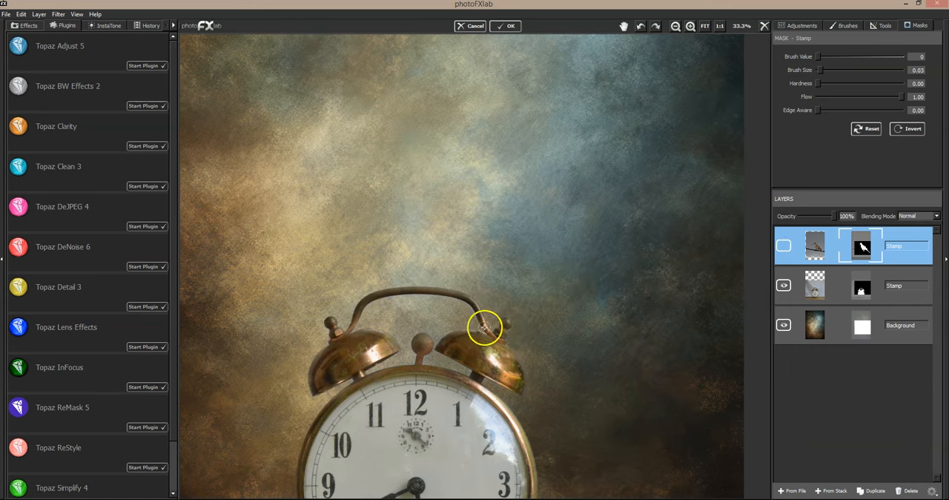
click(783, 247)
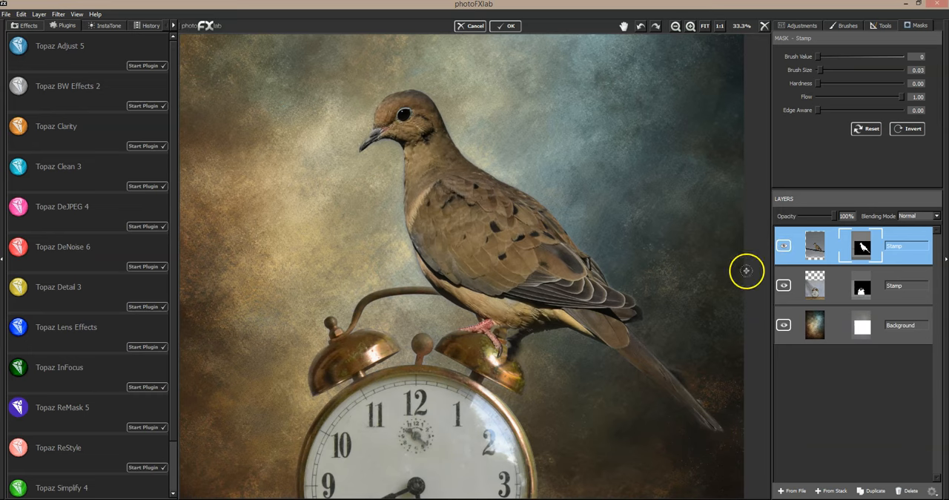
click(786, 245)
click(788, 246)
- Mask out the leftover wire and shadow beside the right bell and beneath the dove's belly
drag(513, 357, 510, 347)
drag(529, 396, 510, 331)
mouse_move(565, 346)
mouse_down()
mouse_move(507, 345)
mouse_move(517, 340)
mouse_move(528, 357)
mouse_move(539, 334)
mouse_move(527, 339)
mouse_up()
- Mask out the remaining fringe along both sides of the dove's tail and its wing edge
click(676, 414)
click(680, 356)
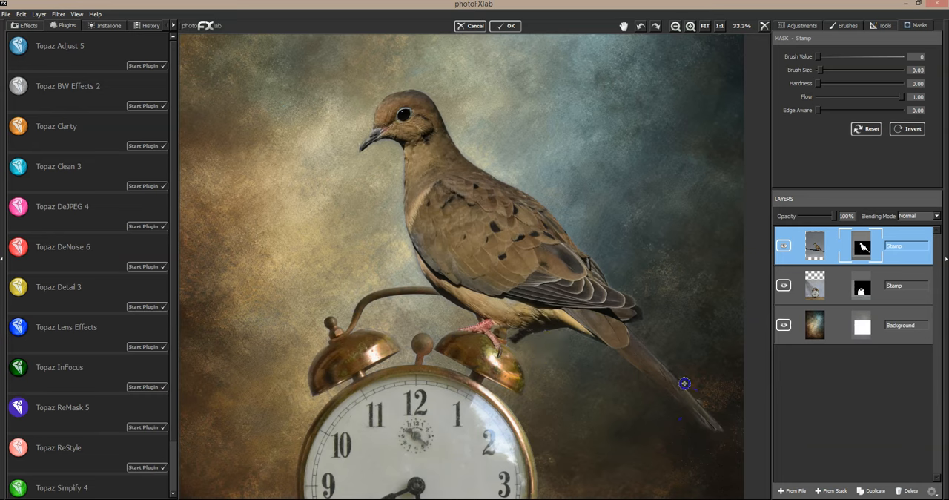
click(703, 393)
drag(678, 407, 638, 370)
drag(642, 327, 629, 327)
click(689, 378)
drag(595, 249, 613, 283)
click(626, 263)
- Mask out the remaining fringe around the dove's neck, breast, beak and crown
mouse_move(478, 120)
mouse_down()
mouse_move(447, 97)
mouse_move(463, 123)
mouse_up()
drag(396, 148, 392, 197)
drag(402, 168, 394, 206)
mouse_move(416, 253)
mouse_down()
mouse_move(402, 234)
mouse_move(439, 296)
mouse_move(424, 287)
mouse_move(437, 290)
mouse_move(441, 298)
mouse_move(428, 287)
mouse_move(435, 311)
mouse_move(398, 267)
mouse_move(386, 189)
mouse_move(367, 174)
mouse_up()
mouse_move(377, 123)
mouse_down()
mouse_move(378, 92)
mouse_move(369, 101)
mouse_up()
mouse_move(444, 71)
mouse_down()
mouse_move(443, 91)
mouse_move(420, 109)
mouse_up()
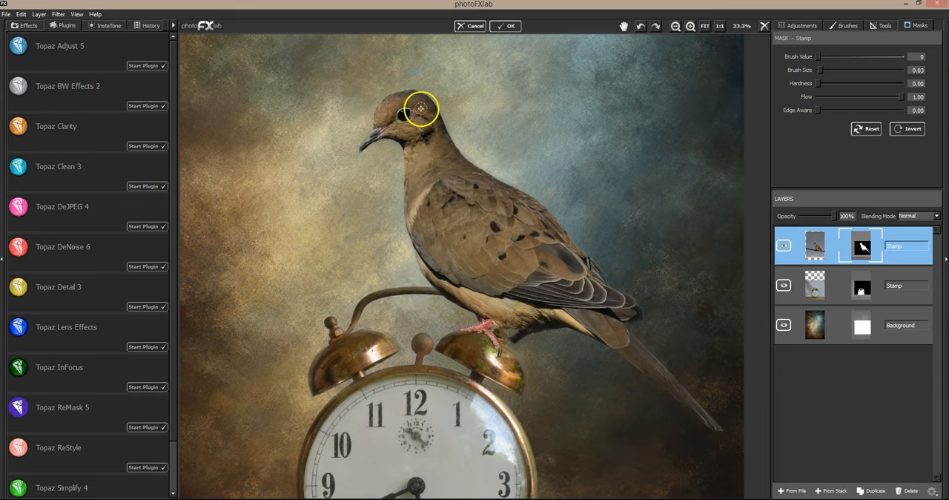
- Restore the dove's underside behind its feet at brush value 255, using brush size 0.02 and finer strokes at 0.01
click(902, 58)
drag(903, 63, 905, 63)
drag(819, 70, 817, 69)
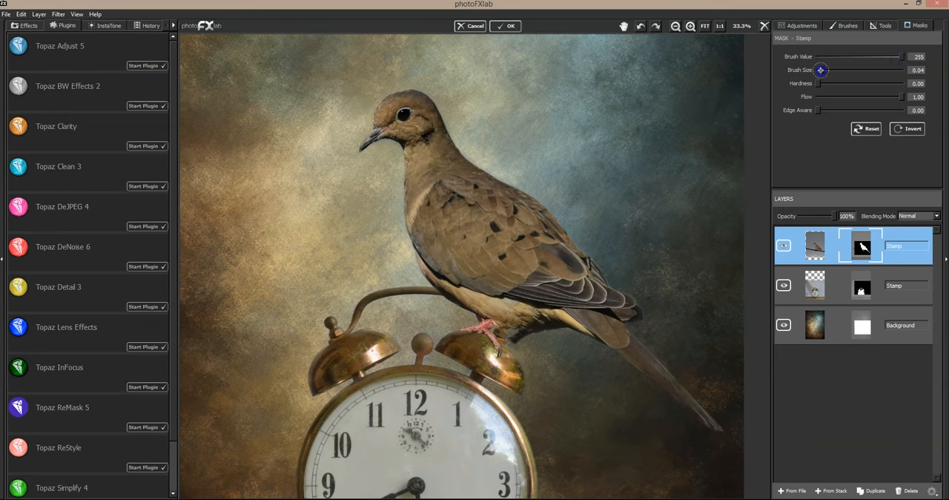
drag(527, 341, 510, 339)
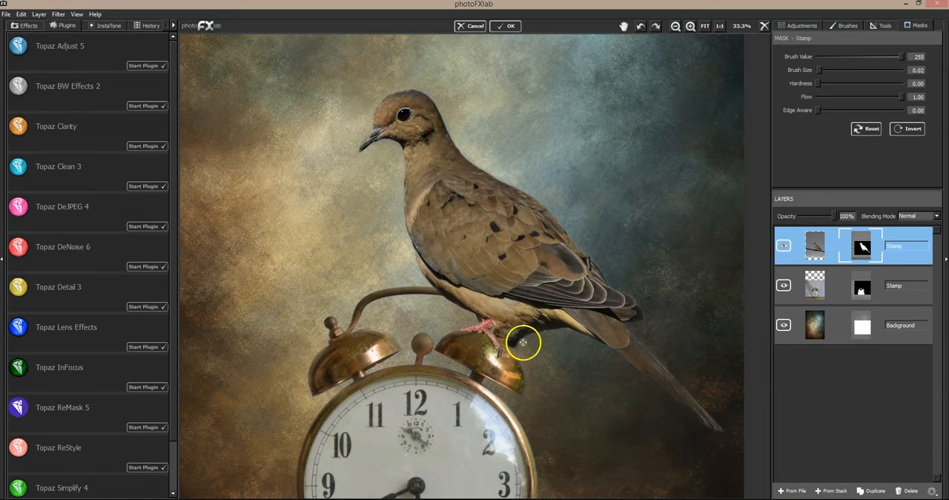
click(804, 57)
drag(519, 344, 516, 346)
mouse_move(515, 354)
mouse_down()
mouse_move(509, 370)
mouse_move(525, 343)
mouse_move(514, 346)
mouse_up()
drag(540, 336, 510, 333)
drag(820, 71, 818, 71)
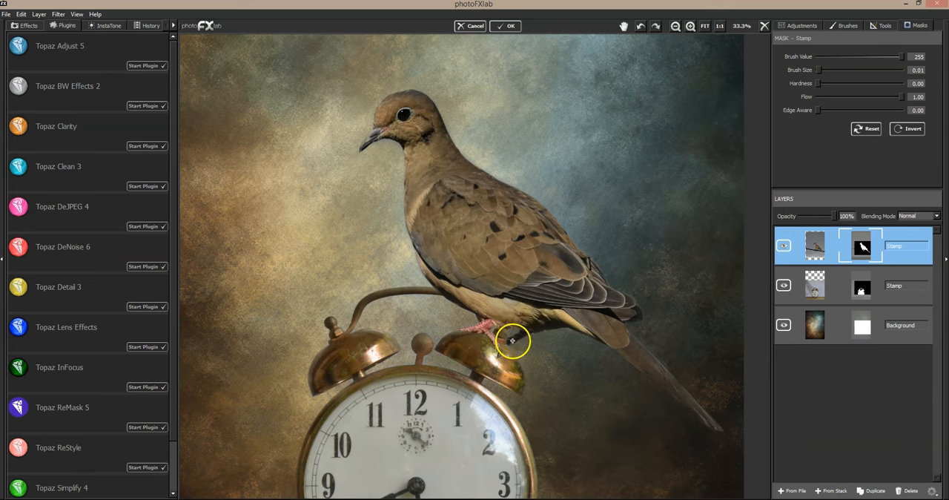
mouse_move(527, 327)
mouse_down()
mouse_move(590, 304)
mouse_move(614, 307)
mouse_up()
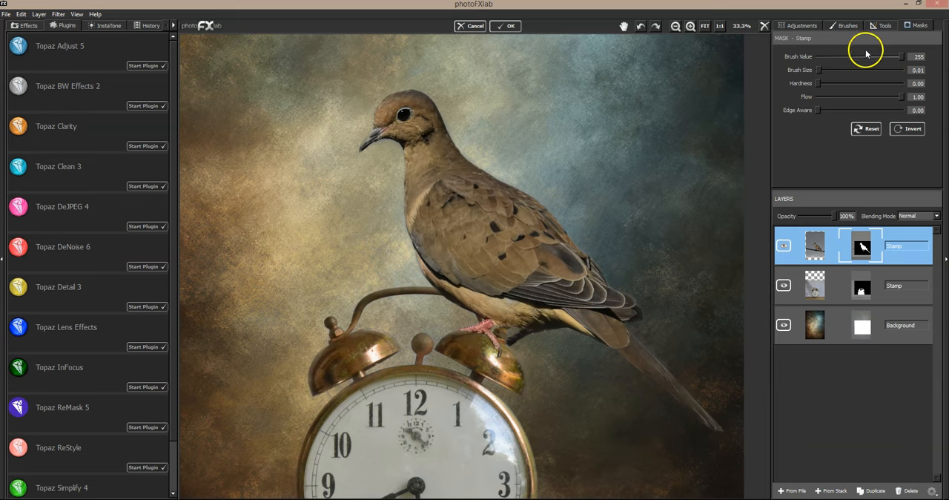
- On the clock layer's mask, clean up the right bell's outer edge, masking out the halo at brush value 0 and size 0.03
click(832, 287)
click(920, 25)
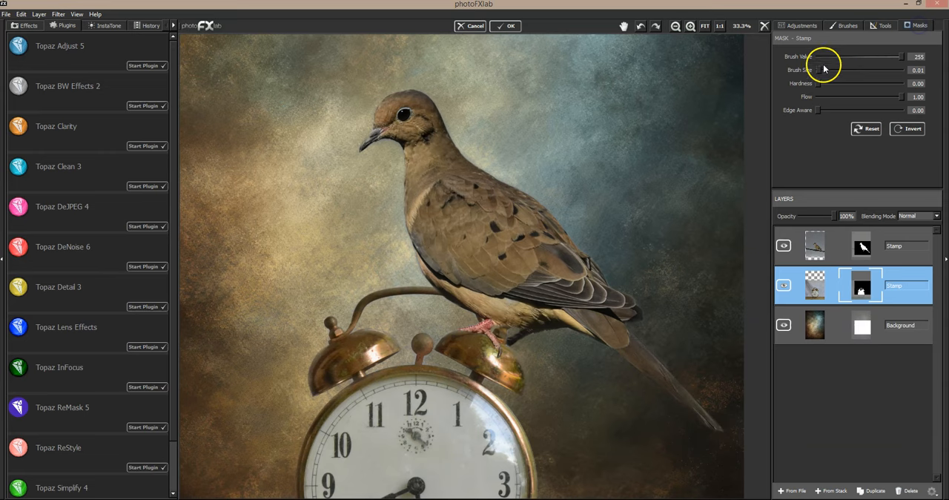
drag(819, 69, 818, 69)
drag(818, 70, 820, 69)
drag(505, 348, 505, 348)
mouse_move(522, 381)
mouse_down()
mouse_move(506, 349)
mouse_move(518, 358)
mouse_move(519, 387)
mouse_move(547, 380)
mouse_up()
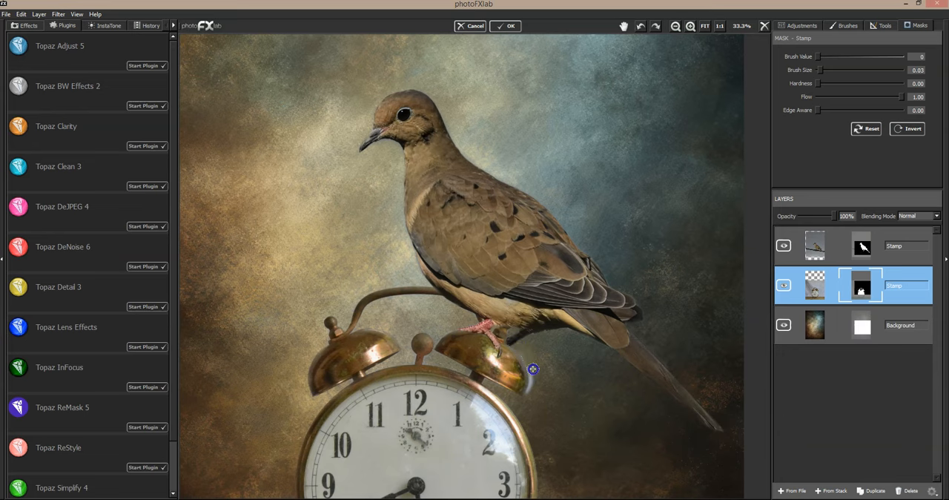
mouse_move(527, 351)
mouse_down()
mouse_move(533, 369)
mouse_move(556, 358)
mouse_move(499, 334)
mouse_move(444, 330)
mouse_up()
mouse_move(568, 317)
mouse_down()
mouse_move(584, 338)
mouse_move(564, 332)
mouse_move(496, 354)
mouse_move(480, 340)
mouse_move(505, 358)
mouse_move(471, 342)
mouse_move(479, 338)
mouse_move(496, 355)
mouse_move(480, 340)
mouse_move(460, 343)
mouse_move(491, 342)
mouse_up()
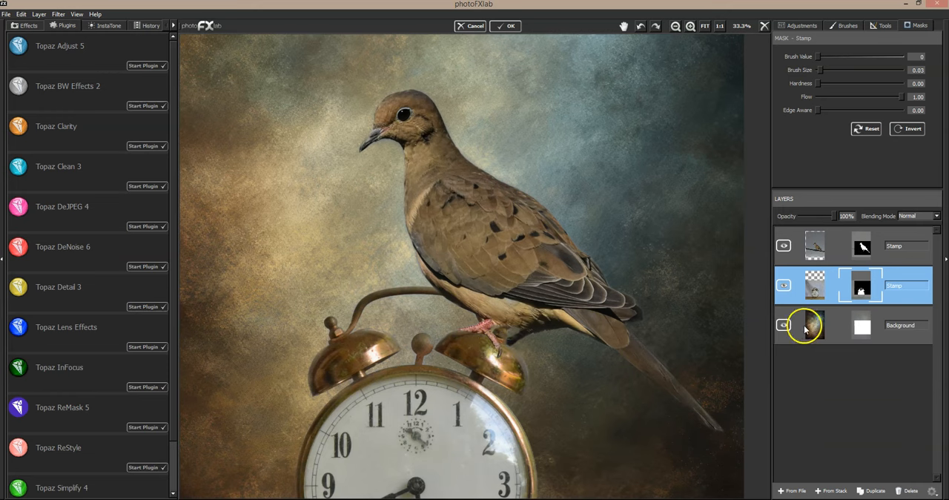
- Burn the clock's right bell around the dove's feet with strength -0.38, brush size 0.05 and flow 0.45
click(815, 27)
click(846, 27)
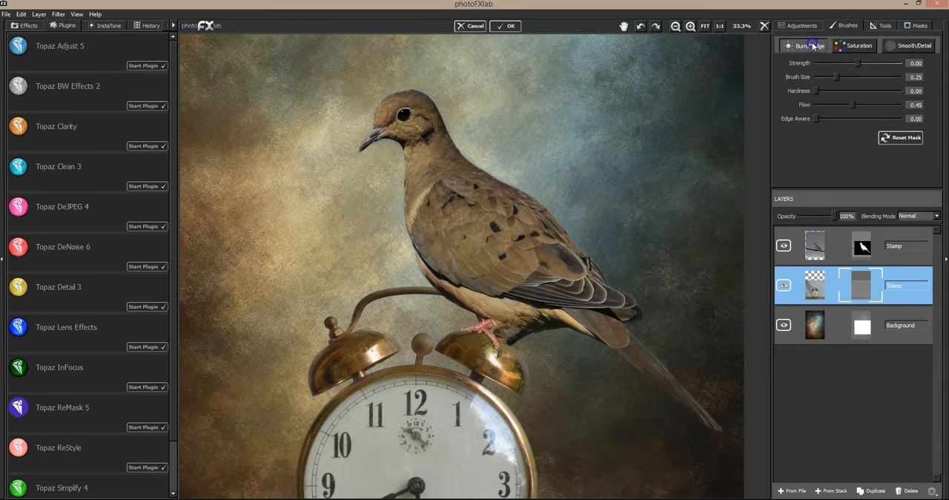
mouse_move(858, 63)
mouse_down()
mouse_move(837, 63)
mouse_move(821, 78)
mouse_up()
mouse_move(492, 354)
mouse_down()
mouse_move(472, 336)
mouse_move(518, 358)
mouse_move(502, 346)
mouse_move(514, 356)
mouse_move(518, 386)
mouse_move(515, 377)
mouse_move(554, 355)
mouse_move(475, 331)
mouse_move(529, 355)
mouse_move(472, 336)
mouse_move(446, 339)
mouse_move(521, 354)
mouse_move(494, 352)
mouse_move(532, 360)
mouse_up()
drag(838, 63, 842, 63)
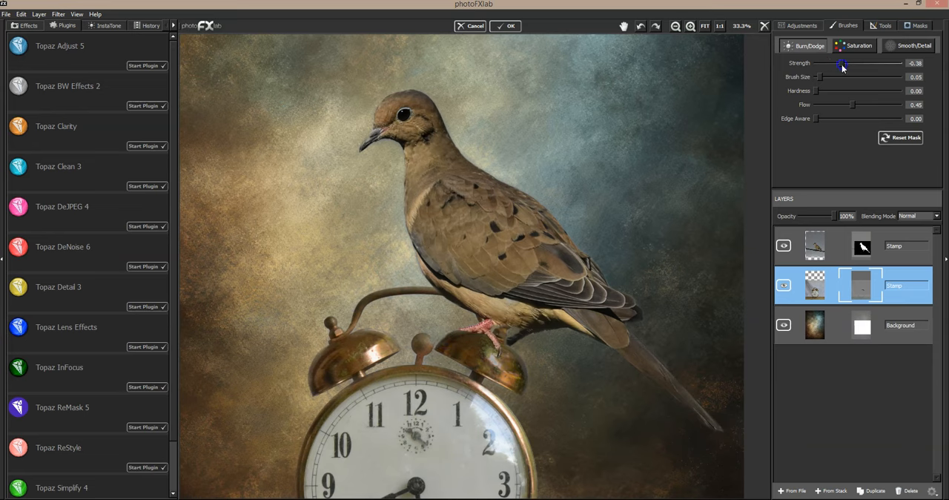
mouse_move(497, 342)
mouse_down()
mouse_move(470, 345)
mouse_move(502, 376)
mouse_move(507, 361)
mouse_move(515, 380)
mouse_move(509, 356)
mouse_move(518, 380)
mouse_up()
mouse_move(470, 351)
mouse_down()
mouse_move(477, 347)
mouse_move(467, 346)
mouse_up()
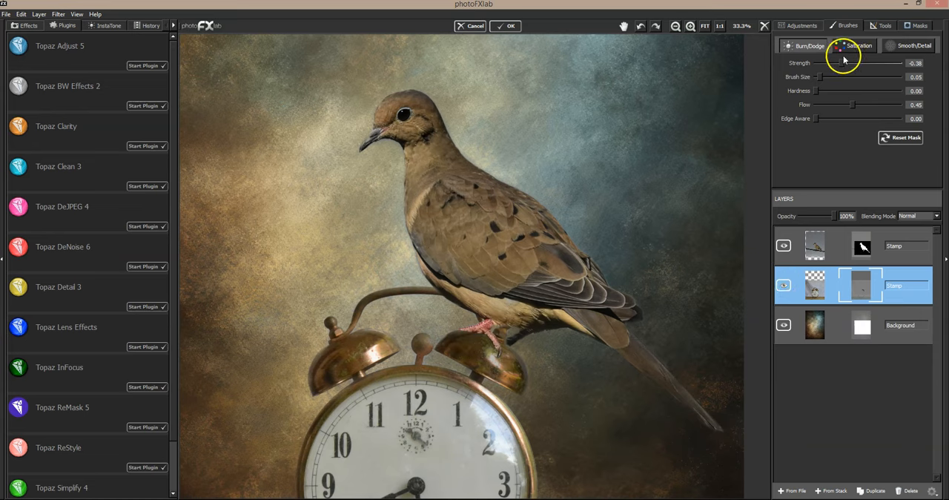
- Burn a finer shadow under the dove's toes at strength -0.59 and brush size 0.02, with flow 0.23 and then 0.43
drag(842, 63, 830, 66)
mouse_move(853, 104)
mouse_down()
mouse_move(836, 105)
mouse_move(817, 77)
mouse_up()
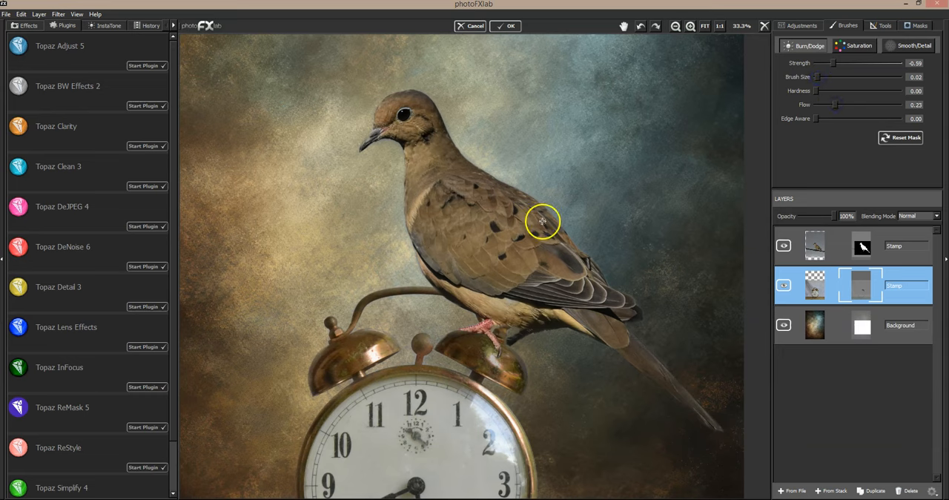
drag(477, 331, 481, 329)
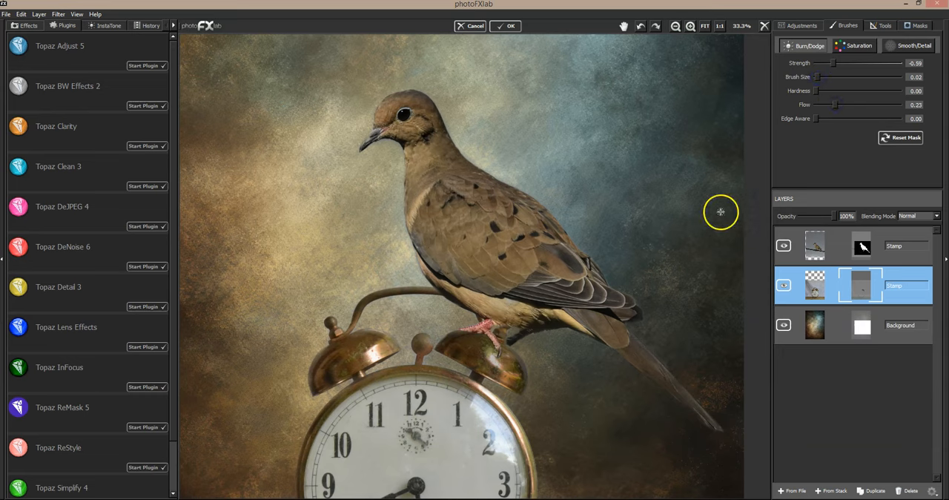
drag(817, 77, 817, 77)
drag(468, 333, 466, 331)
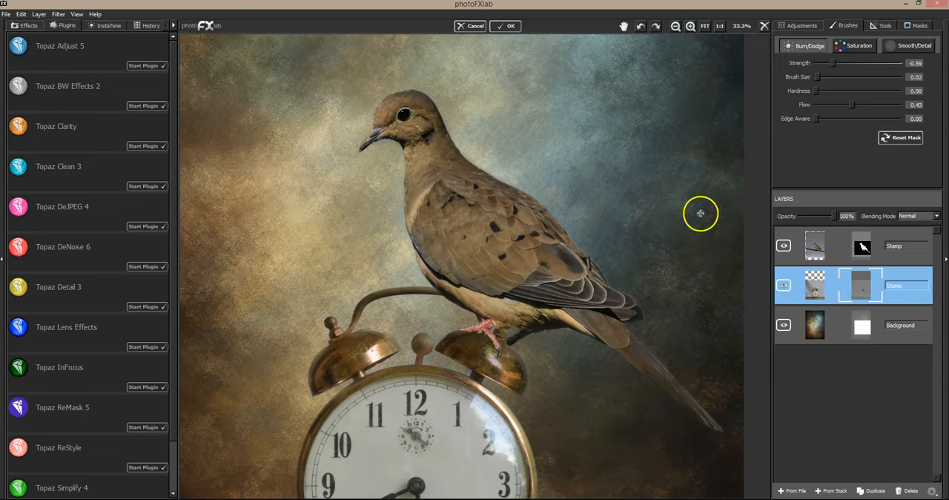
- Deepen the burned shadow beneath the dove's feet with strength -0.79 and flow 0.49
mouse_move(852, 105)
mouse_down()
mouse_move(883, 107)
mouse_move(854, 108)
mouse_up()
drag(839, 66, 831, 66)
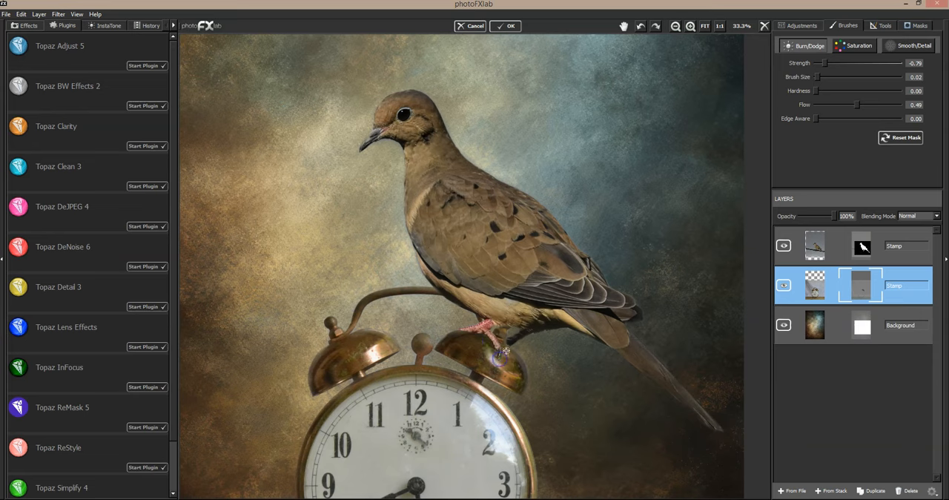
mouse_move(496, 353)
mouse_down()
mouse_move(483, 335)
mouse_move(458, 333)
mouse_up()
click(704, 26)
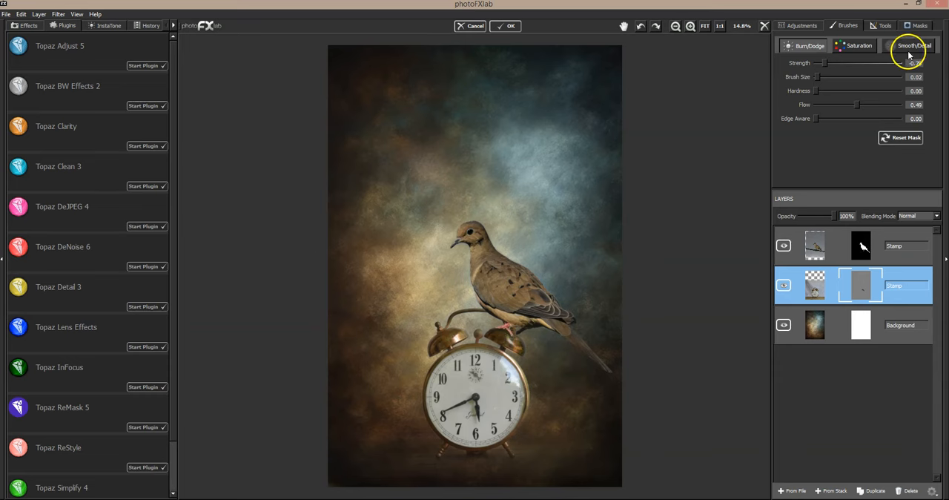
- Partially restore the table surface under the clock on its mask, using brush value 255, size 0.21 and flow 0.21
click(916, 25)
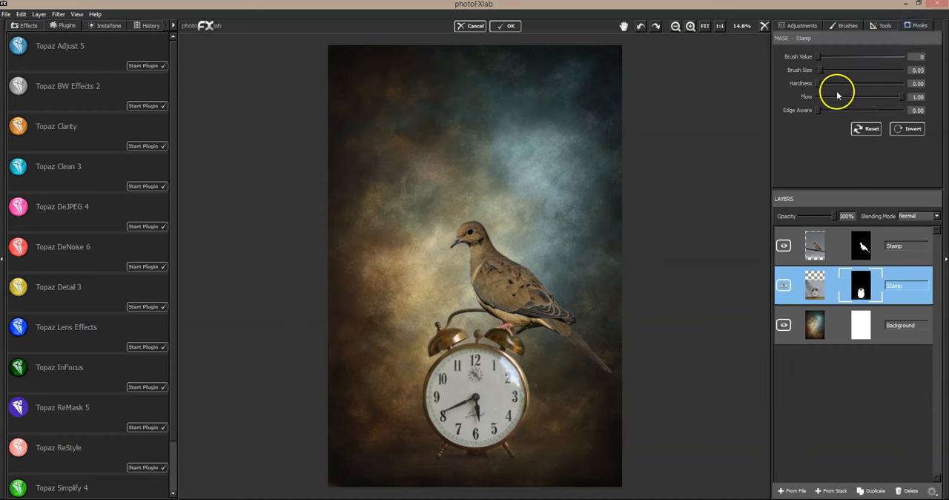
click(894, 57)
click(836, 99)
click(825, 70)
drag(830, 70, 836, 70)
mouse_move(419, 459)
mouse_down()
mouse_move(405, 454)
mouse_move(621, 457)
mouse_up()
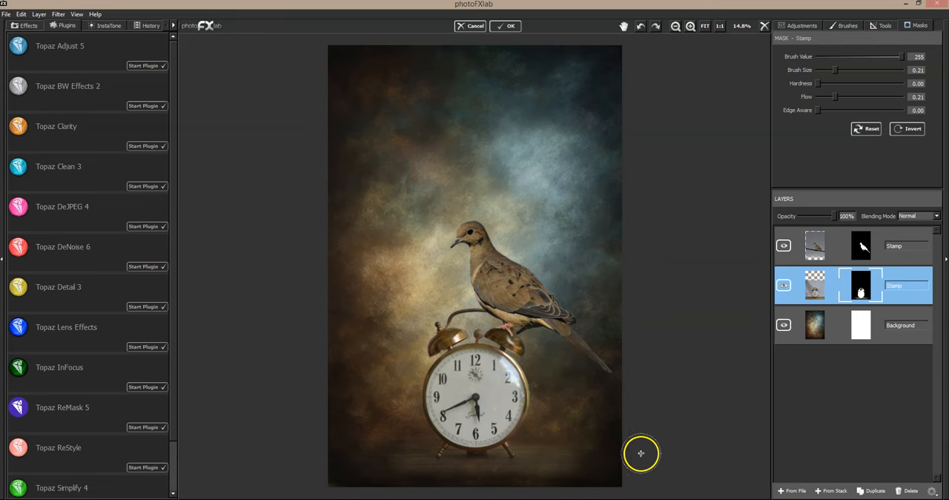
- Fade the outer parts of the restored table surface with brush value 0 and brush size 0.38
click(817, 57)
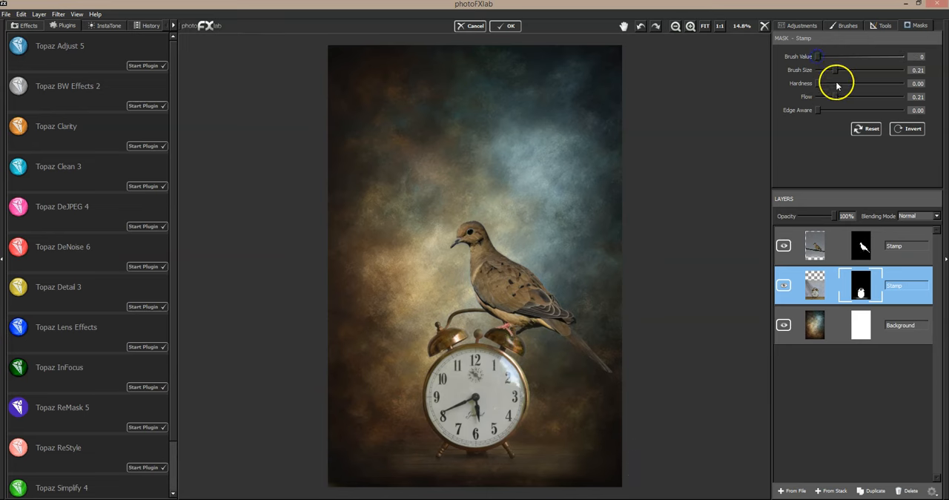
drag(836, 70, 849, 71)
mouse_move(426, 473)
mouse_down()
mouse_move(499, 479)
mouse_move(632, 464)
mouse_move(605, 456)
mouse_move(805, 381)
mouse_up()
drag(829, 353, 707, 304)
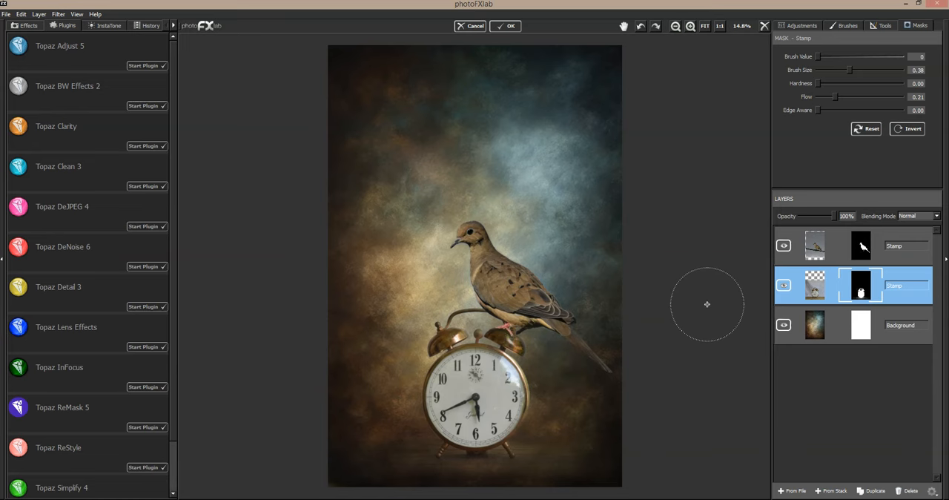
- Compare the whole composite with the dove layer hidden and shown
click(783, 246)
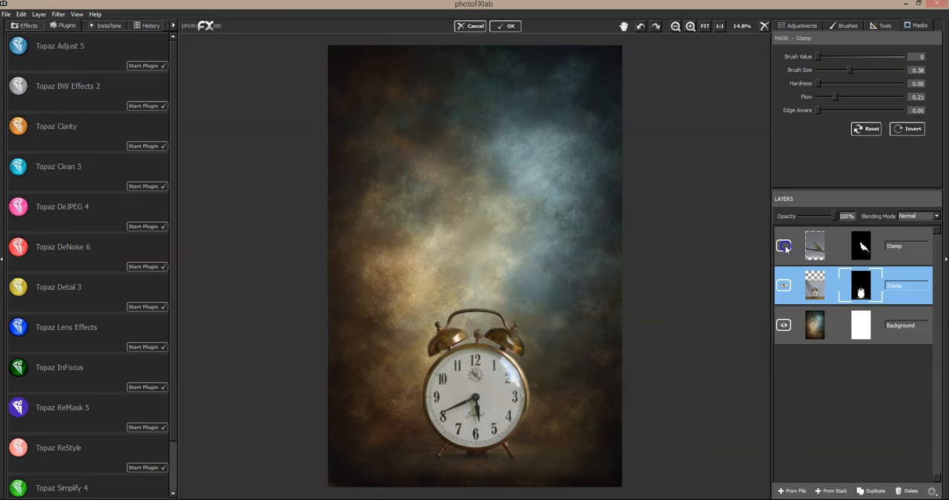
click(783, 246)
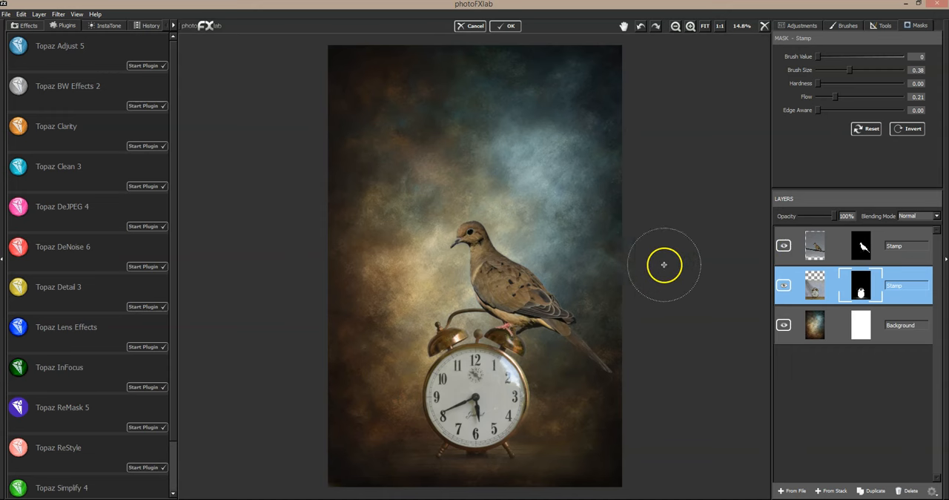
click(784, 246)
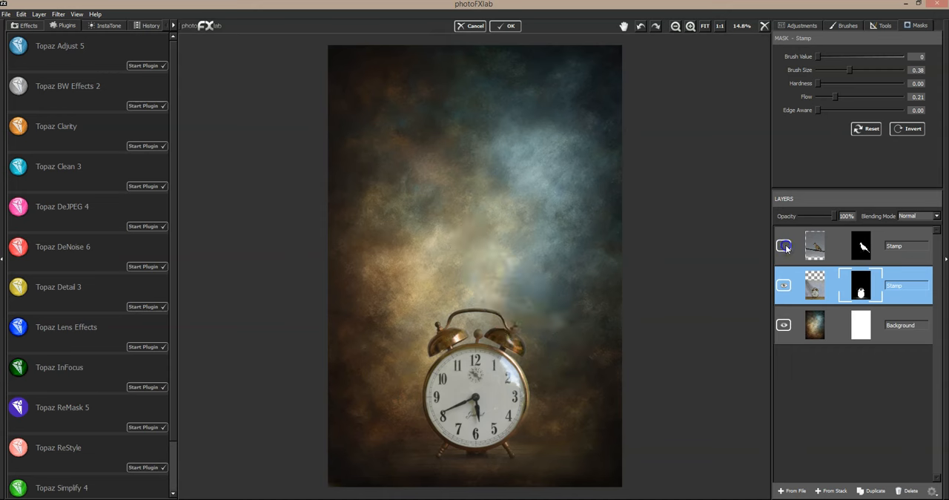
click(783, 246)
click(784, 246)
click(784, 247)
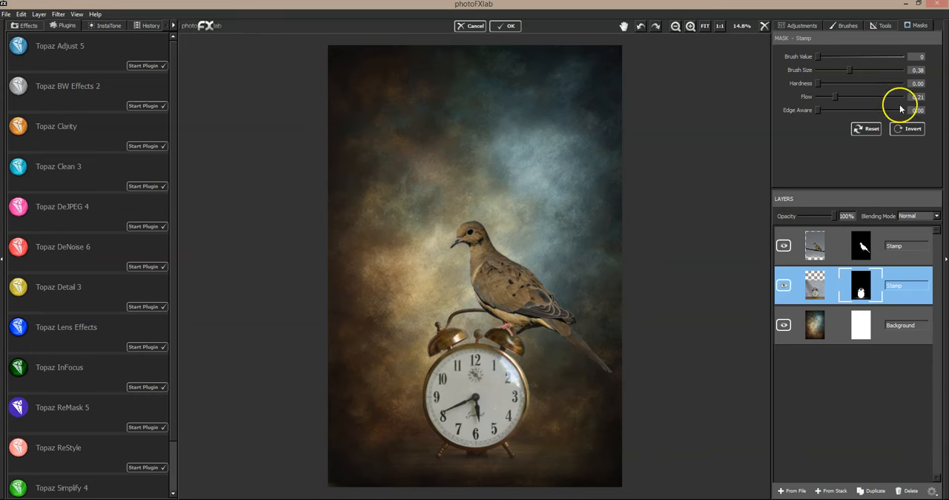
- Clean up stray areas around the dove on its mask with brush value 0, size 0.21 and flow 1.00
click(906, 232)
click(918, 27)
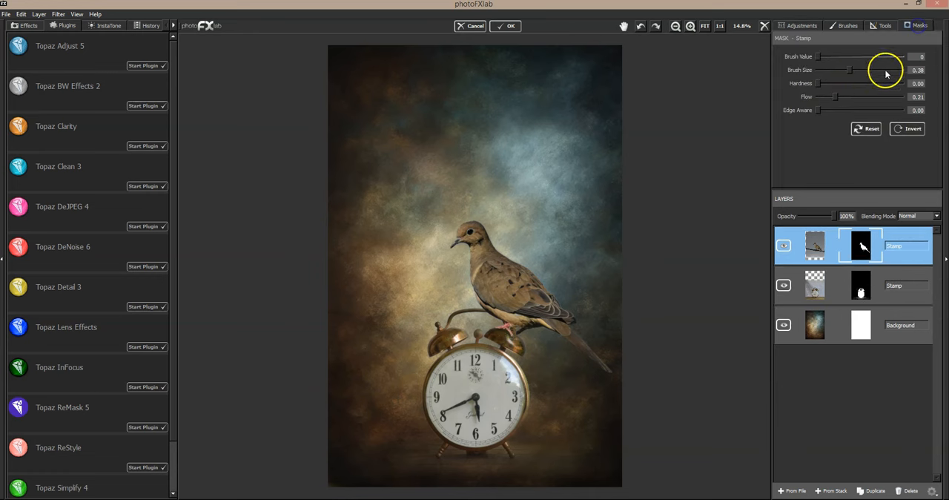
drag(855, 77, 836, 71)
click(783, 245)
click(783, 245)
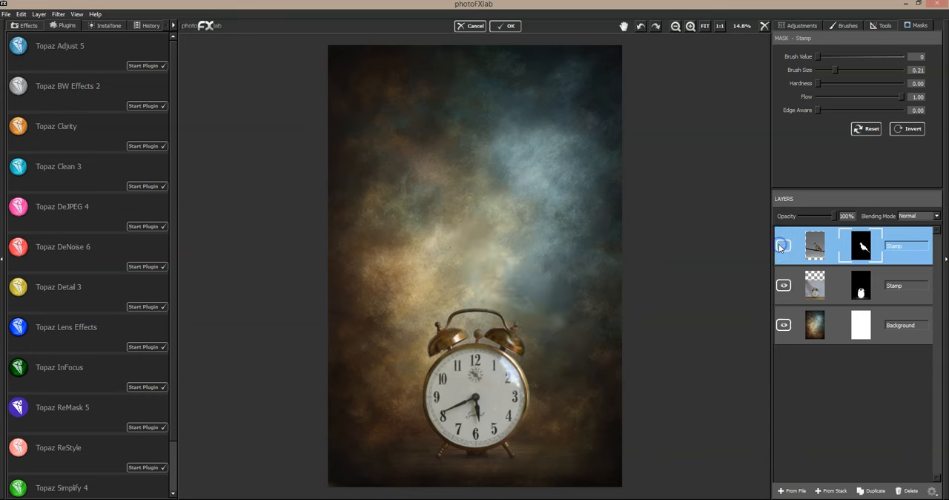
mouse_move(567, 262)
mouse_down()
mouse_move(624, 329)
mouse_move(587, 271)
mouse_move(617, 305)
mouse_move(578, 266)
mouse_up()
click(782, 244)
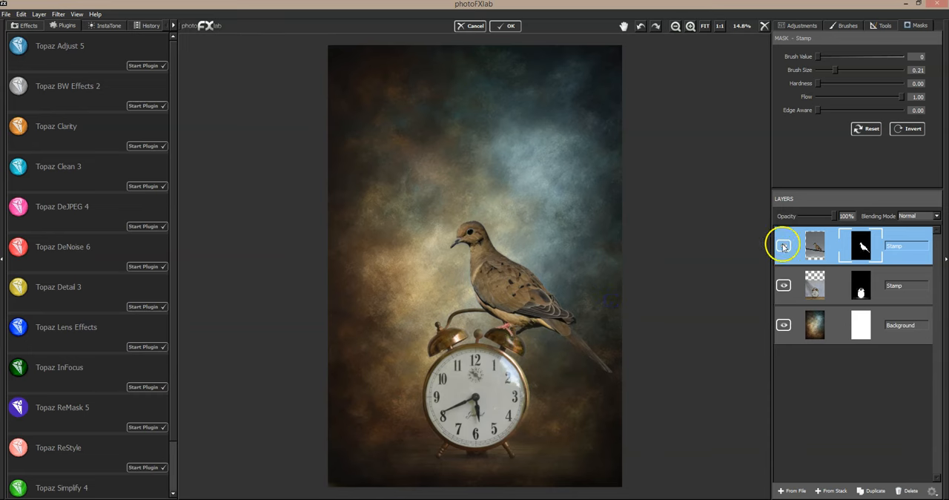
click(786, 247)
drag(492, 349, 502, 354)
- Toggle the dove layer, hide it, and toggle the clock layer to check for stray mask remnants
click(785, 247)
click(786, 246)
click(786, 246)
click(786, 246)
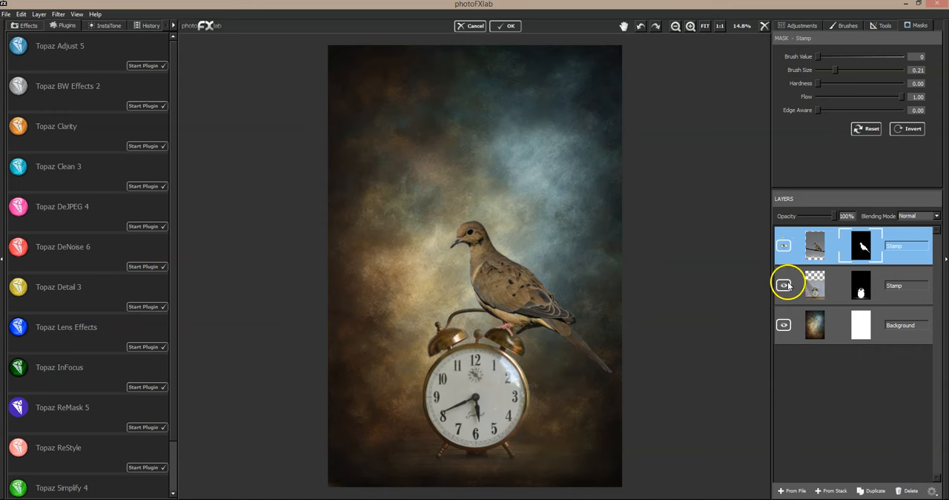
click(783, 245)
click(783, 291)
click(783, 290)
click(783, 290)
click(783, 291)
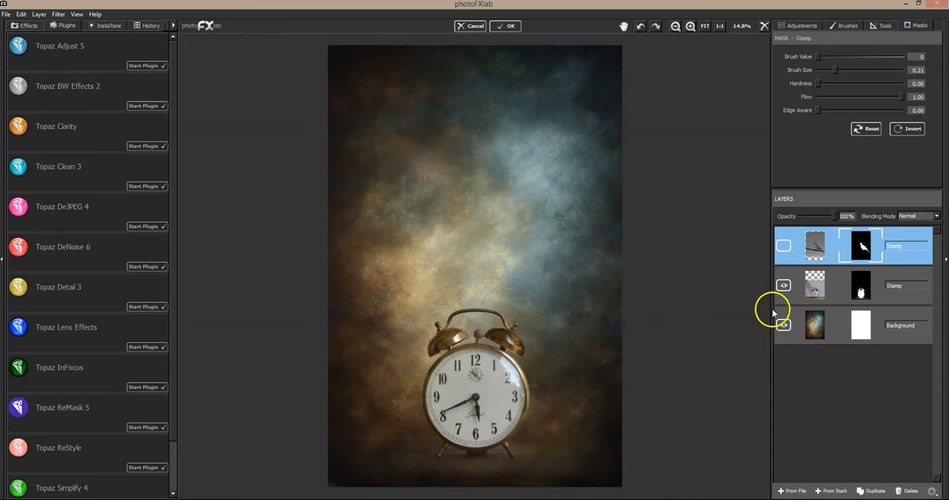
- Clean stray remnants beside the clock on its mask with brush value 0 and flow 1.00, and show the dove layer again
click(815, 283)
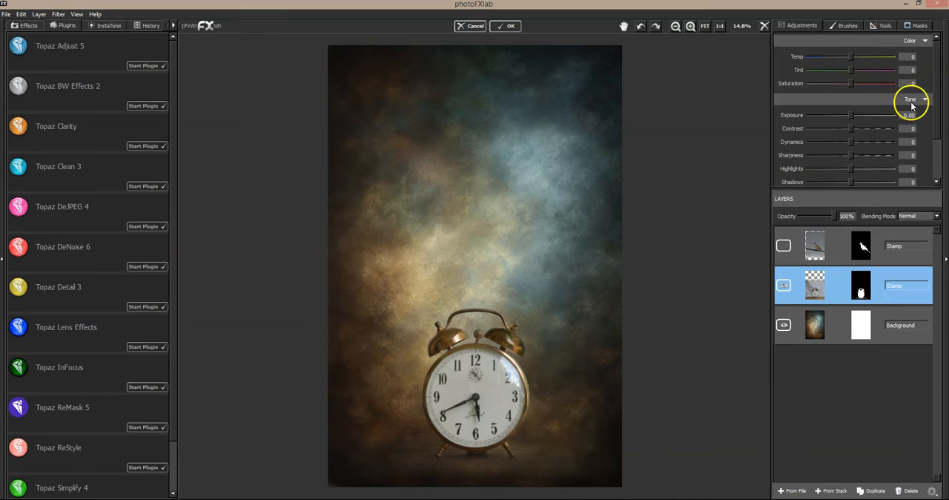
click(917, 26)
click(784, 286)
click(784, 285)
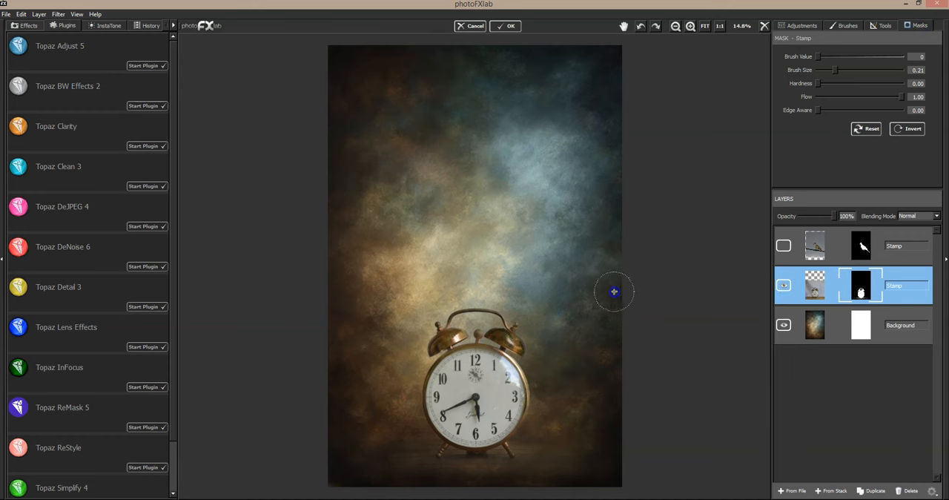
click(784, 285)
click(783, 285)
click(784, 287)
click(784, 288)
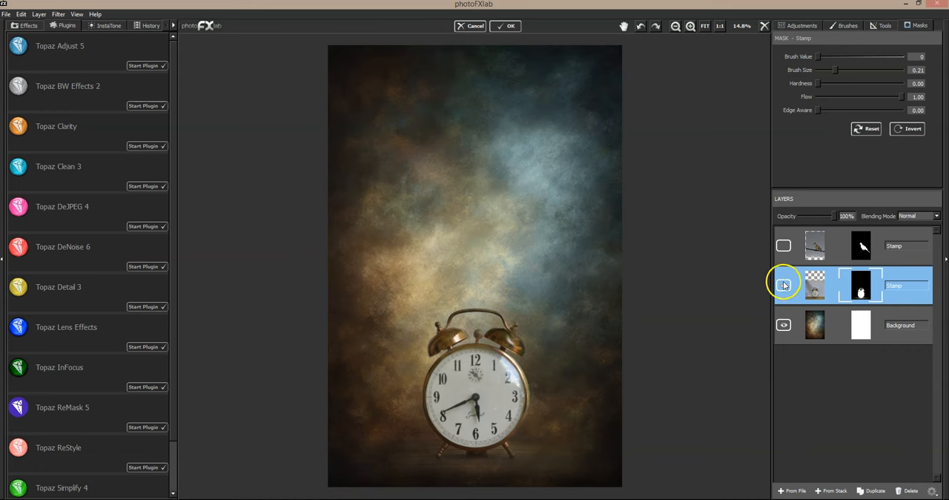
click(783, 245)
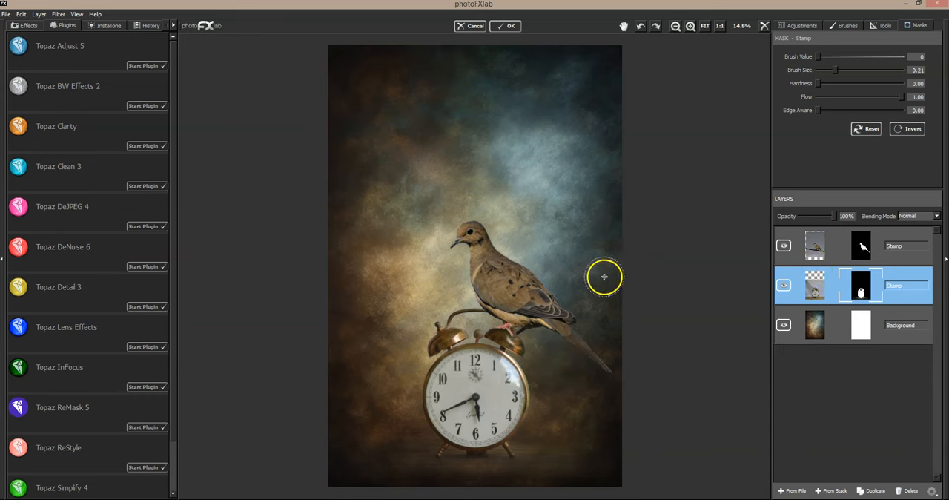
- Refine the dove's mask edge along its head, back and wing with brush value 0, size 0.05 and flow 0.26
click(814, 243)
click(692, 27)
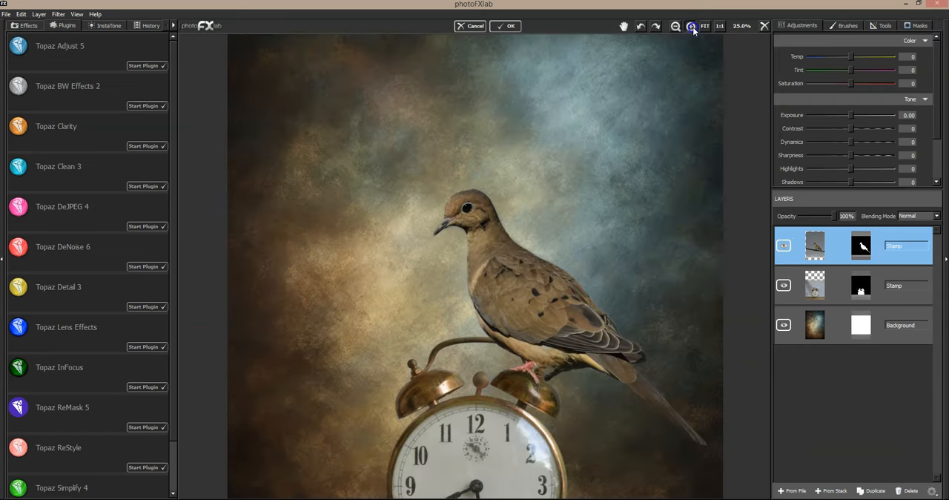
click(691, 27)
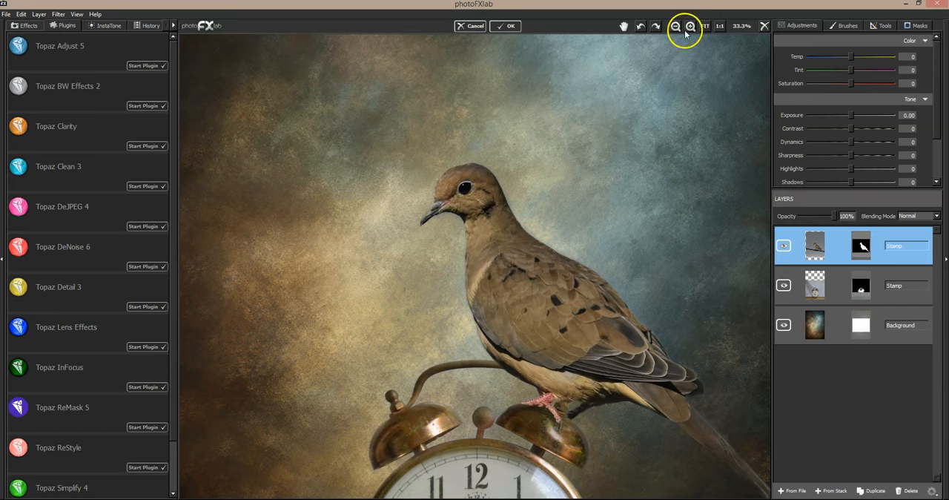
click(623, 26)
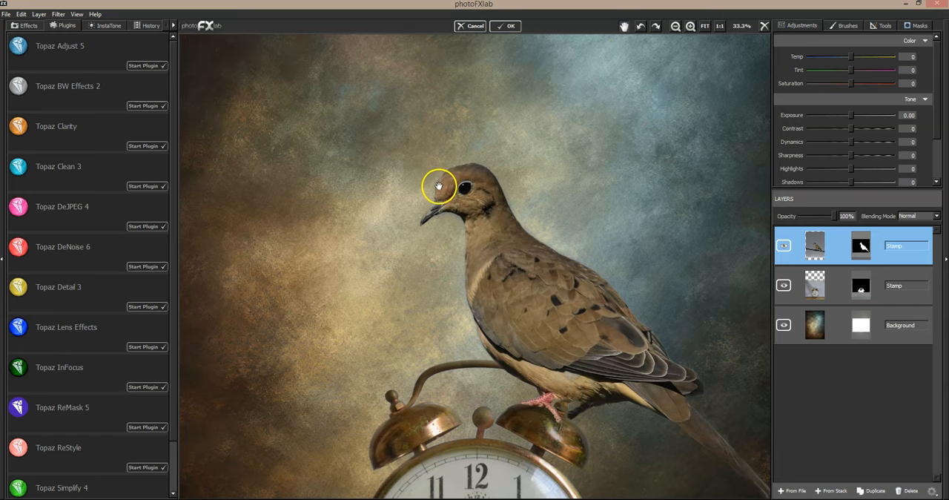
drag(517, 118, 516, 117)
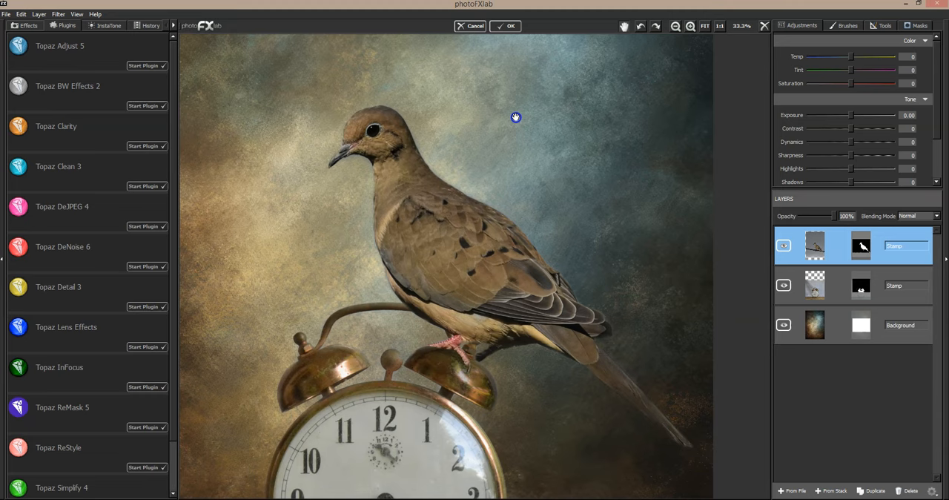
click(911, 25)
click(834, 97)
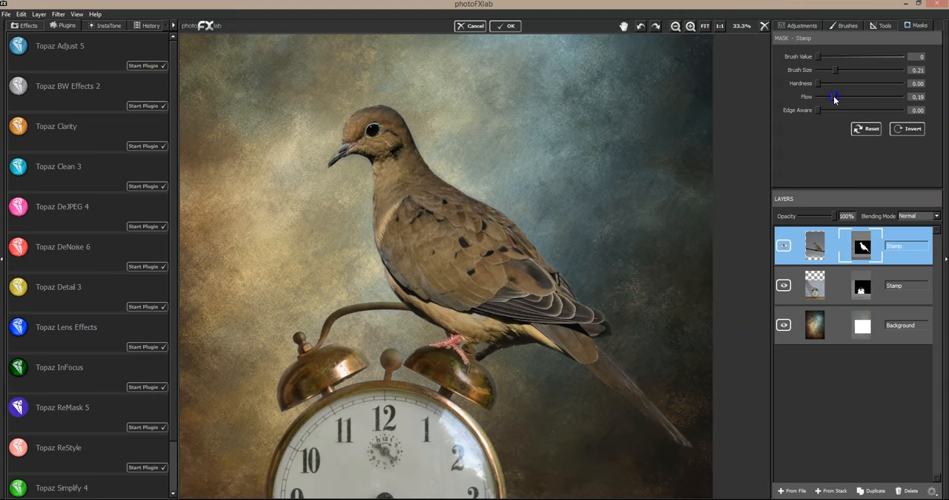
click(825, 69)
click(821, 69)
drag(835, 96, 839, 96)
click(339, 122)
click(346, 114)
click(497, 206)
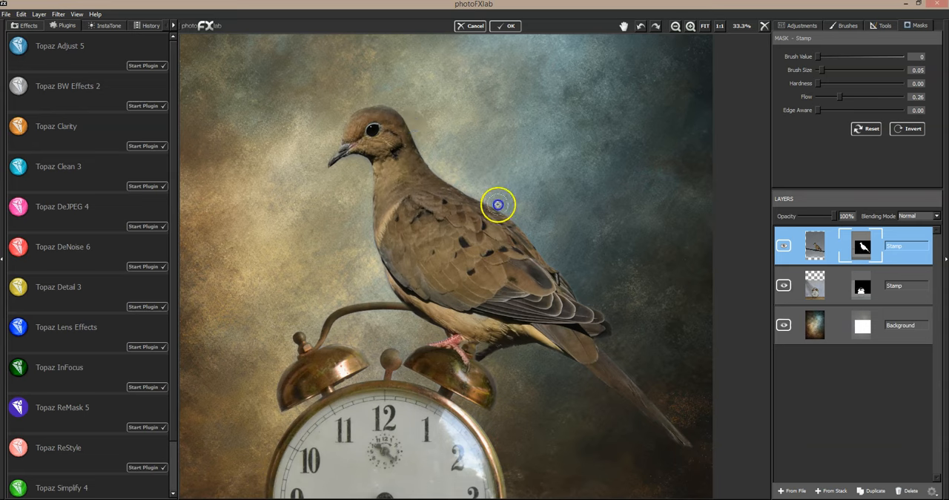
click(587, 294)
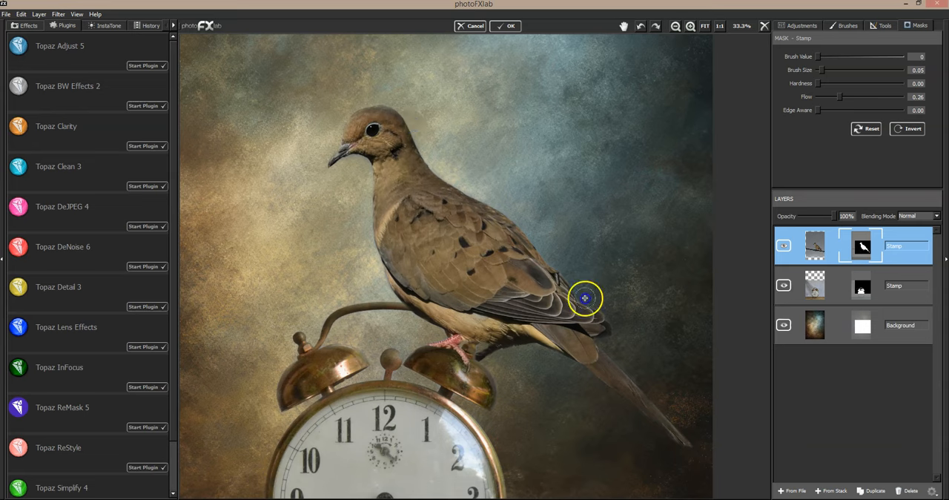
- Soften the dove's mask along the back with brush size 0.22 and around the tail with size 0.08
drag(818, 69, 834, 70)
click(467, 167)
mouse_move(547, 222)
mouse_down()
mouse_move(580, 250)
mouse_move(626, 321)
mouse_move(650, 384)
mouse_move(651, 348)
mouse_up()
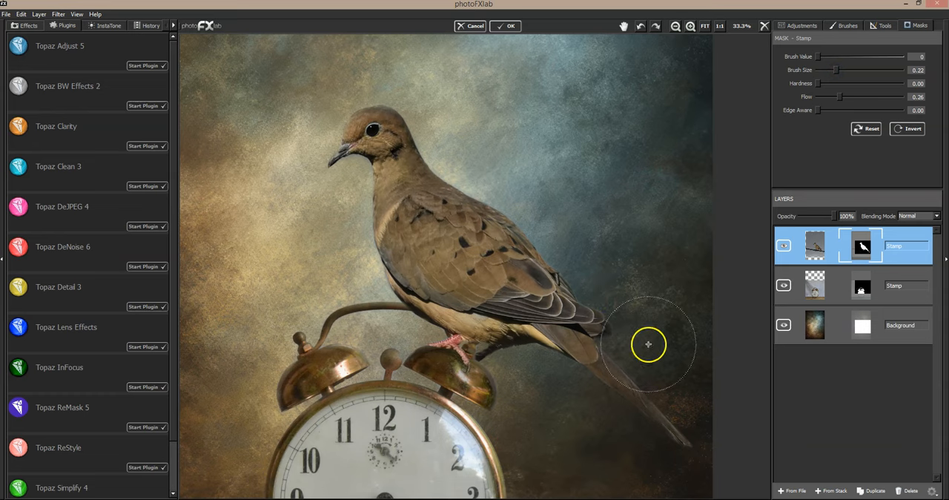
drag(835, 70, 824, 75)
mouse_move(618, 363)
mouse_down()
mouse_move(701, 429)
mouse_move(663, 437)
mouse_move(685, 452)
mouse_move(587, 383)
mouse_up()
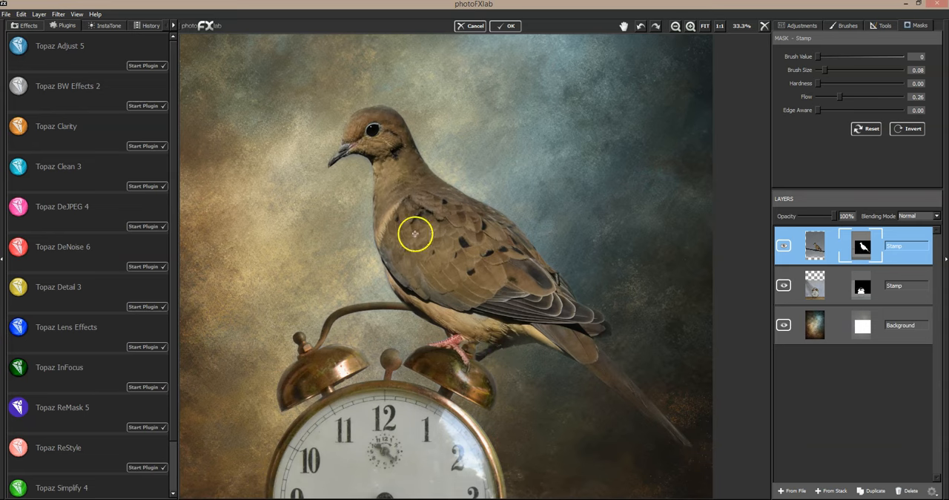
- Clean the dove's mask edge around the beak and down the breast with brush size 0.06
drag(825, 70, 821, 69)
drag(396, 146, 330, 173)
drag(364, 222, 397, 304)
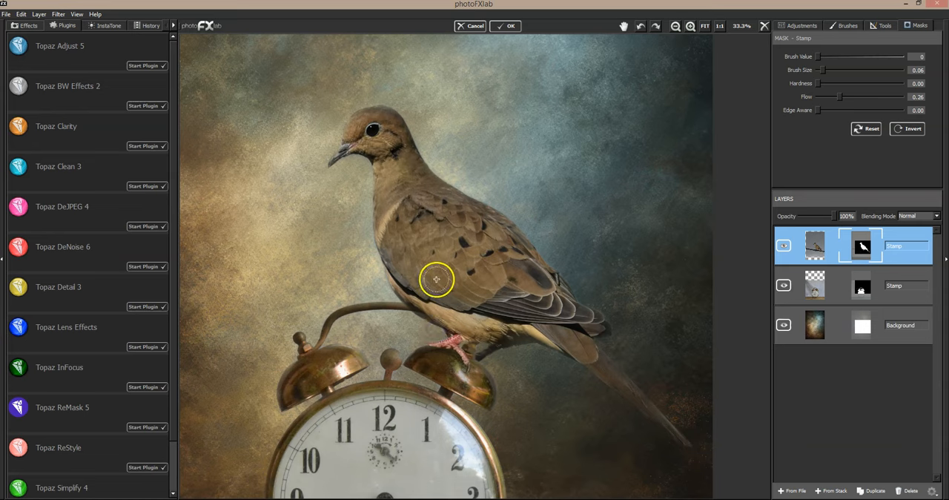
- Restore the dove's belly edge above the clock handle on its mask with brush value 255 and size 0.04
click(903, 56)
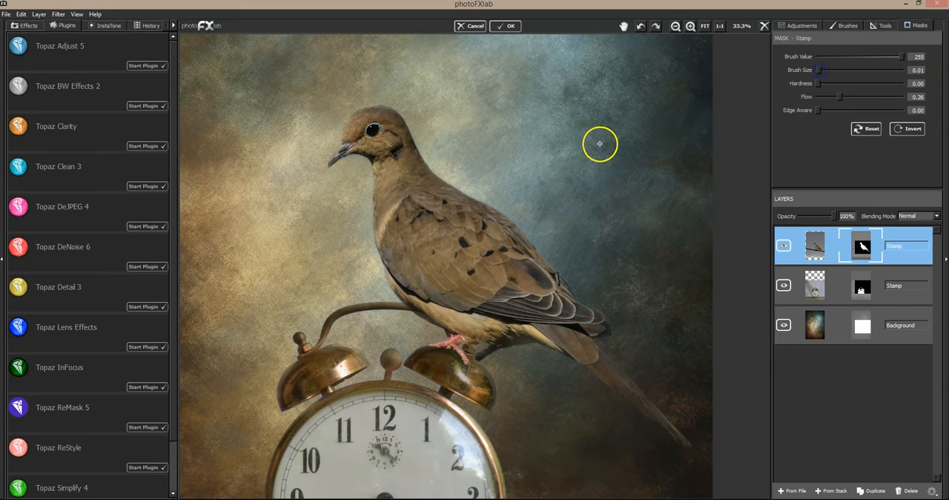
drag(819, 69, 821, 69)
drag(423, 309, 424, 310)
mouse_move(431, 318)
mouse_down()
mouse_move(404, 294)
mouse_move(448, 323)
mouse_move(400, 284)
mouse_move(393, 259)
mouse_move(465, 322)
mouse_up()
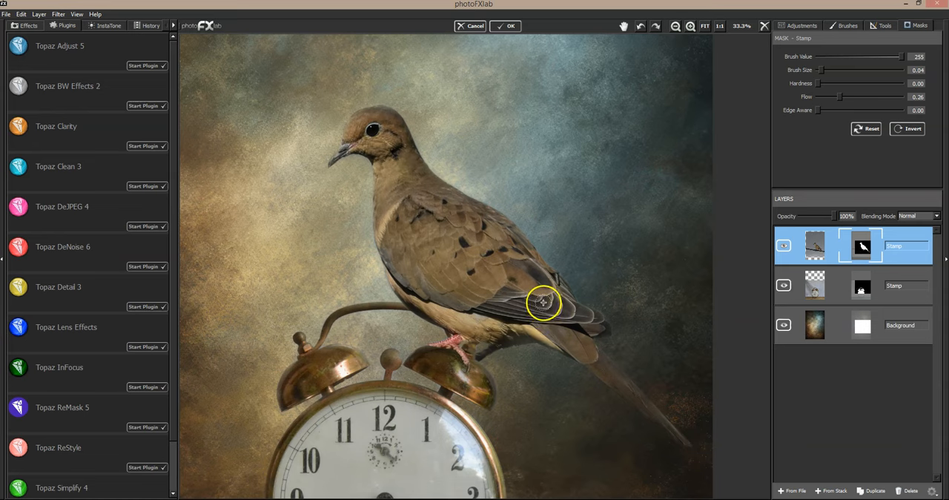
- Clean the clock's mask edges around the bells, handle and upper rim with brush value 0, size 0.04 and flow 0.26
click(818, 287)
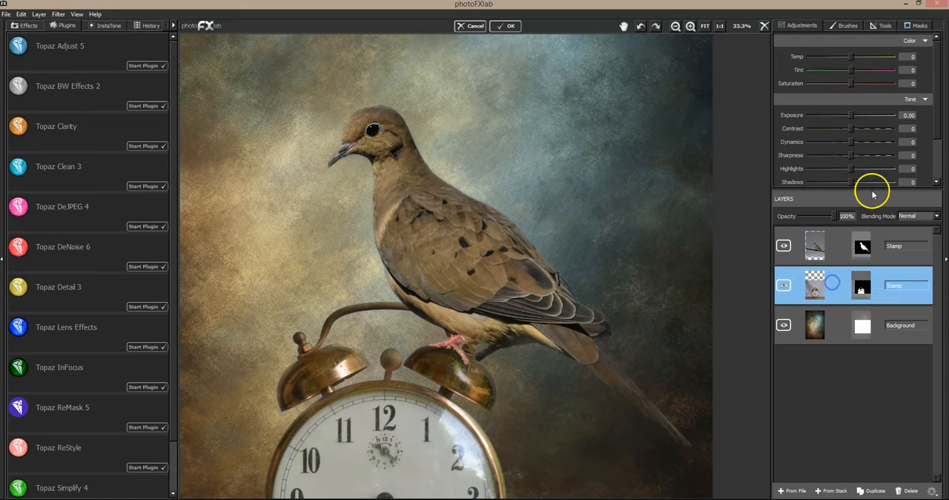
click(915, 26)
click(817, 56)
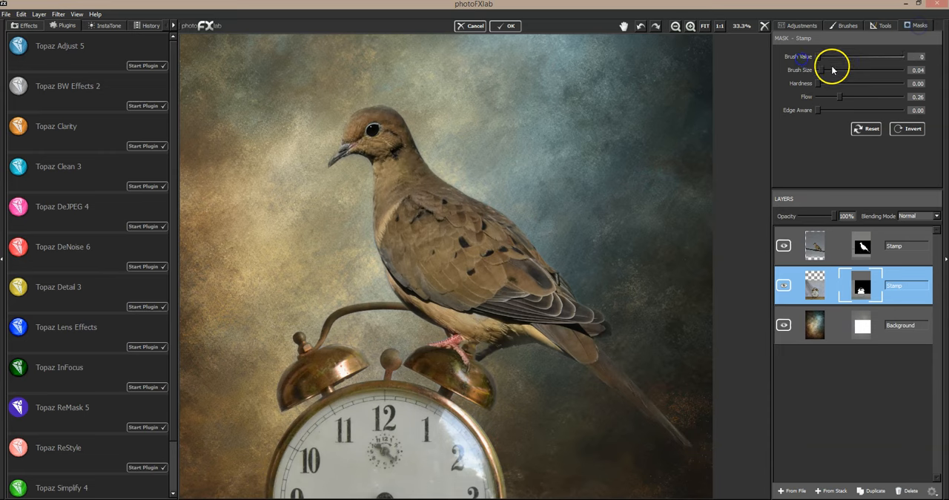
drag(305, 332, 294, 349)
drag(283, 415, 295, 411)
click(311, 329)
drag(344, 322, 386, 316)
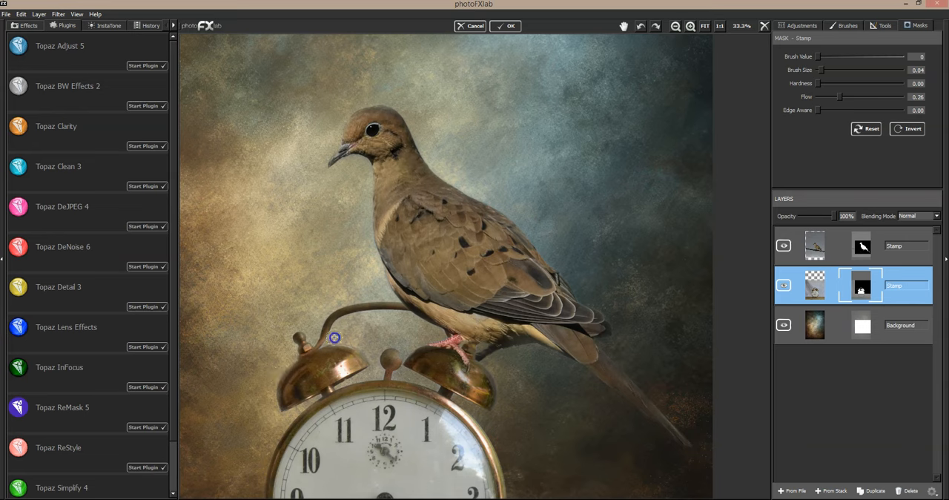
mouse_move(367, 356)
mouse_down()
mouse_move(403, 346)
mouse_move(399, 360)
mouse_up()
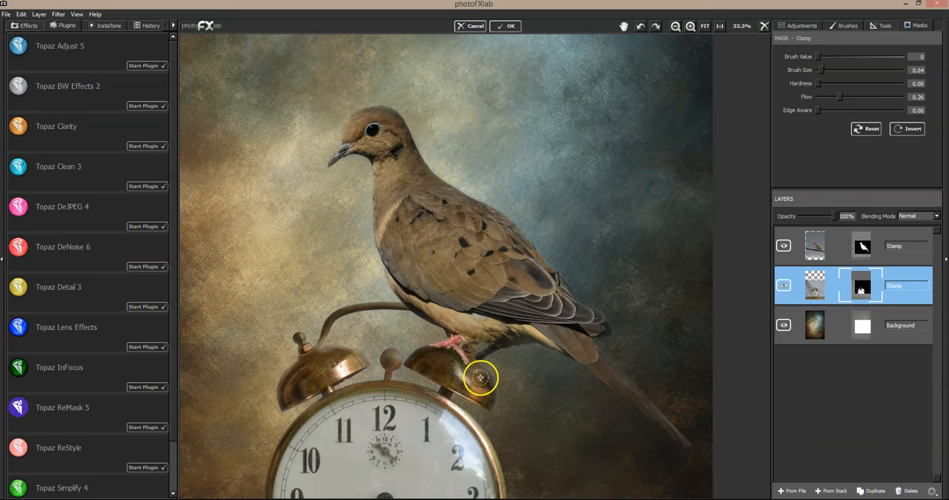
click(505, 415)
drag(262, 455, 263, 490)
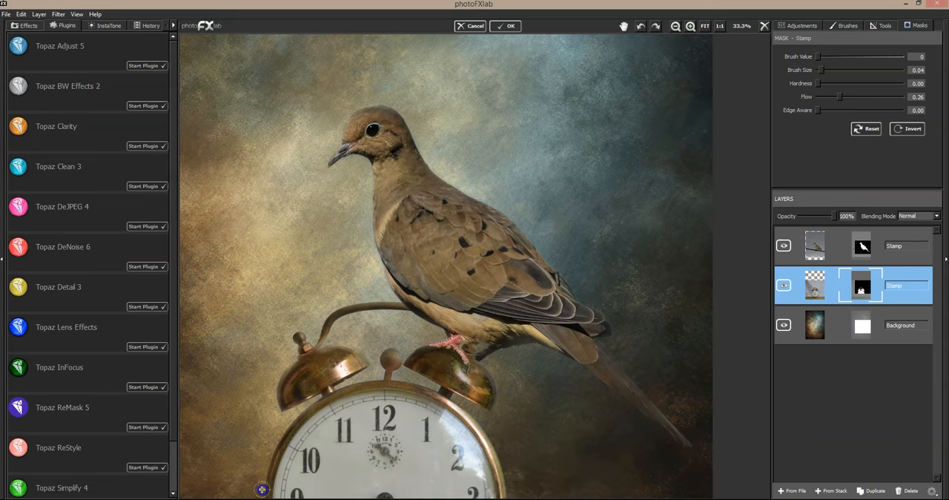
- Clean the clock's mask along its lower and right rim and near the legs with brush size 0.05
click(626, 26)
drag(487, 140, 483, 143)
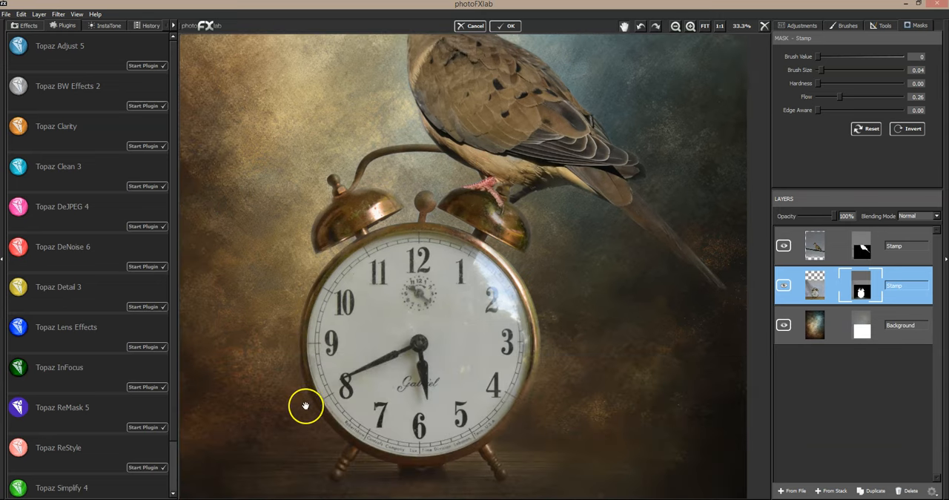
drag(821, 69, 823, 70)
drag(292, 367, 301, 392)
mouse_move(327, 433)
mouse_down()
mouse_move(340, 445)
mouse_move(335, 438)
mouse_up()
mouse_move(510, 421)
mouse_down()
mouse_move(508, 435)
mouse_move(526, 425)
mouse_up()
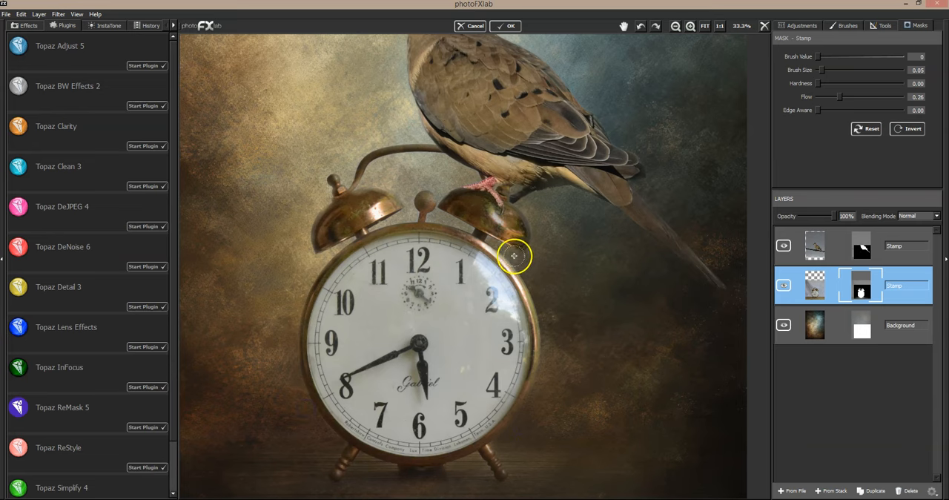
mouse_move(506, 239)
mouse_down()
mouse_move(507, 262)
mouse_move(541, 310)
mouse_move(507, 254)
mouse_move(537, 319)
mouse_move(538, 371)
mouse_up()
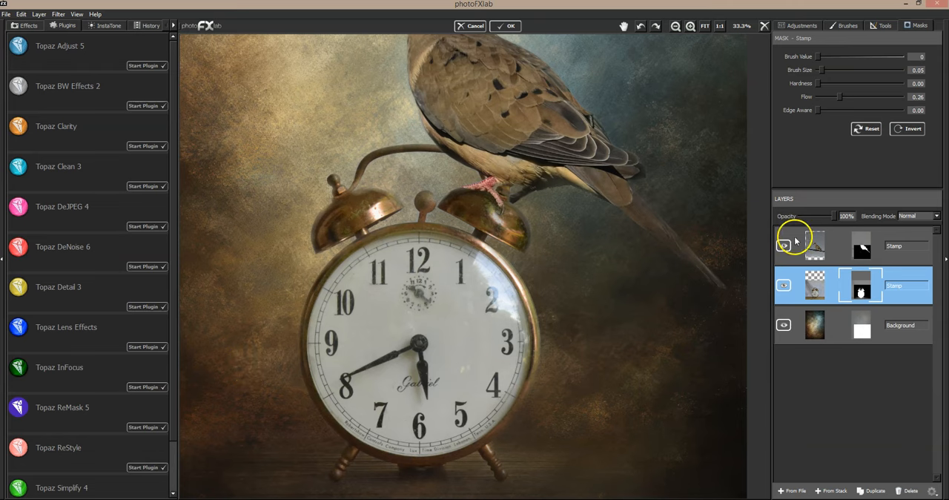
- Fit the whole composite in view and brighten the dove layer slightly by raising its exposure
click(708, 26)
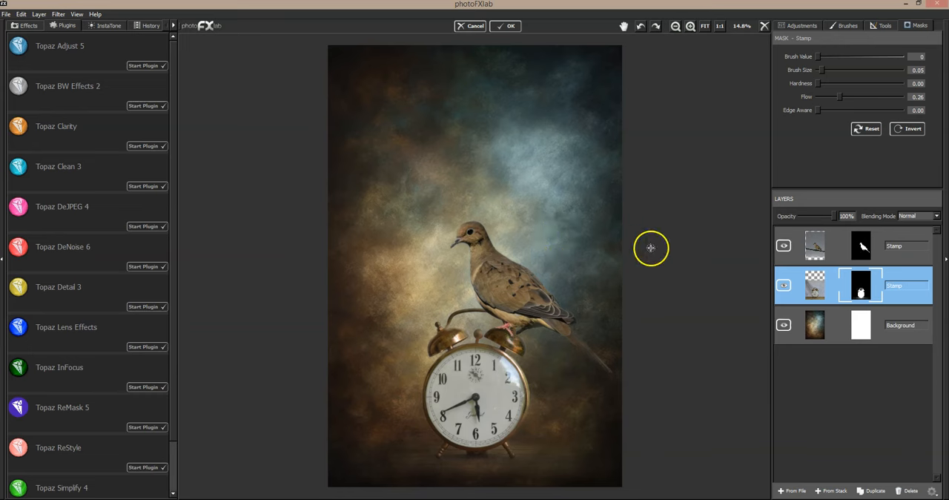
click(798, 243)
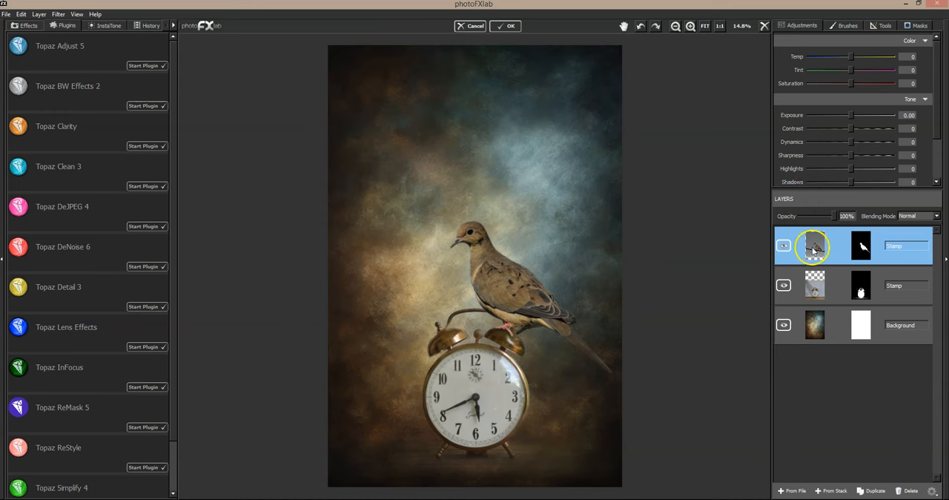
drag(852, 117, 856, 117)
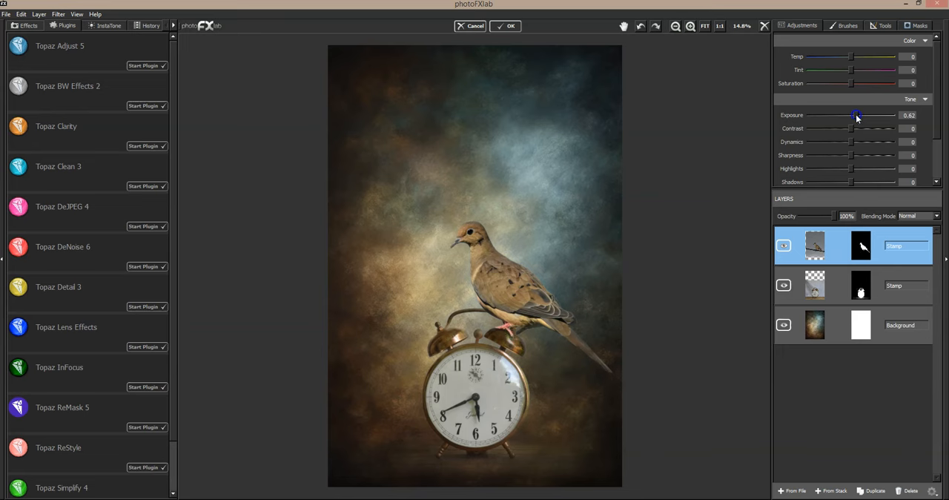
drag(856, 117, 855, 117)
- Duplicate the textured background layer and move the copy above the dove and clock layers
click(821, 320)
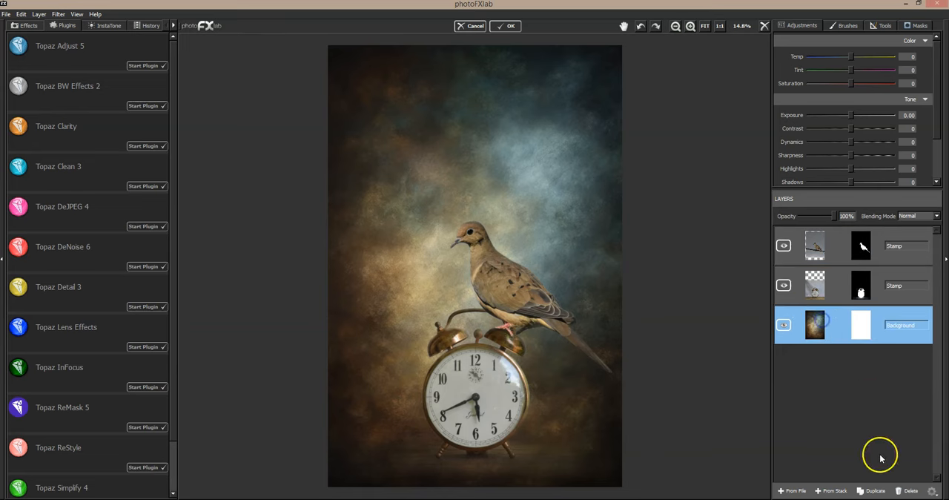
drag(828, 341, 847, 235)
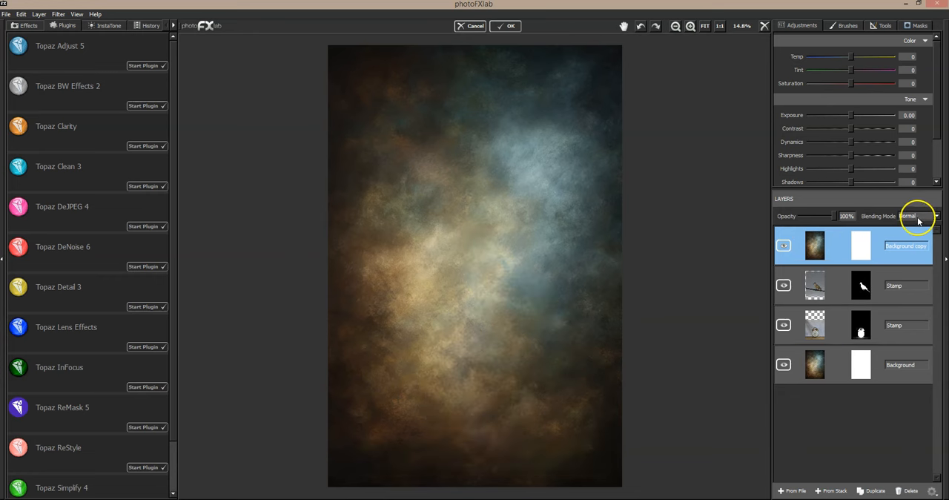
- Blend the duplicated texture layer in Soft Light at 34% opacity
click(915, 215)
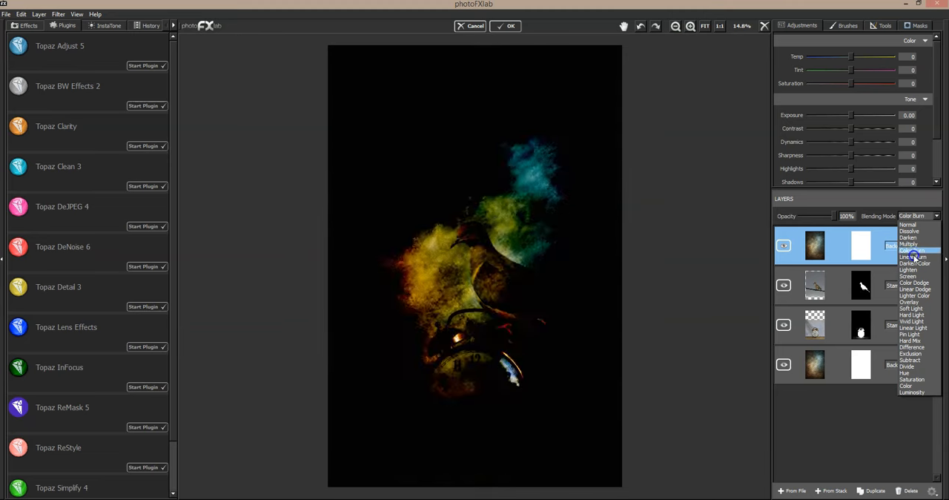
click(913, 308)
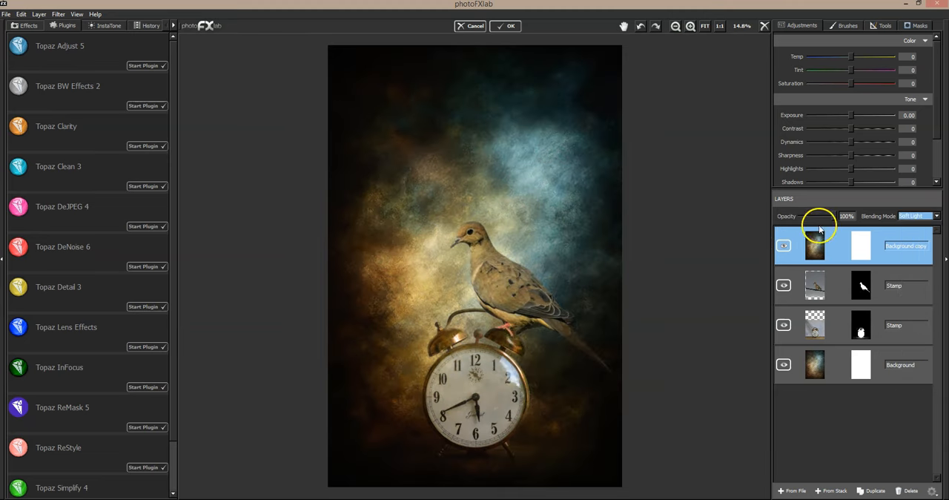
drag(835, 217, 785, 221)
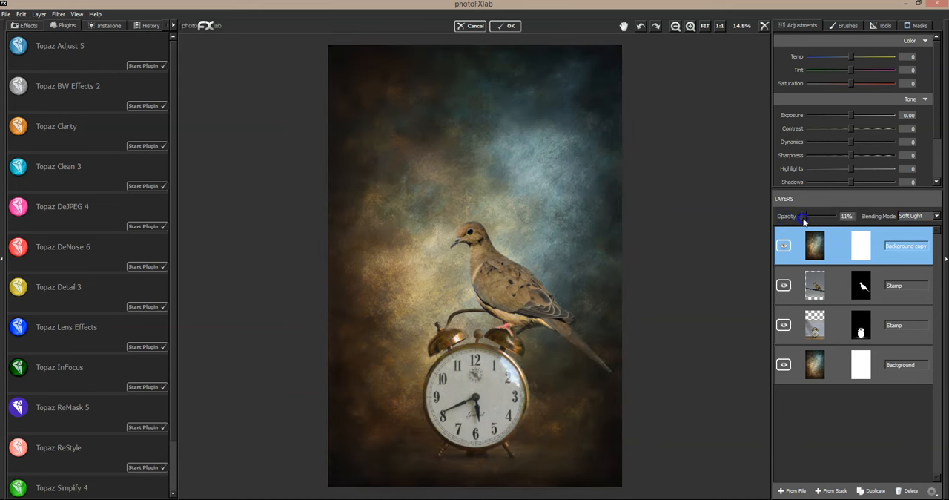
mouse_move(809, 223)
mouse_down()
mouse_move(797, 221)
mouse_move(819, 217)
mouse_up()
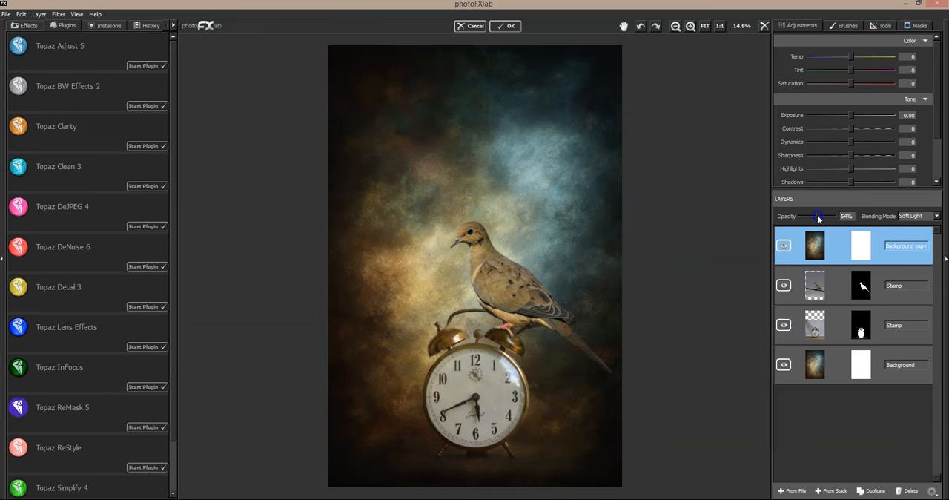
- Try the Hue blending mode on the texture copy at 100% opacity
click(934, 215)
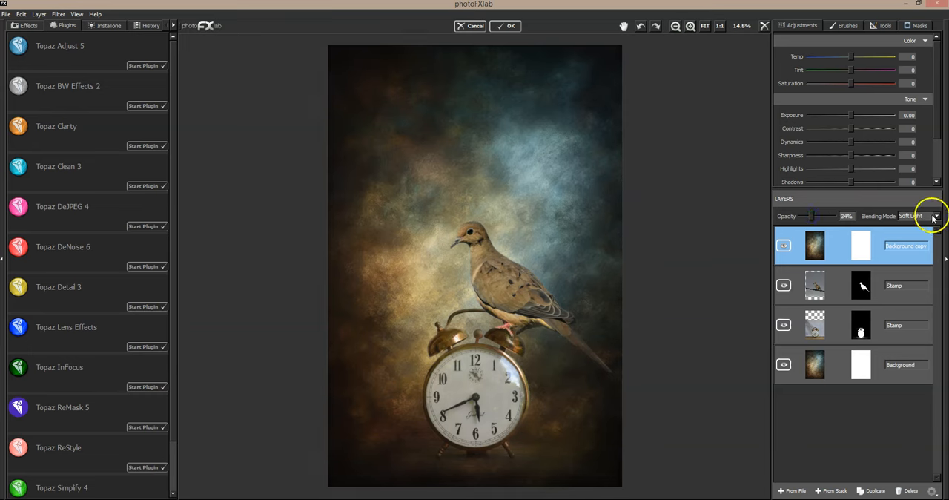
click(913, 239)
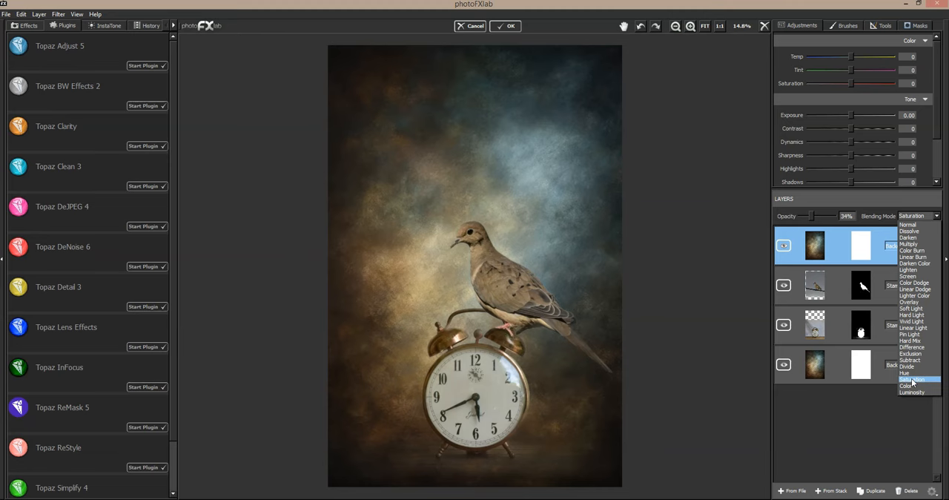
click(911, 373)
drag(811, 216, 844, 215)
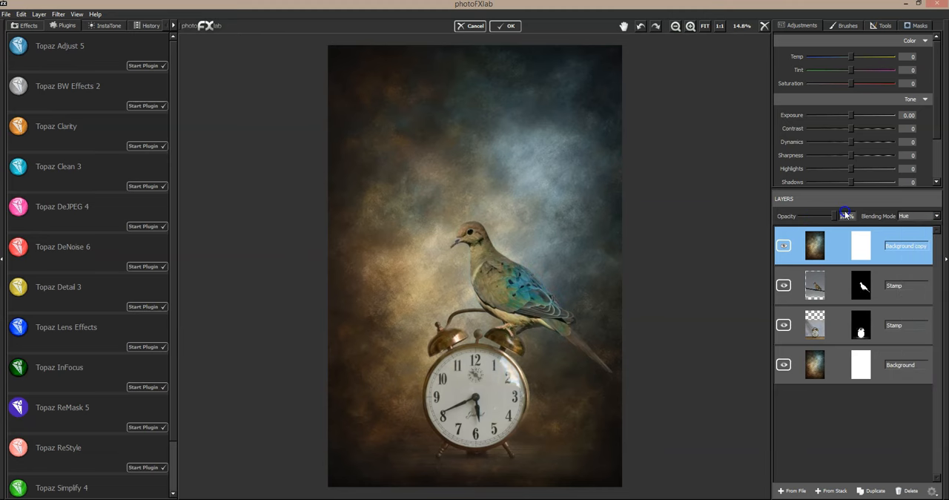
- Try the Screen blending mode on the texture copy and reduce its opacity to 49%
click(912, 216)
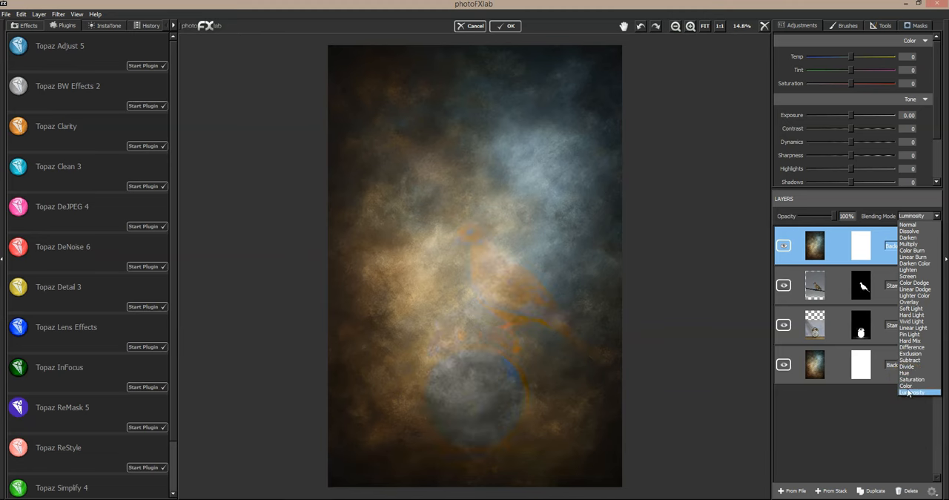
click(912, 315)
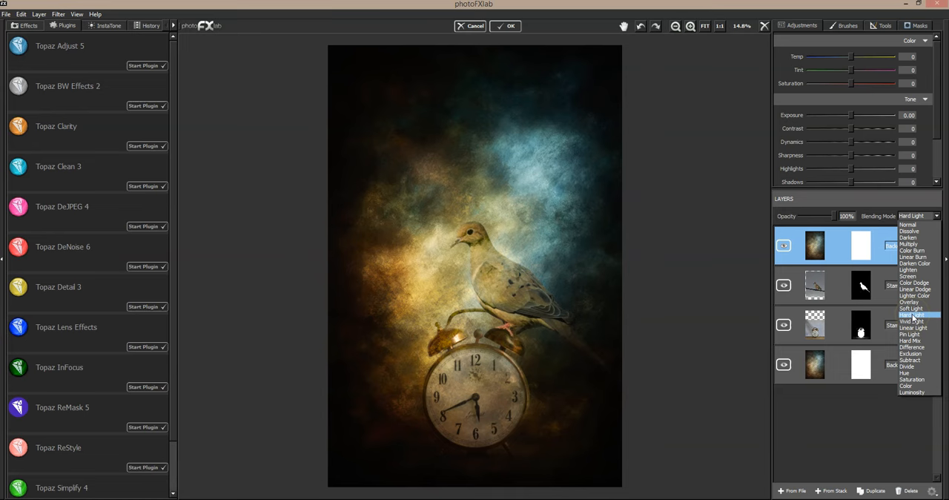
click(909, 276)
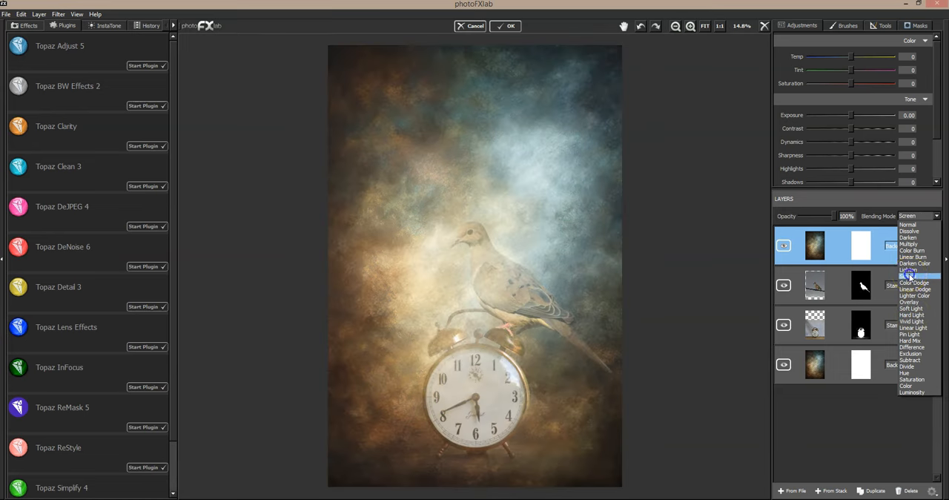
mouse_move(830, 216)
mouse_down()
mouse_move(771, 219)
mouse_move(825, 212)
mouse_move(803, 215)
mouse_move(816, 208)
mouse_up()
- Try the Multiply blending mode on the texture copy with opacity lowered to 28%
click(912, 216)
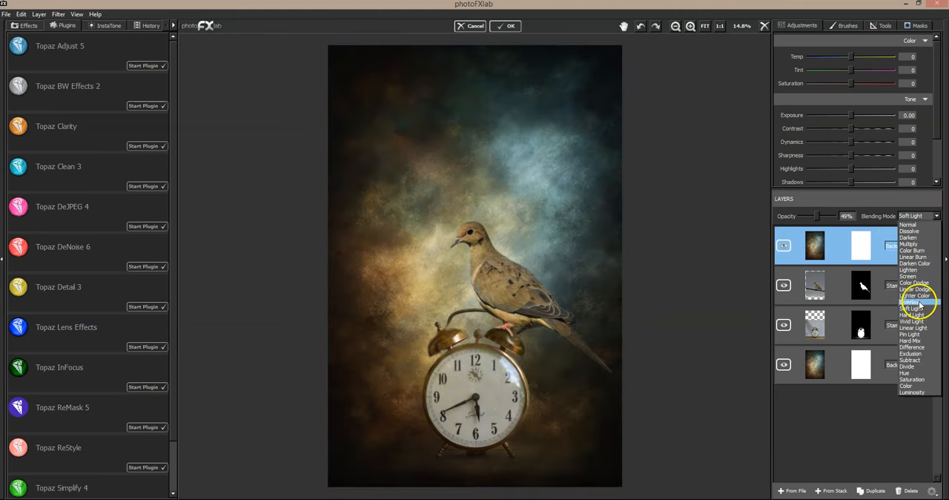
click(920, 252)
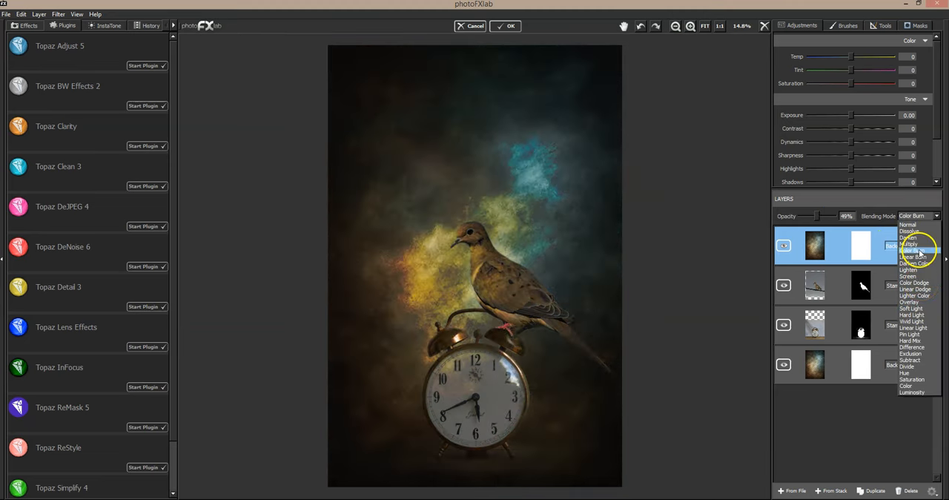
click(915, 244)
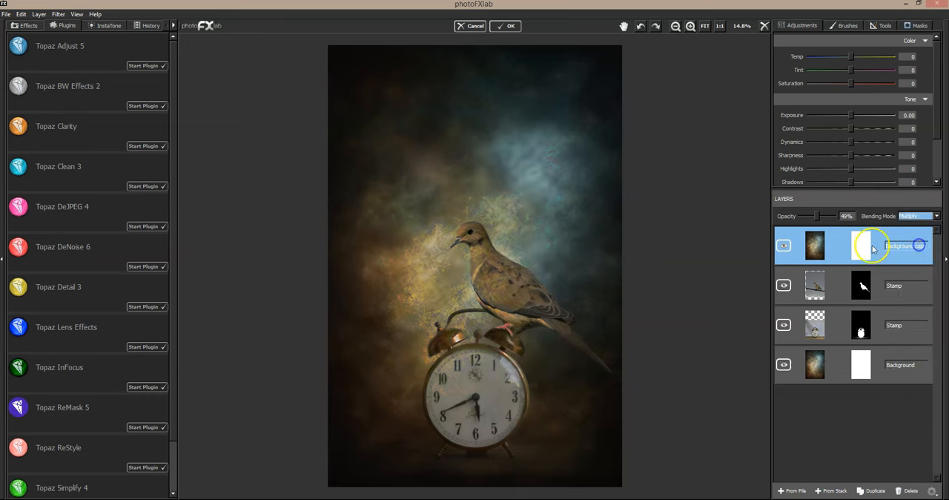
drag(818, 218, 811, 216)
- Try a second duplicate of the texture copy in Soft Light at 58% opacity, and delete that duplicate
click(876, 491)
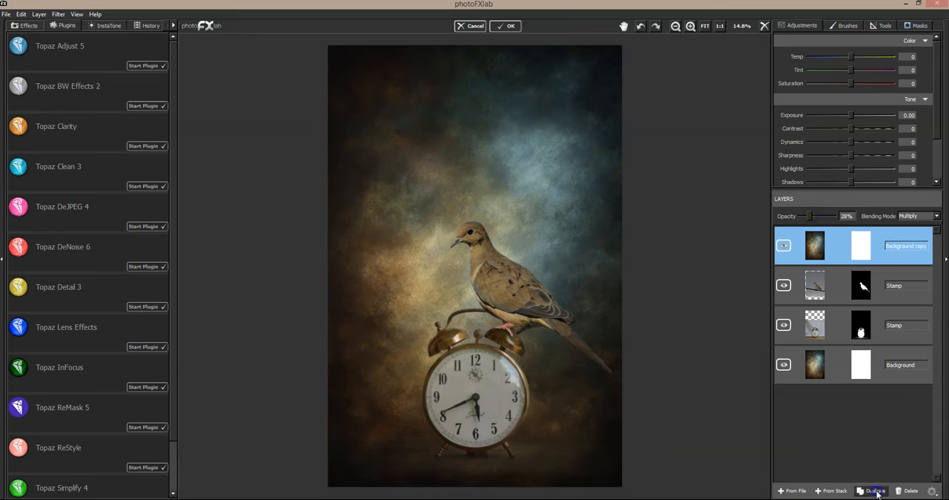
click(926, 215)
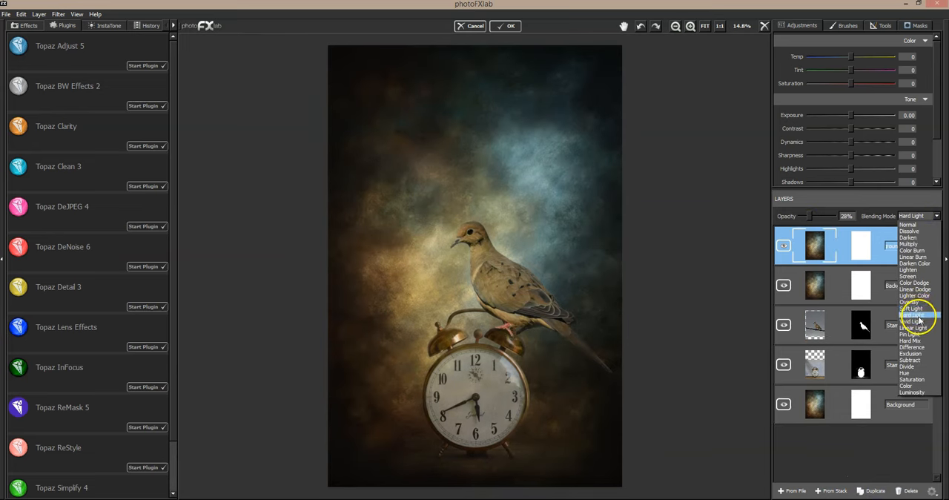
click(912, 308)
drag(808, 216, 820, 214)
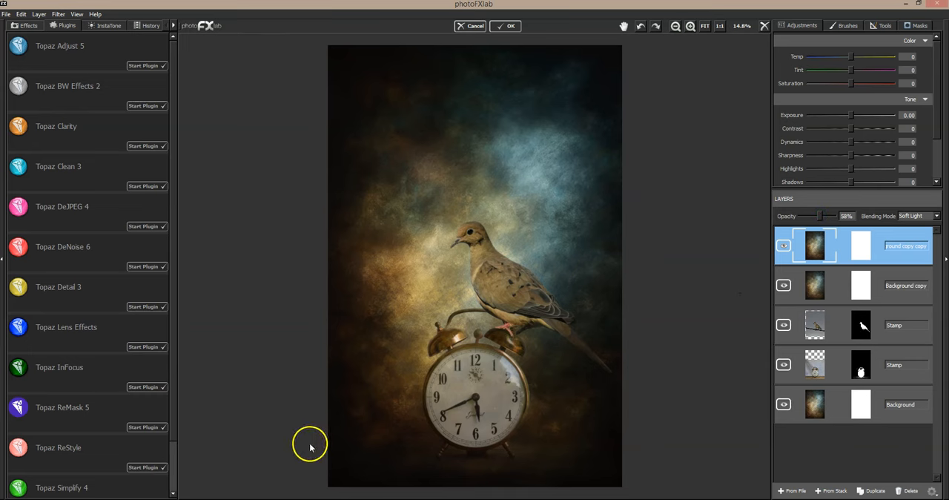
click(917, 492)
- Set the texture copy's blending mode to Soft Light and compare the composite with that layer hidden and shown
click(911, 216)
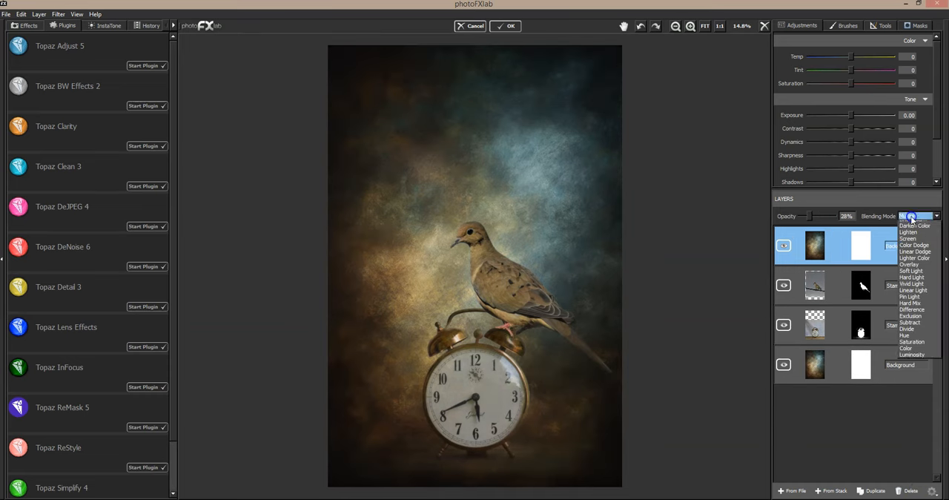
click(914, 312)
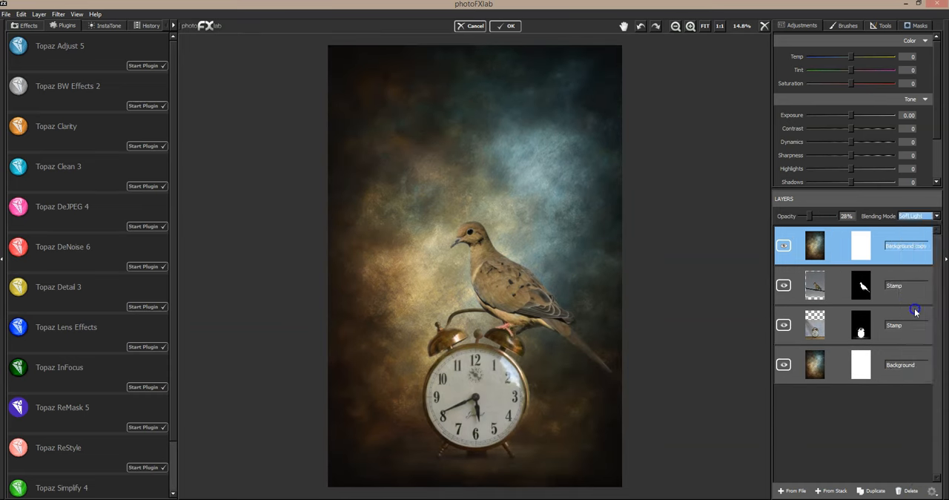
click(783, 245)
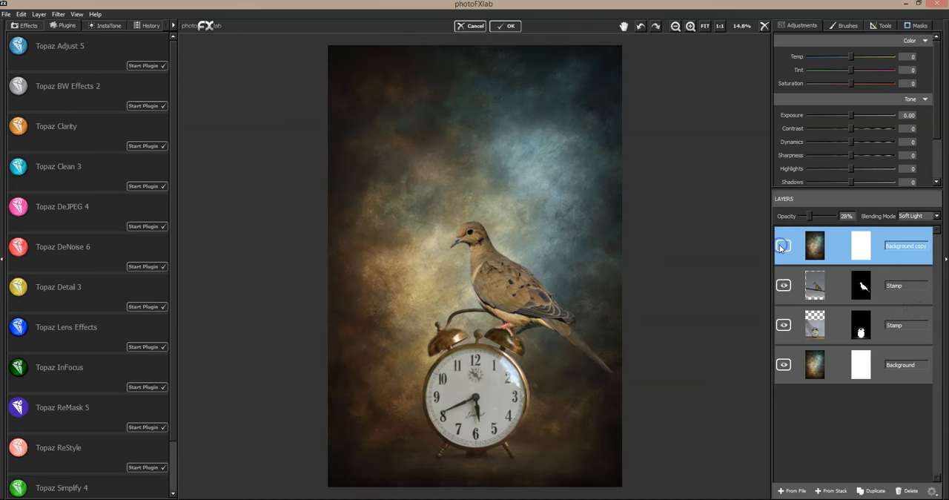
click(782, 246)
click(782, 246)
click(782, 246)
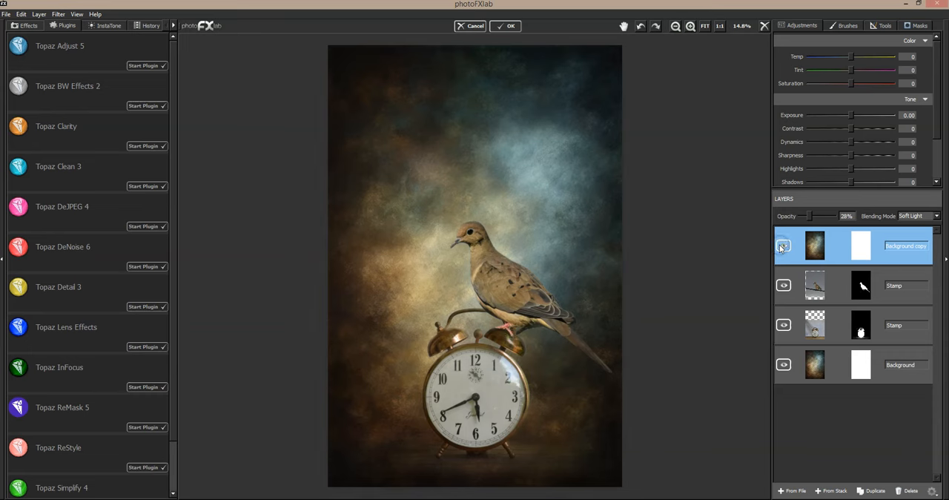
click(782, 246)
click(782, 246)
- Lower the texture copy's opacity to 21% and compare the composite with and without it
drag(809, 215, 809, 218)
click(784, 250)
click(785, 249)
click(784, 249)
click(785, 249)
click(784, 249)
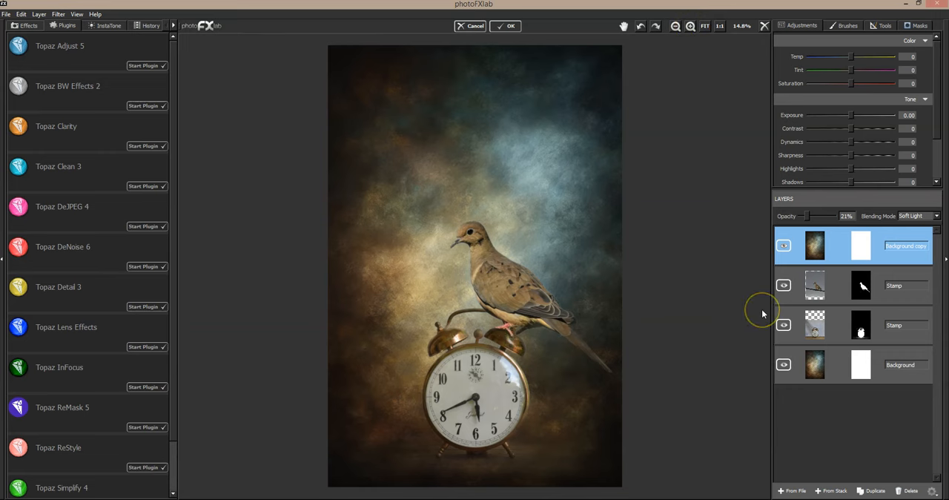
- Create a merged layer from the whole stack on top and raise its exposure to 0.09
click(836, 492)
click(838, 491)
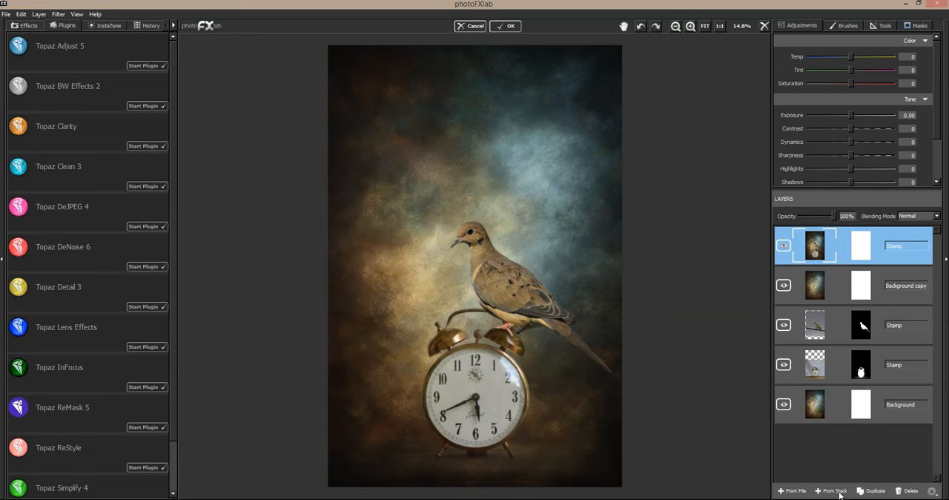
click(851, 115)
drag(851, 117, 851, 116)
- Try lower saturation, highlights and shadows on the merged layer, resetting each of them to 0
mouse_move(851, 83)
mouse_down()
mouse_move(860, 84)
mouse_move(835, 86)
mouse_up()
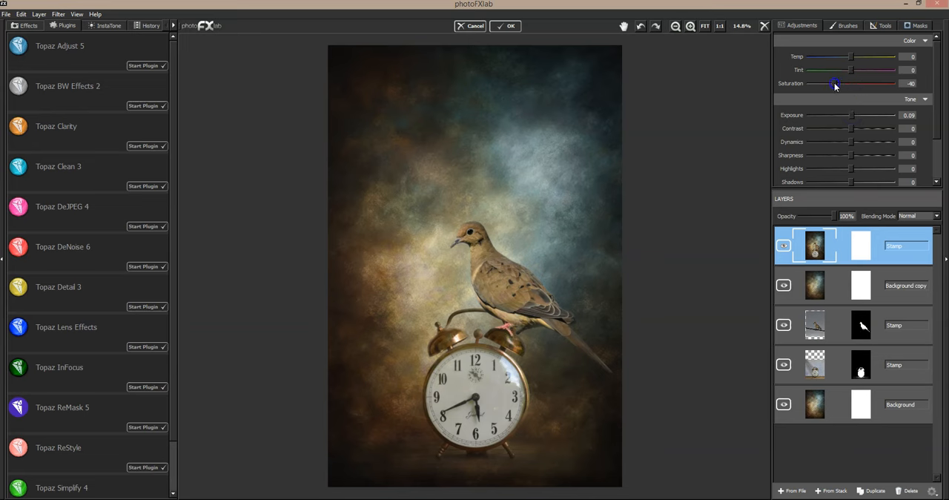
double_click(915, 83)
text(0)
drag(851, 168, 784, 176)
drag(900, 170, 937, 169)
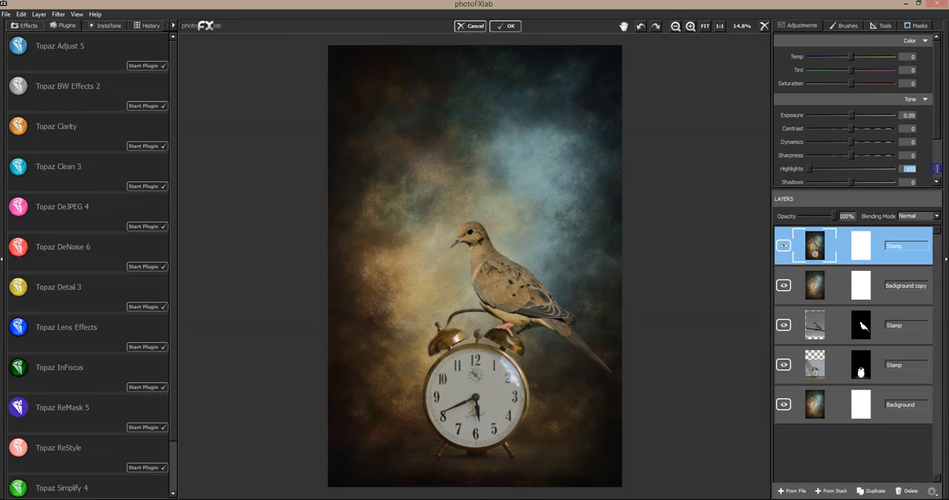
text(0)
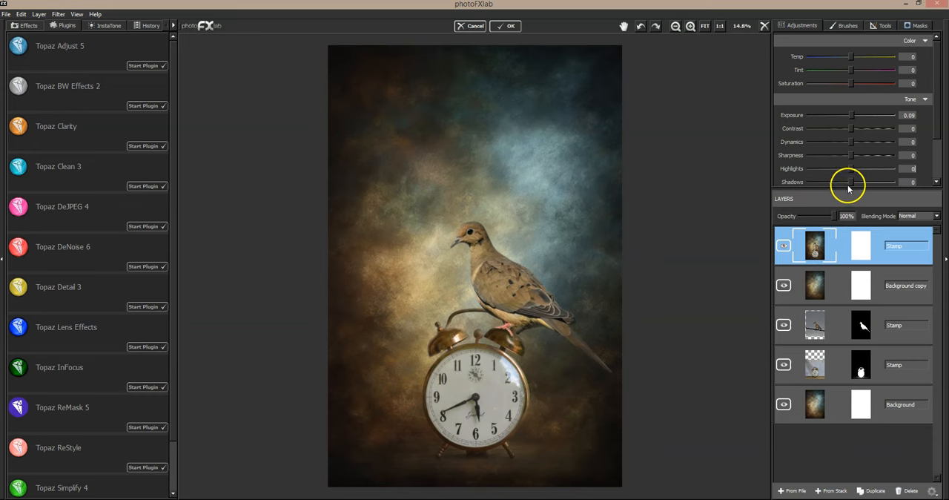
drag(850, 185, 839, 186)
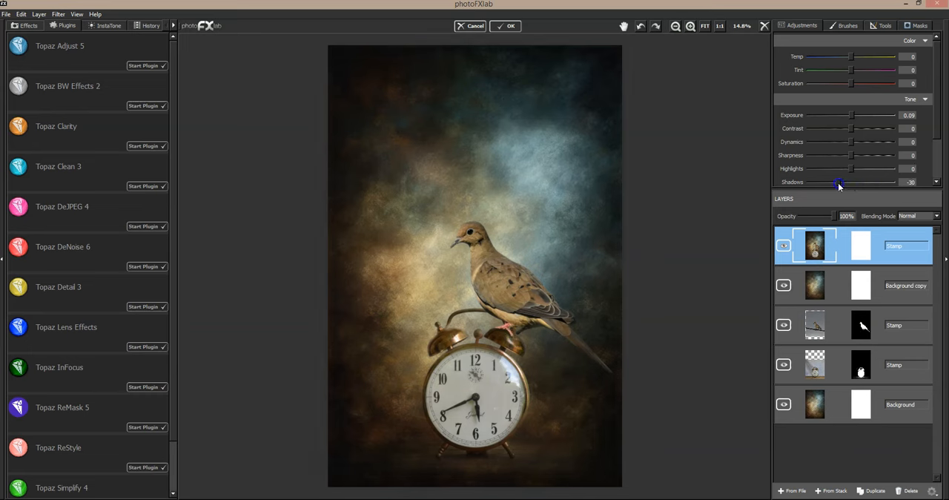
drag(897, 181, 927, 181)
text(0)
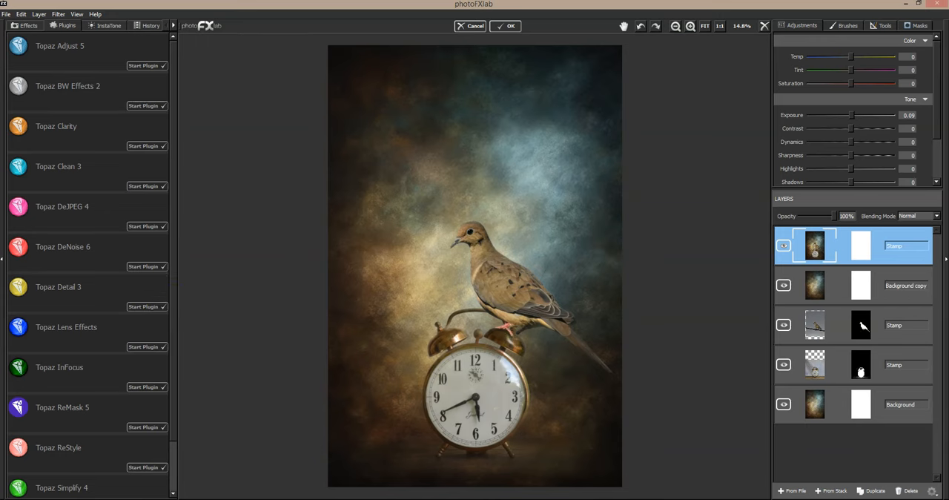
- Add the texture DT-BE-WS-55.jpg from the DT-BAROQUE ESSENCE-WINTER SILENCE folder as a new layer on top
click(791, 490)
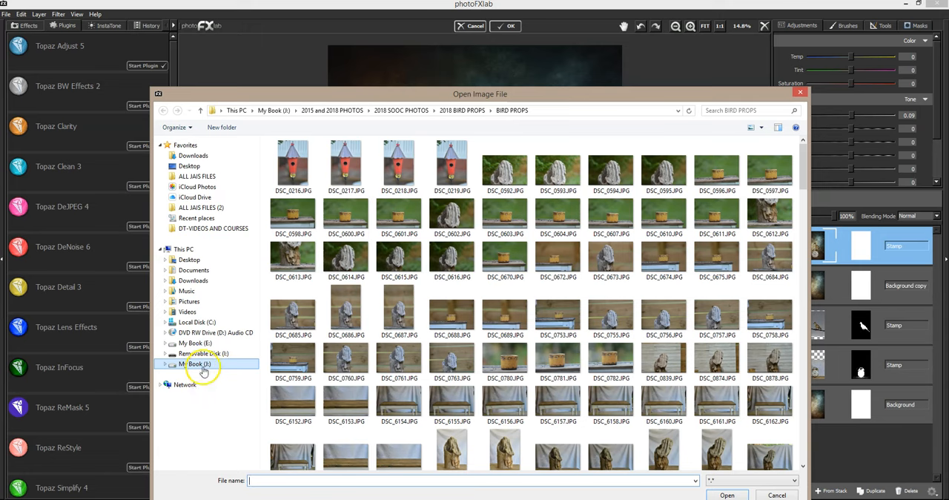
click(206, 218)
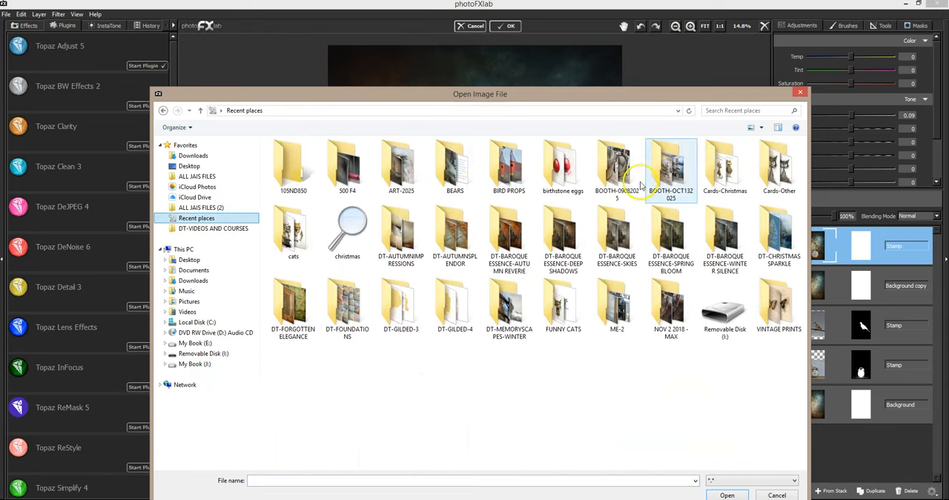
click(407, 247)
double_click(407, 246)
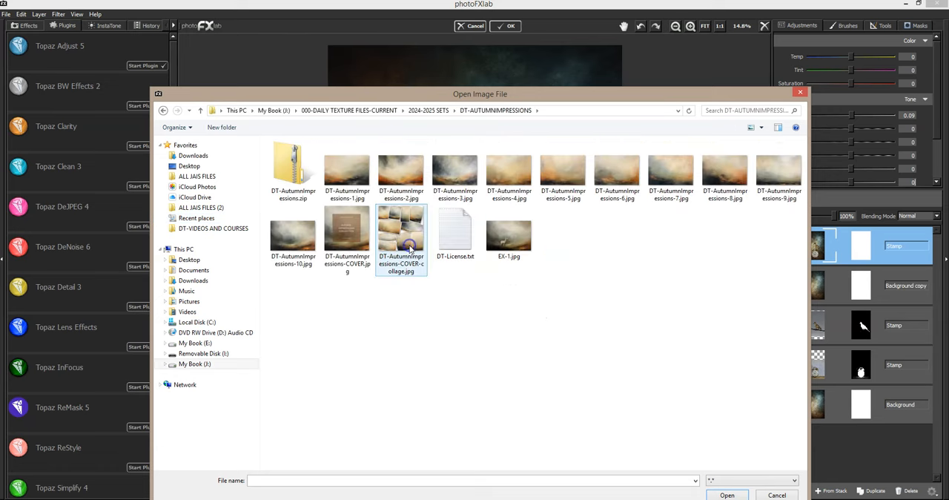
click(425, 111)
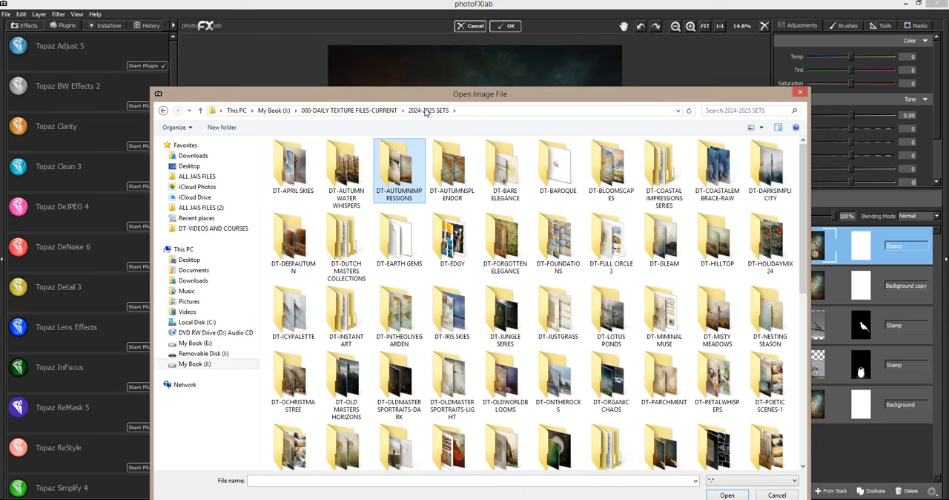
double_click(557, 182)
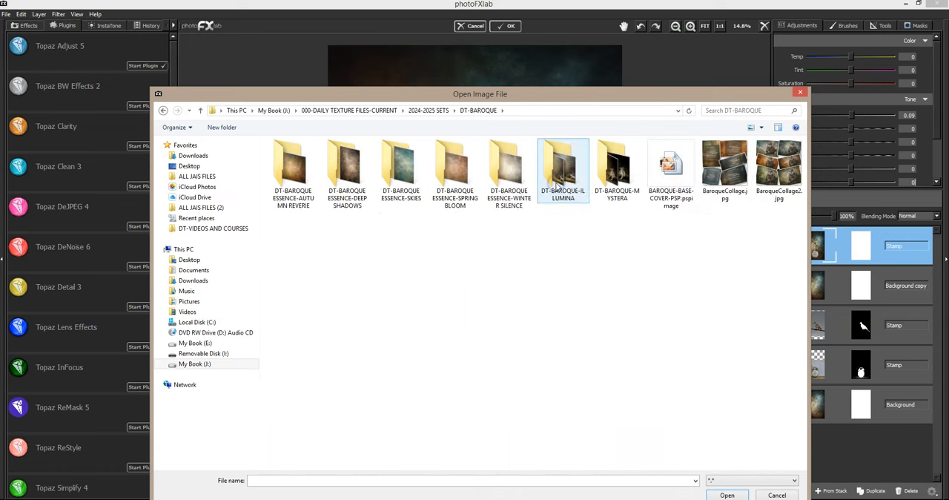
click(516, 201)
double_click(515, 200)
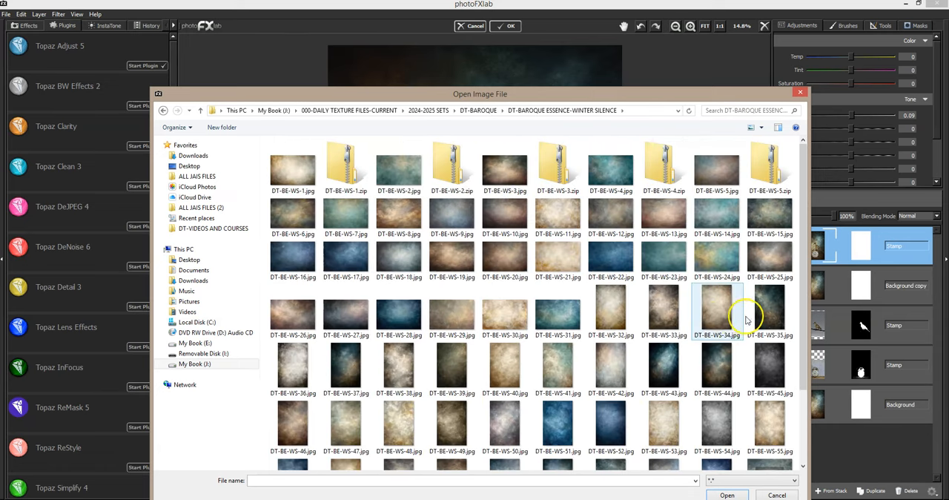
mouse_move(766, 418)
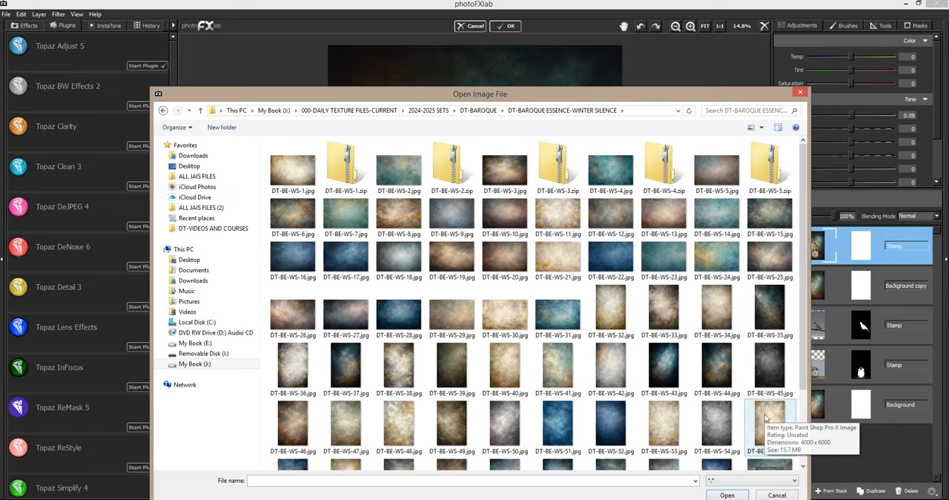
double_click(765, 418)
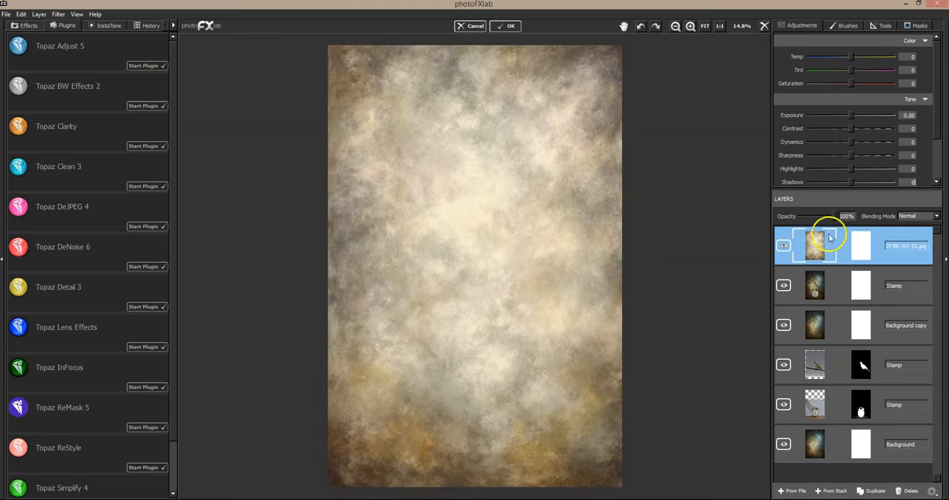
- Try Darken, Linear Light and other blending modes on the DT-BE-WS-55.jpg texture layer and settle on Soft Light
click(918, 215)
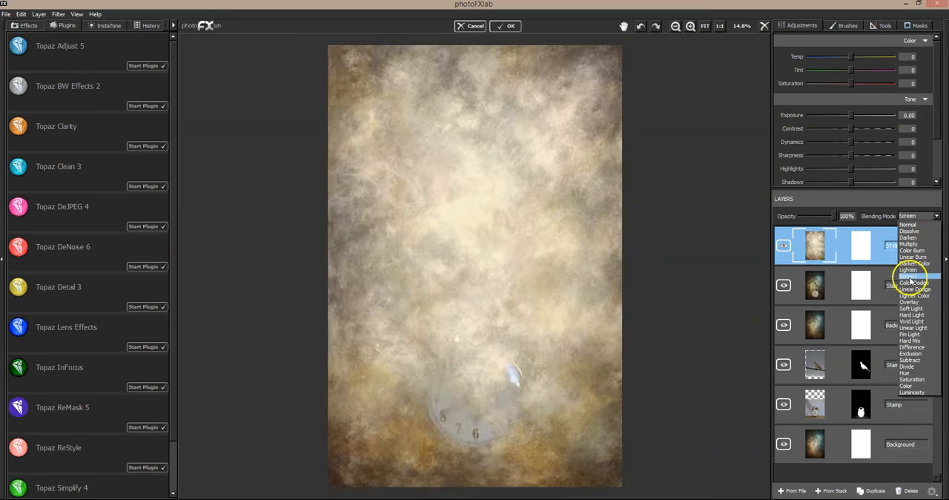
click(908, 309)
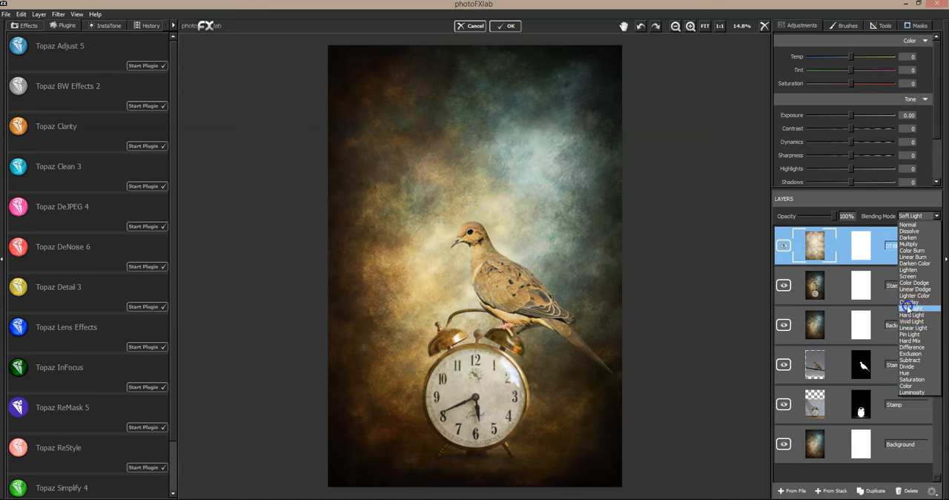
click(910, 243)
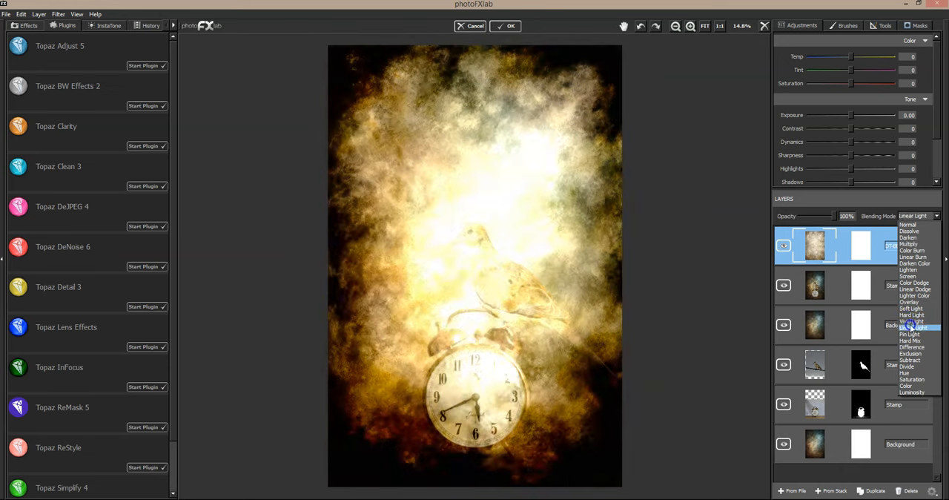
click(911, 317)
click(910, 308)
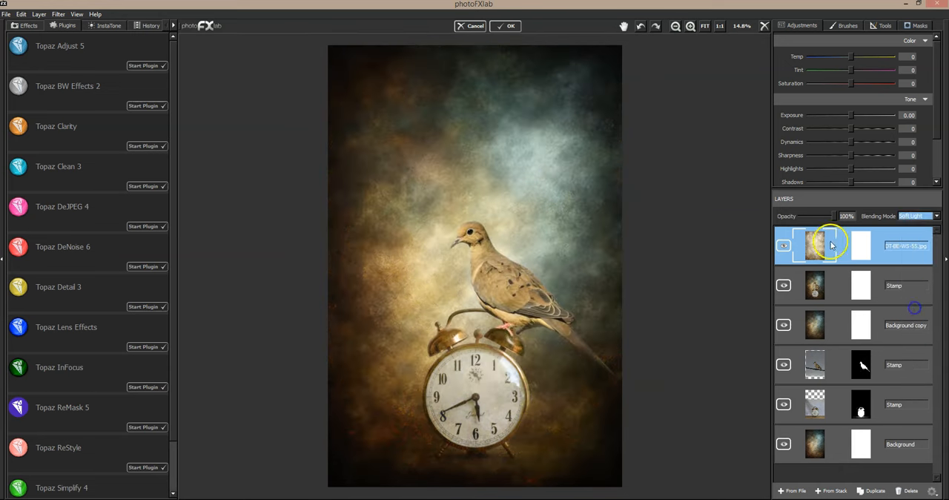
- Try lower opacities of 44% and 31% on the texture layer, then restore it to 100%
drag(836, 215, 816, 215)
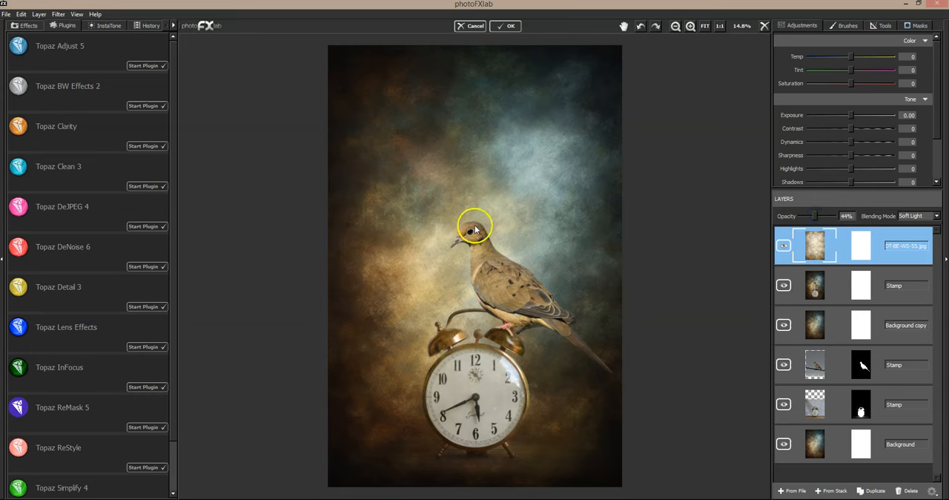
drag(810, 223, 802, 219)
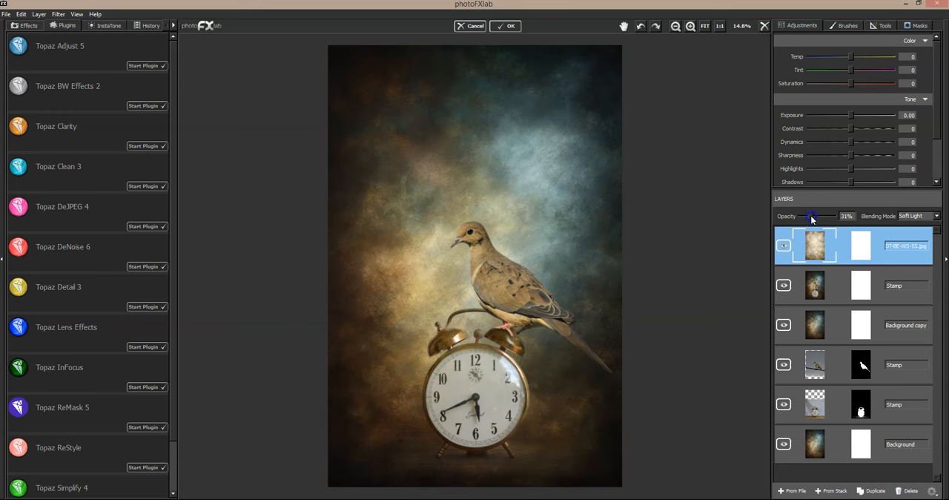
drag(810, 215, 850, 216)
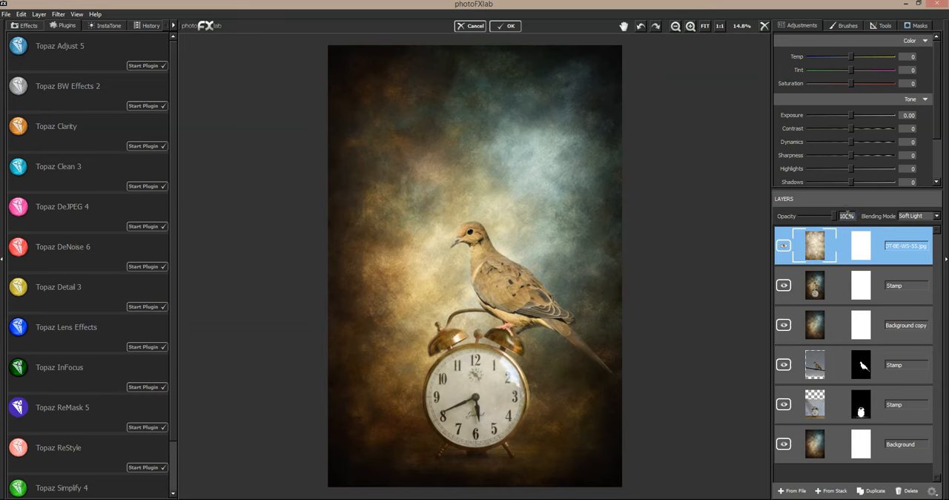
- Invert the texture layer's mask to black and set the mask brush to value 255, size 0.92 and flow 0.24
click(915, 26)
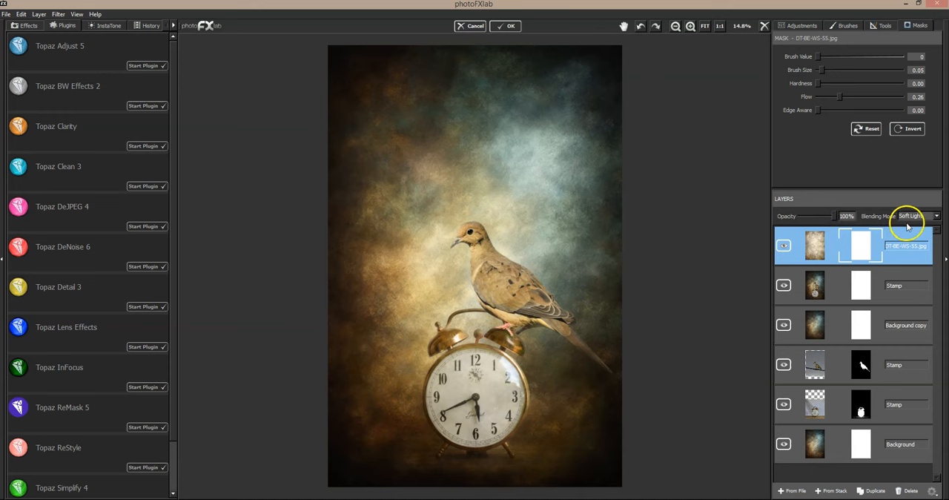
click(912, 130)
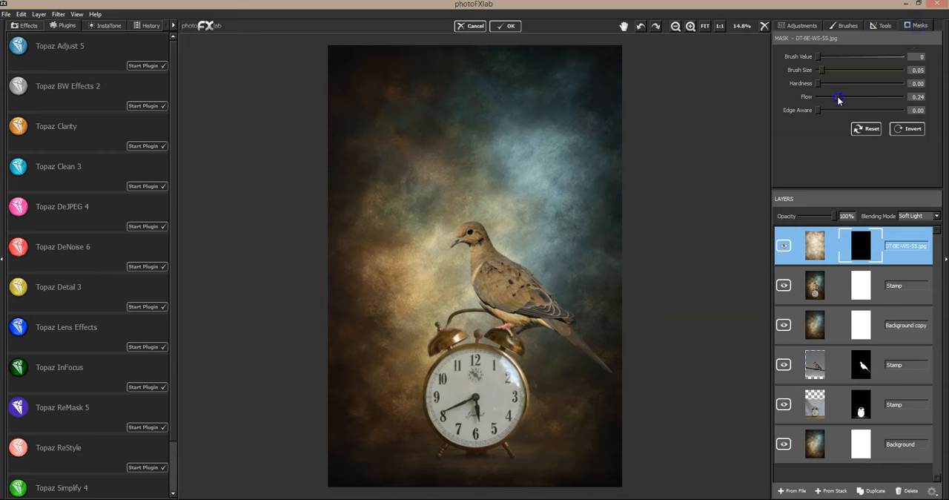
mouse_move(819, 69)
mouse_down()
mouse_move(866, 72)
mouse_move(816, 57)
mouse_move(911, 64)
mouse_up()
drag(867, 71, 897, 72)
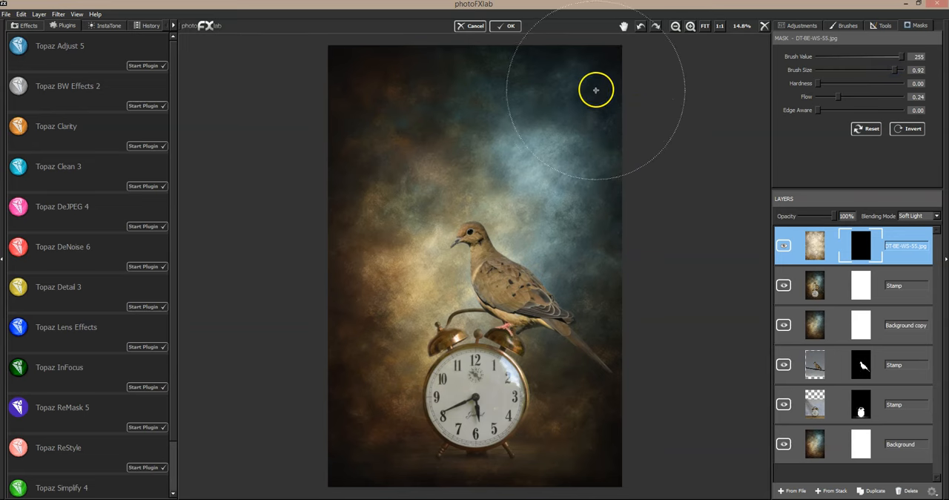
- Paint the texture back in on the mask along the diagonal light band behind the dove and around its back
click(565, 125)
mouse_move(566, 124)
mouse_down()
mouse_move(449, 259)
mouse_move(445, 252)
mouse_up()
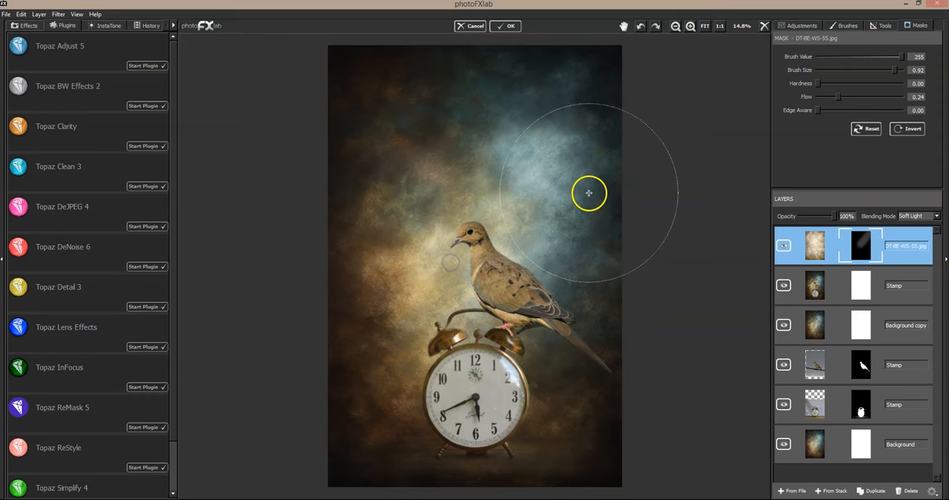
drag(568, 168, 494, 265)
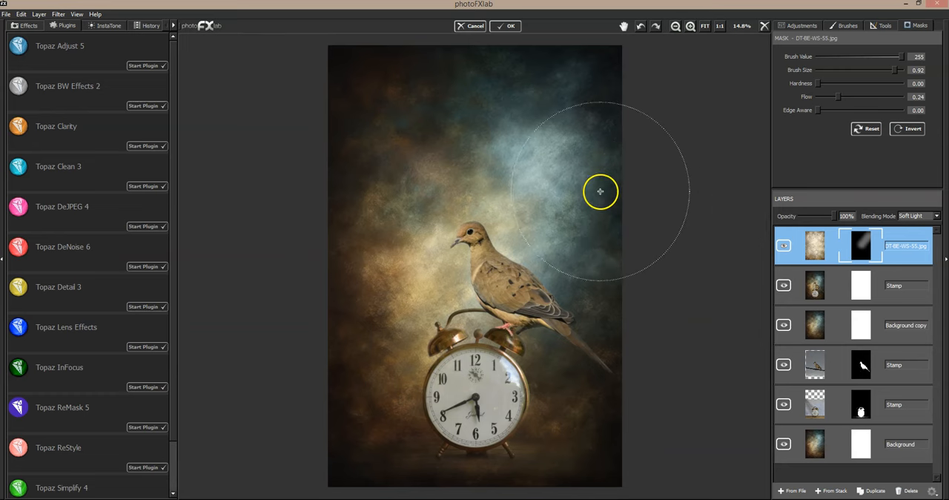
mouse_move(570, 88)
mouse_down()
mouse_move(549, 94)
mouse_move(447, 233)
mouse_up()
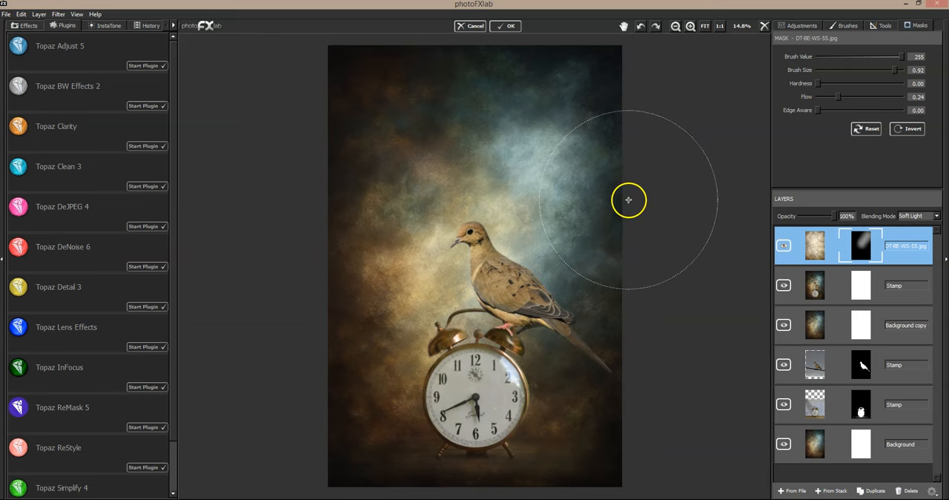
mouse_move(610, 243)
mouse_down()
mouse_move(543, 309)
mouse_move(555, 310)
mouse_up()
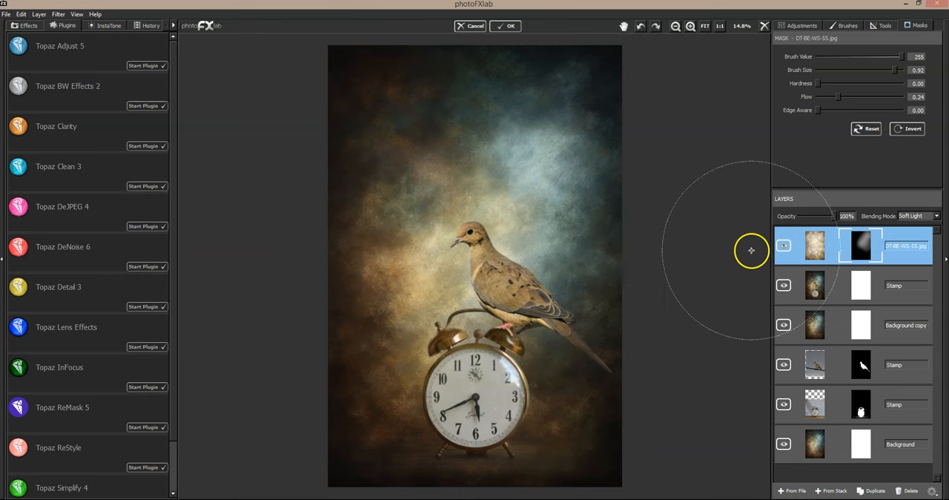
- Compare the composite with and without the masked texture layer, both in full view and at 33.3% zoom around the dove
click(785, 248)
click(785, 245)
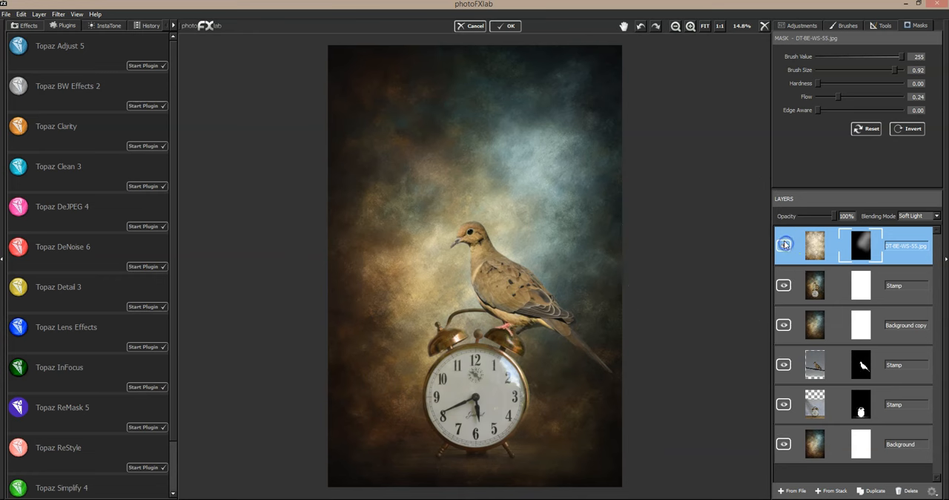
click(784, 245)
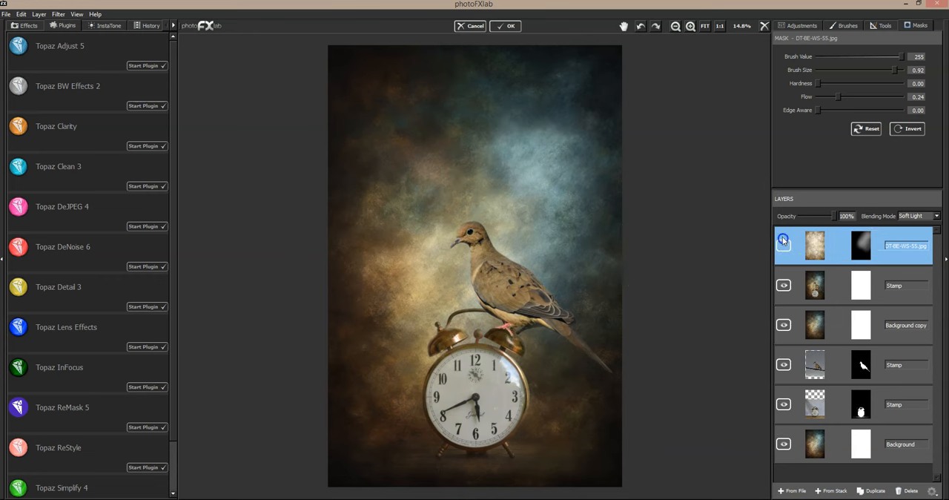
click(784, 245)
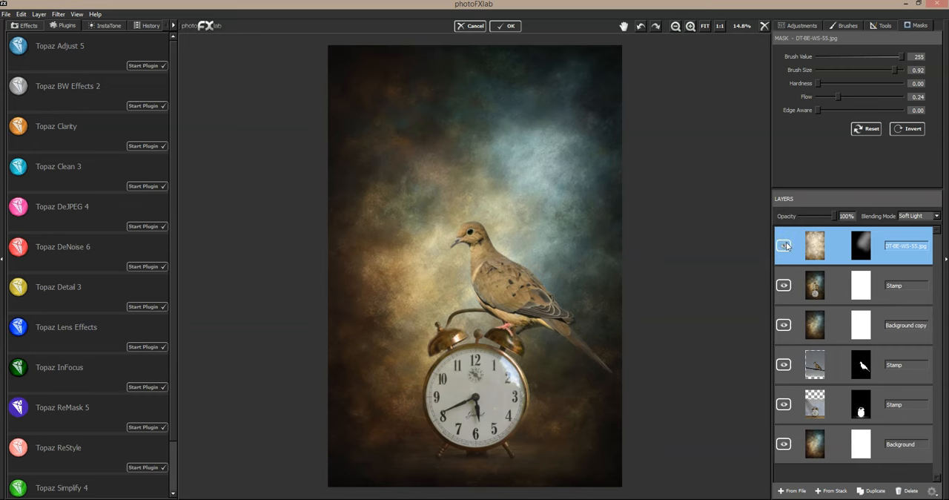
click(785, 246)
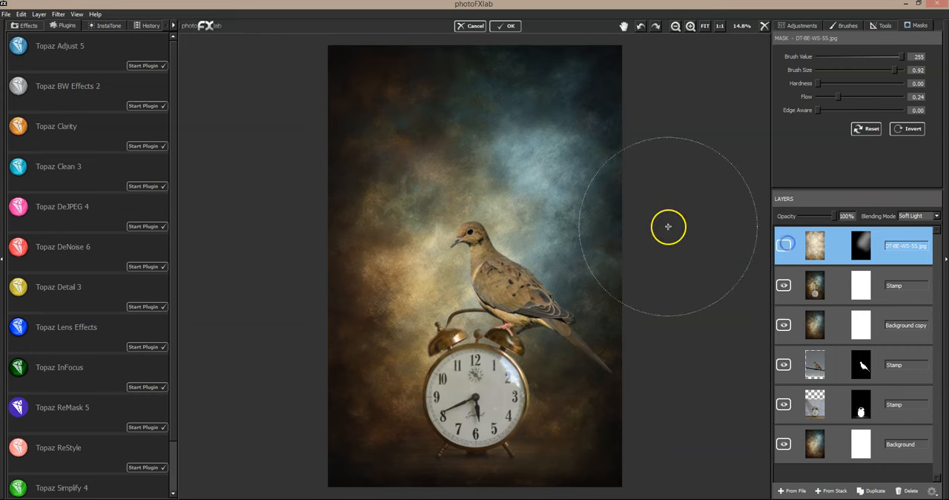
click(691, 26)
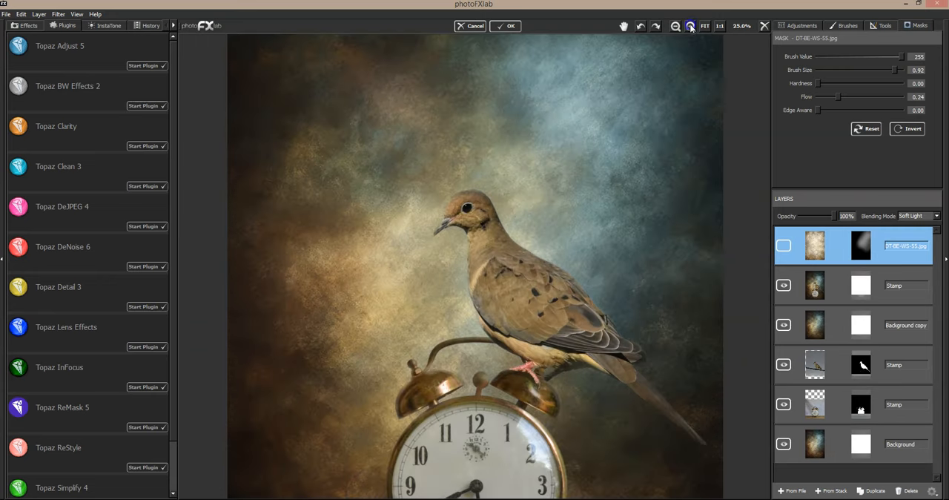
click(690, 26)
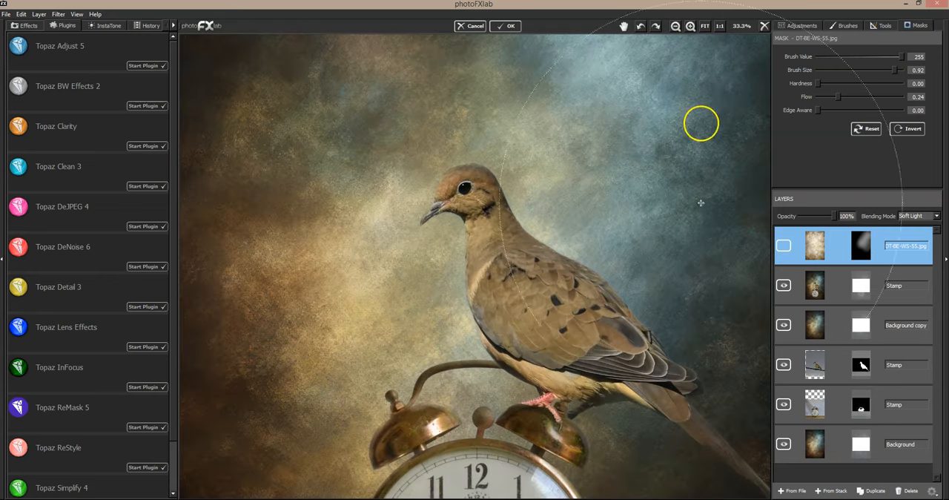
click(784, 246)
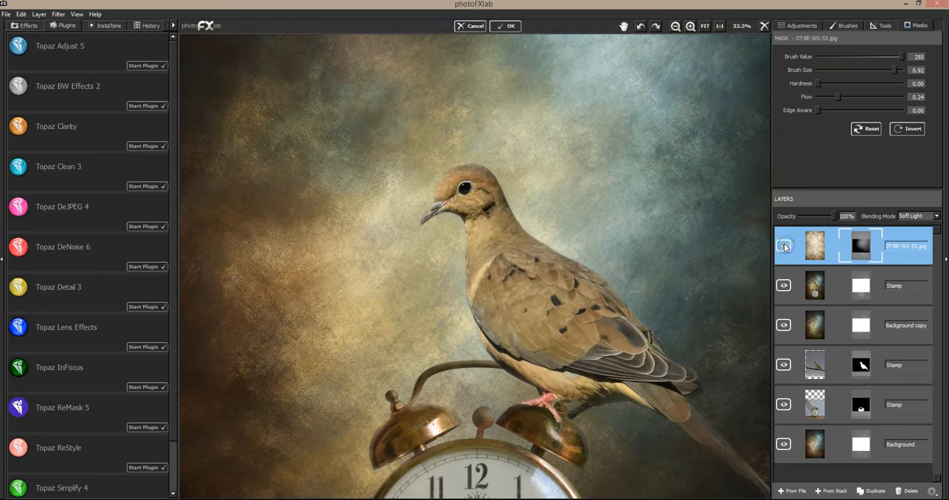
click(783, 247)
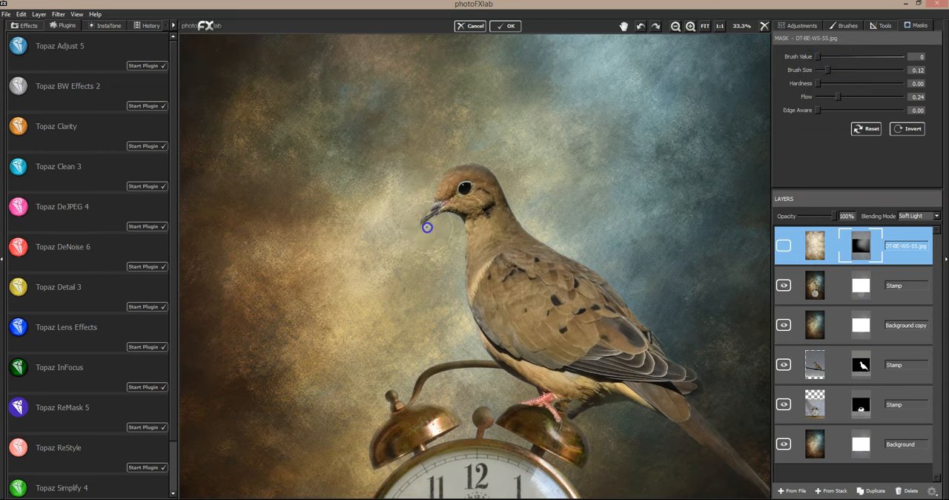
- Mask the texture off the dove's beak, throat and chest edge using brush value 0, size 0.05 and flow 1.00
click(840, 96)
drag(895, 103, 902, 97)
drag(828, 69, 821, 70)
click(783, 246)
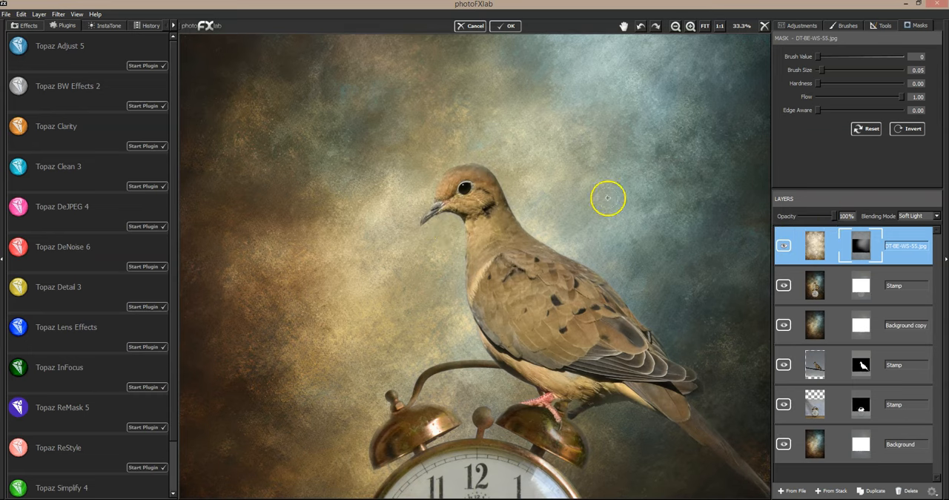
mouse_move(427, 224)
mouse_down()
mouse_move(452, 215)
mouse_move(421, 231)
mouse_move(464, 217)
mouse_move(470, 301)
mouse_up()
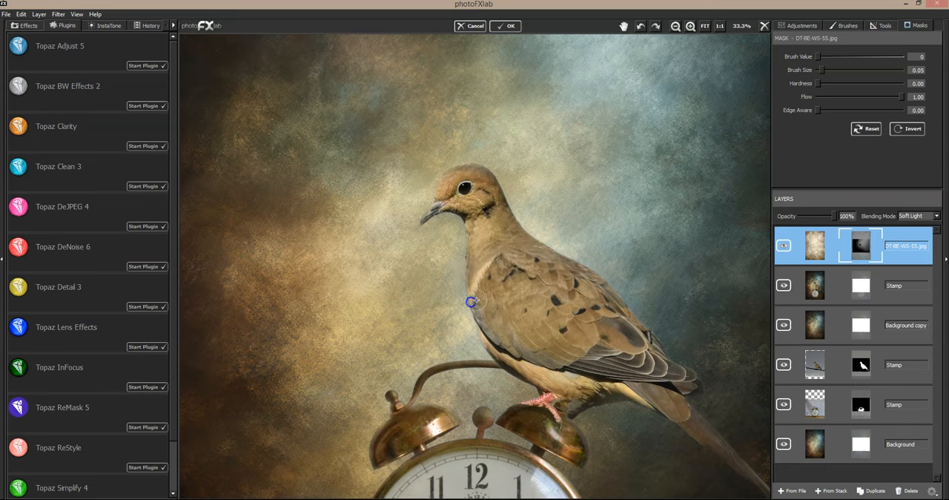
- Soften the texture in front of the dove's breast on the mask with brush size 0.21 and flow 0.30, and compare the layer on and off
drag(821, 70, 835, 70)
drag(900, 96, 843, 97)
mouse_move(443, 235)
mouse_down()
mouse_move(407, 271)
mouse_move(400, 250)
mouse_move(383, 271)
mouse_move(446, 283)
mouse_move(434, 331)
mouse_move(468, 307)
mouse_move(450, 326)
mouse_up()
drag(385, 299, 361, 302)
click(786, 245)
click(787, 246)
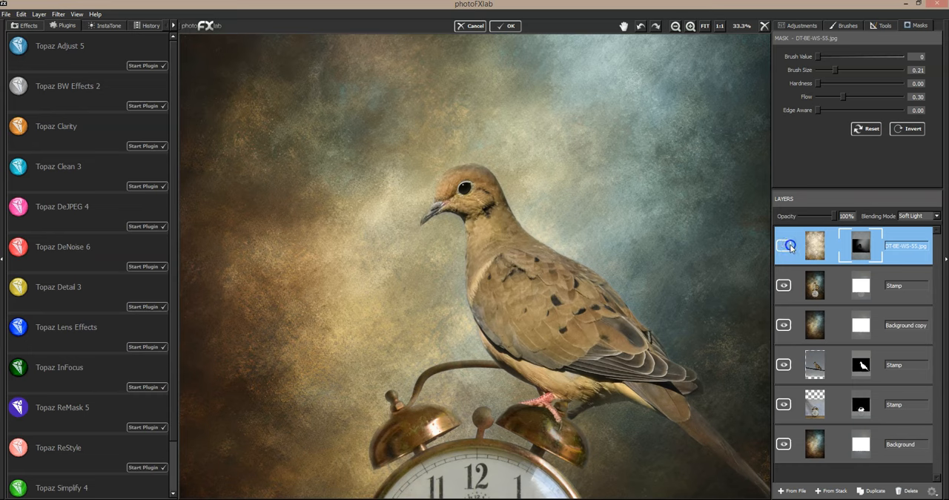
click(789, 245)
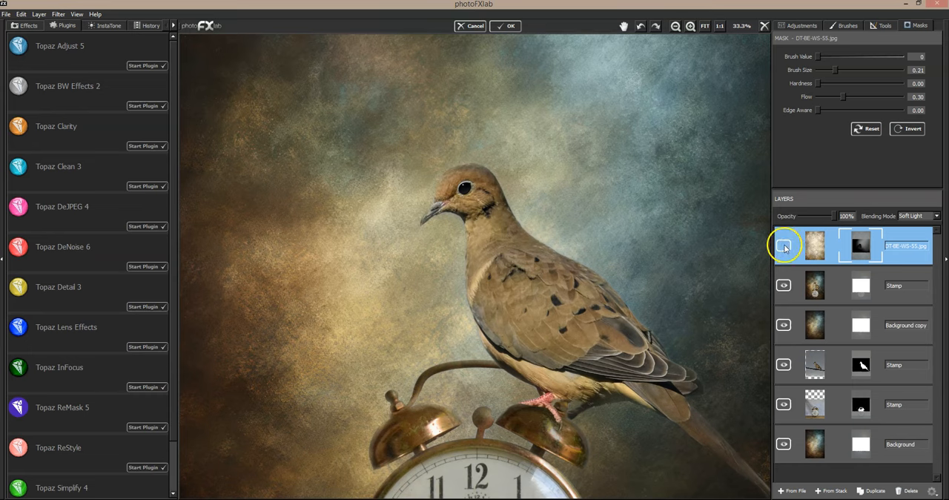
click(784, 248)
- Lower the texture layer's opacity to 47% and compare the dove area with and without it
click(815, 215)
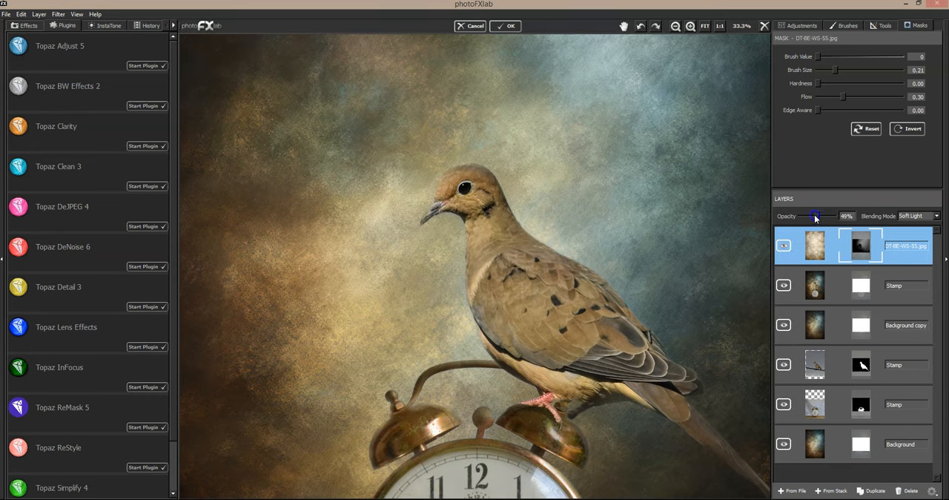
drag(818, 215, 816, 215)
click(788, 246)
click(785, 246)
click(785, 246)
click(785, 246)
- Examine the whole composite with and without the texture layer, checking its effect on the light around the dove
click(710, 28)
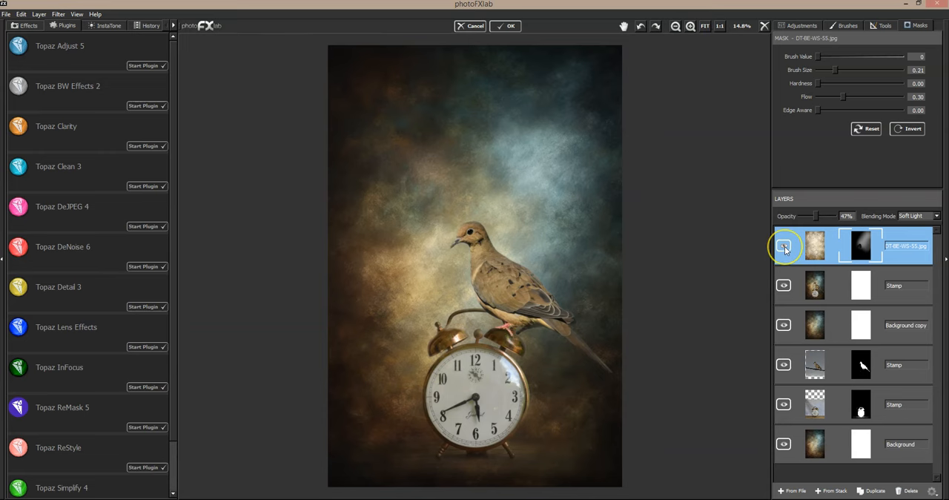
click(784, 247)
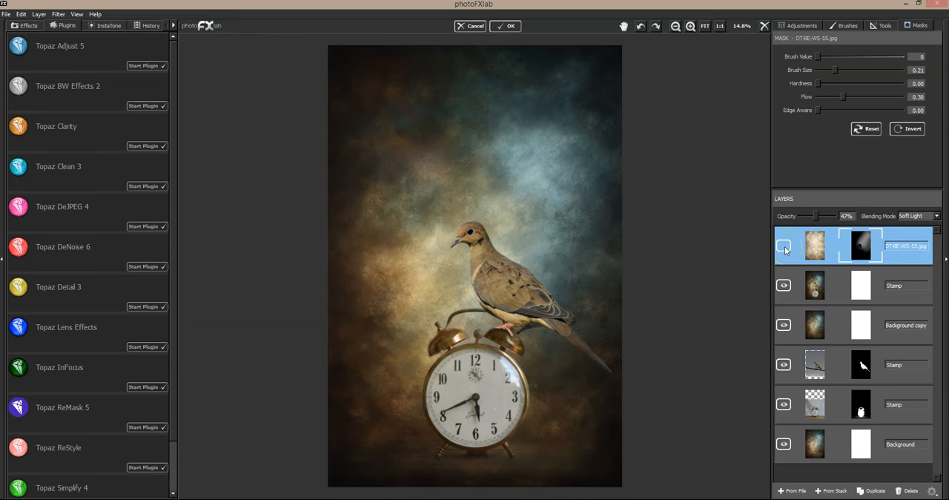
click(784, 246)
click(784, 247)
click(784, 247)
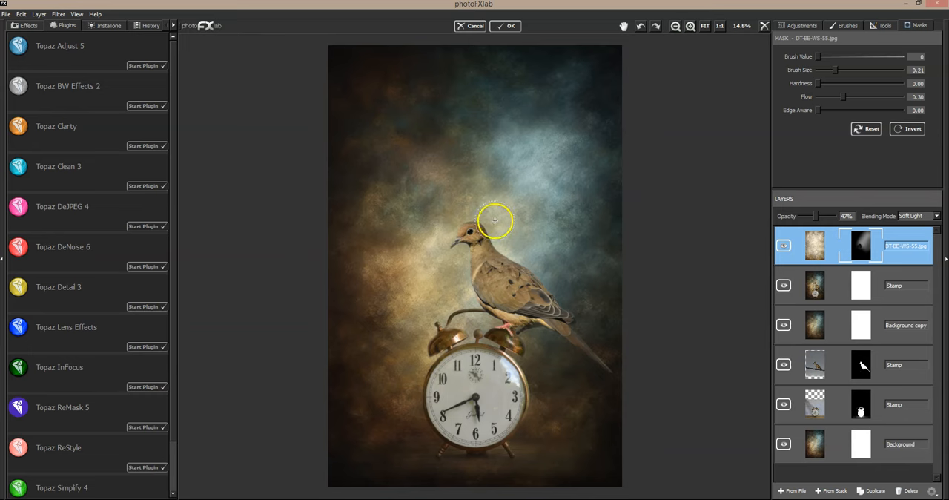
click(784, 247)
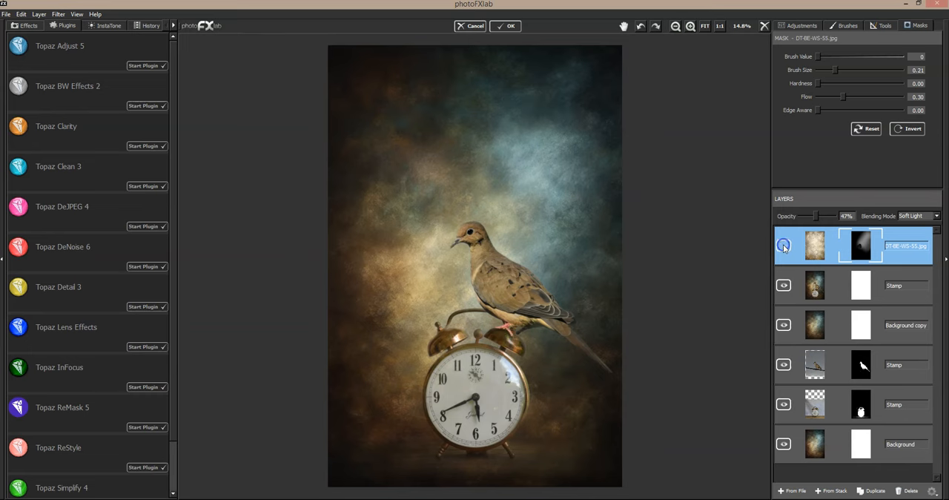
click(783, 247)
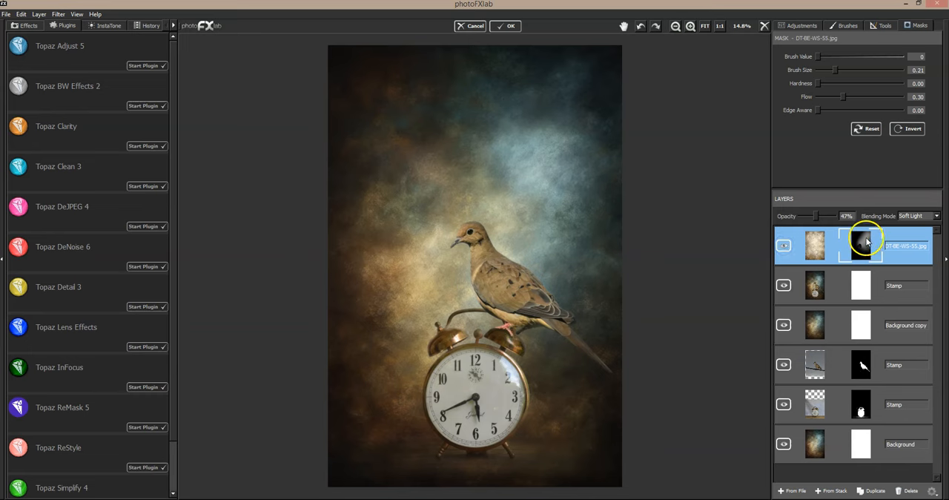
click(783, 246)
click(784, 248)
click(783, 249)
click(785, 247)
click(785, 248)
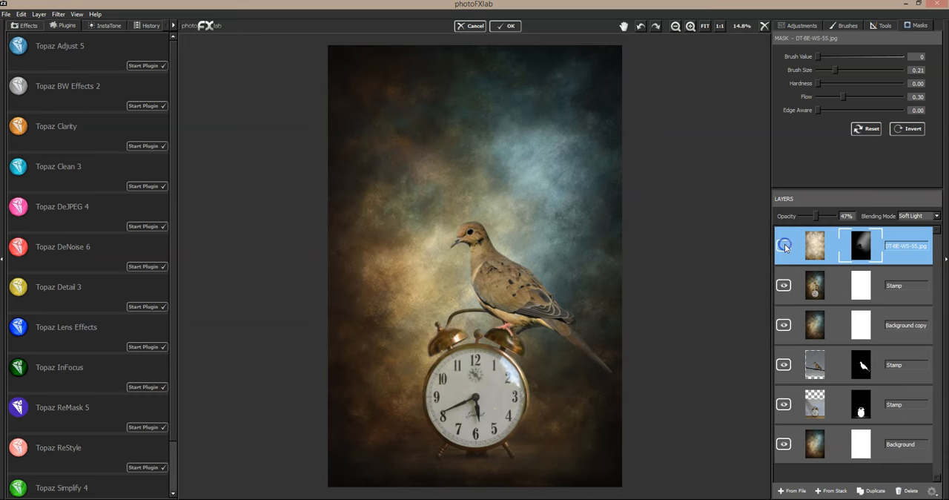
click(785, 248)
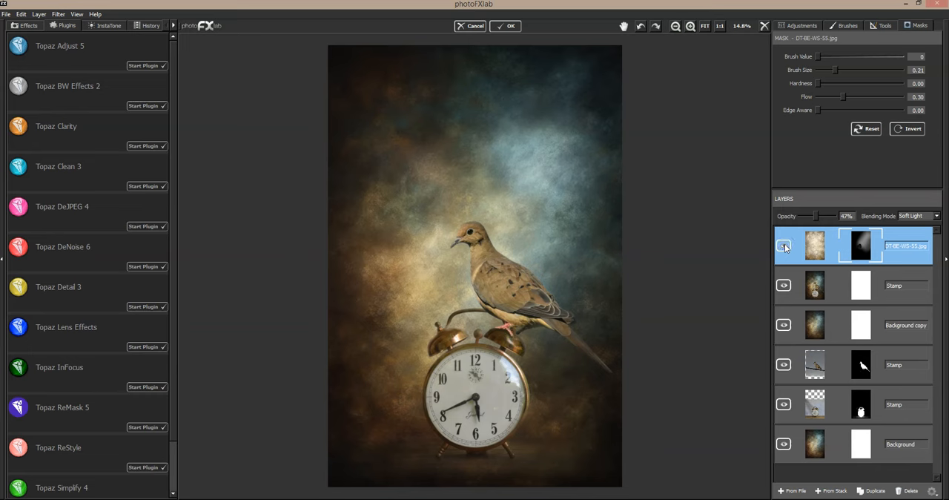
- Create another merged layer from the whole stack, including the masked texture
click(829, 491)
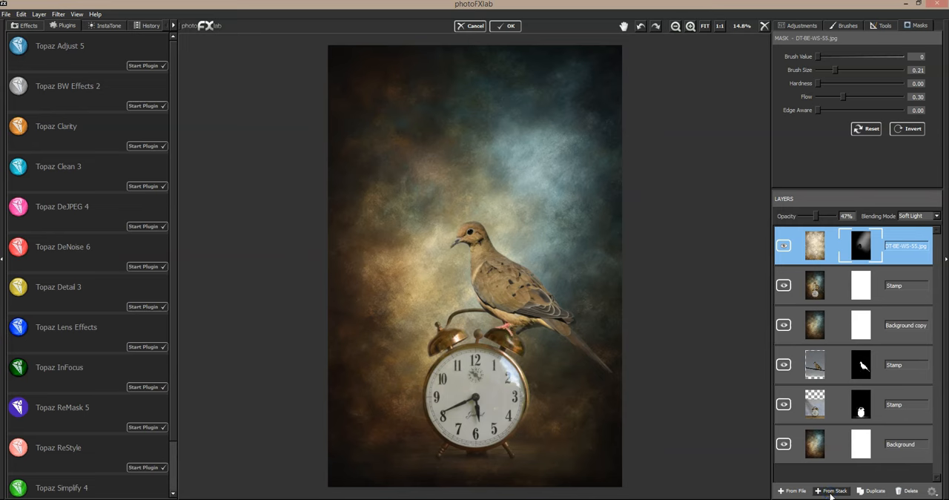
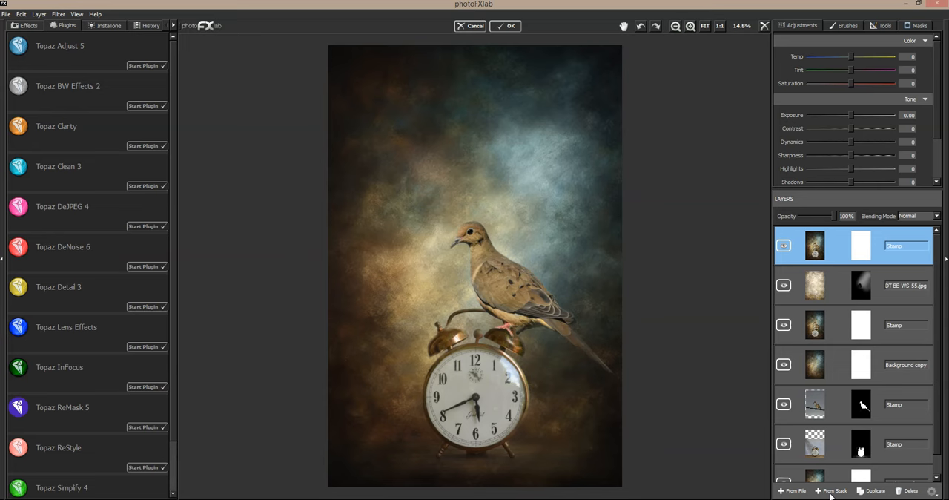
- Move the masked clock layer to the top of the layer stack and place the masked dove layer above it
click(831, 413)
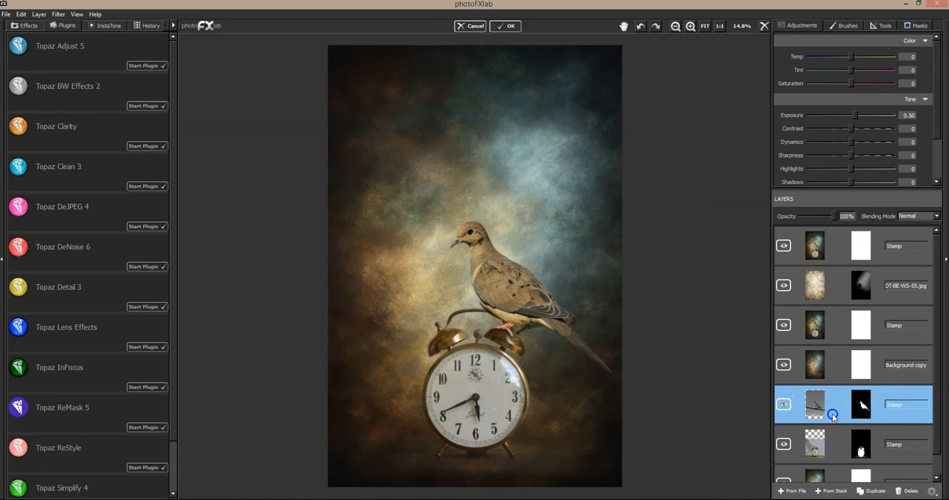
click(829, 440)
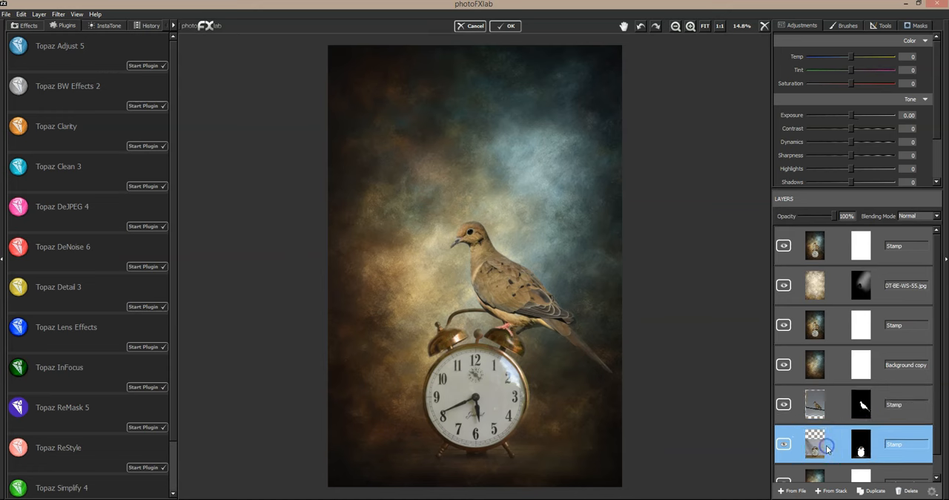
drag(829, 440, 847, 245)
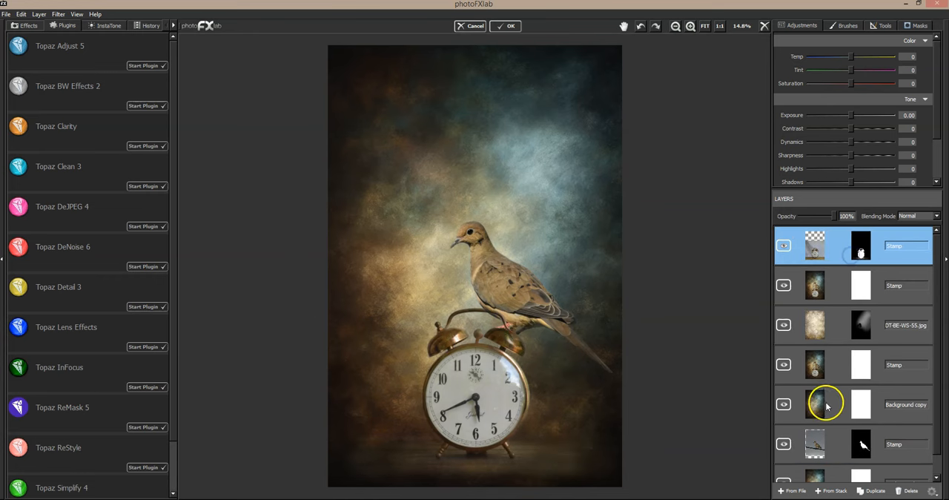
click(833, 450)
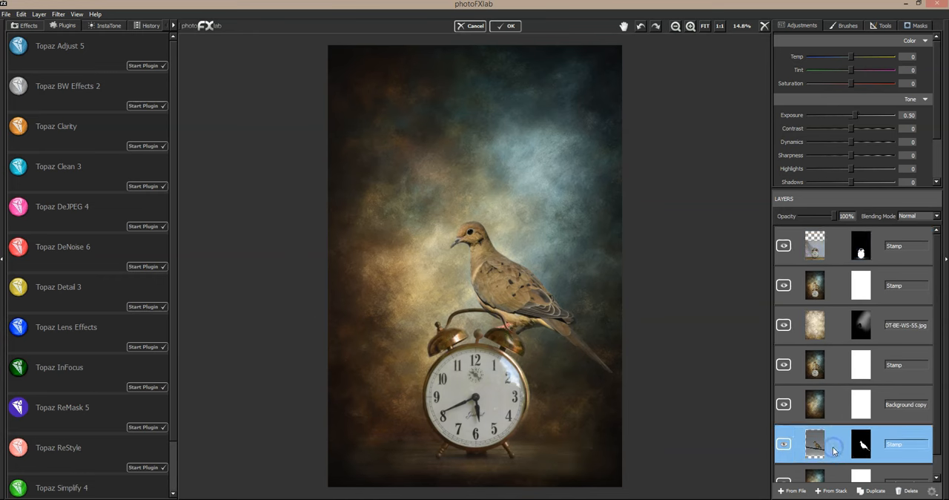
drag(833, 450, 842, 248)
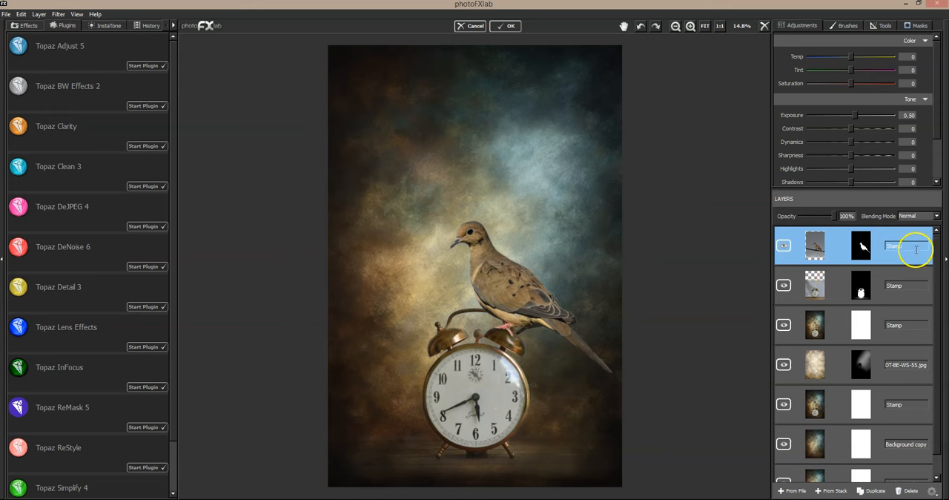
- Reset the masks of the dove and clock layers to reveal both complete original photos
click(919, 26)
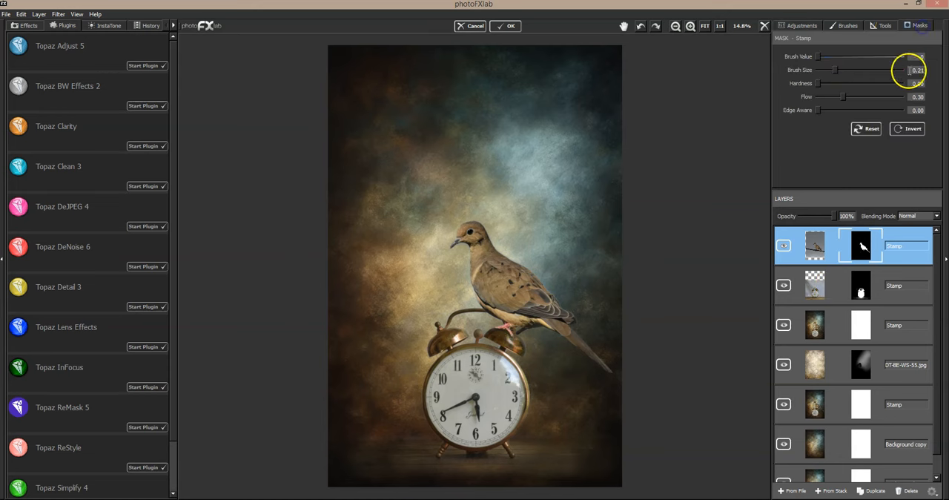
click(874, 129)
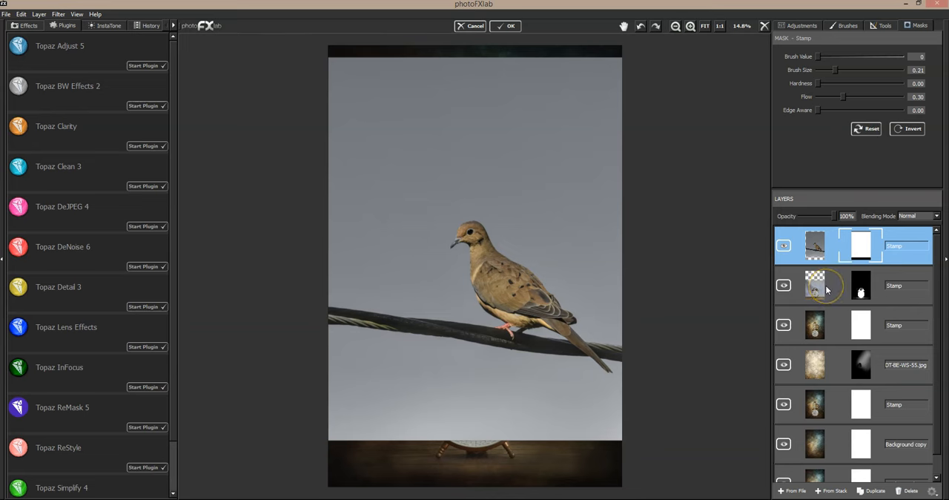
click(826, 290)
click(918, 26)
click(869, 129)
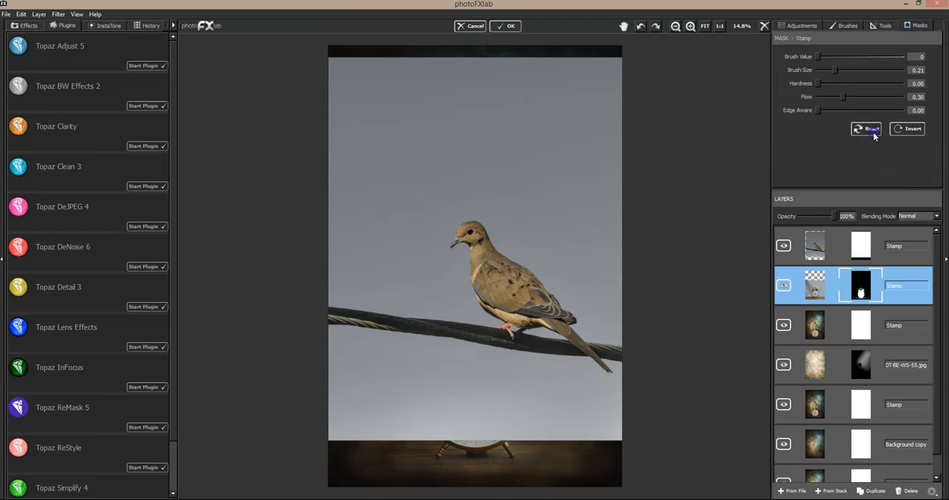
- Examine the original dove and clock photos in turn, switching the dove layer's visibility off and on
click(782, 247)
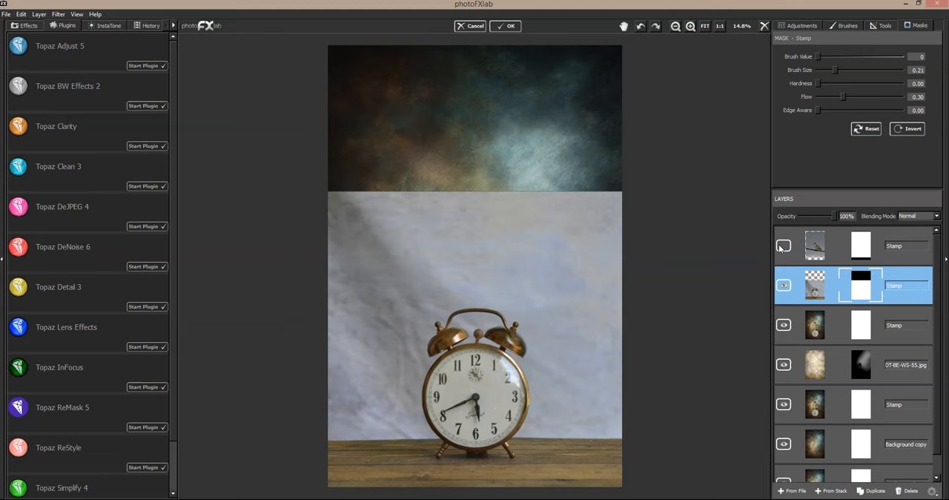
click(782, 246)
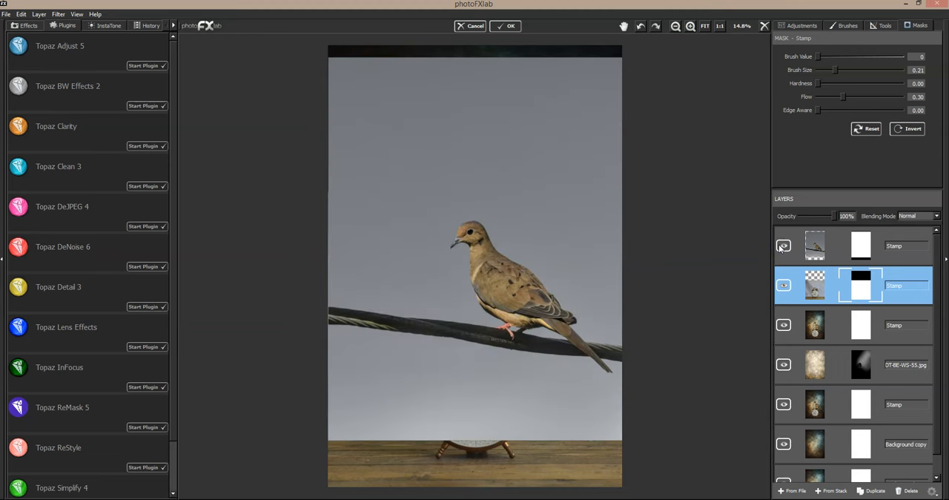
click(782, 247)
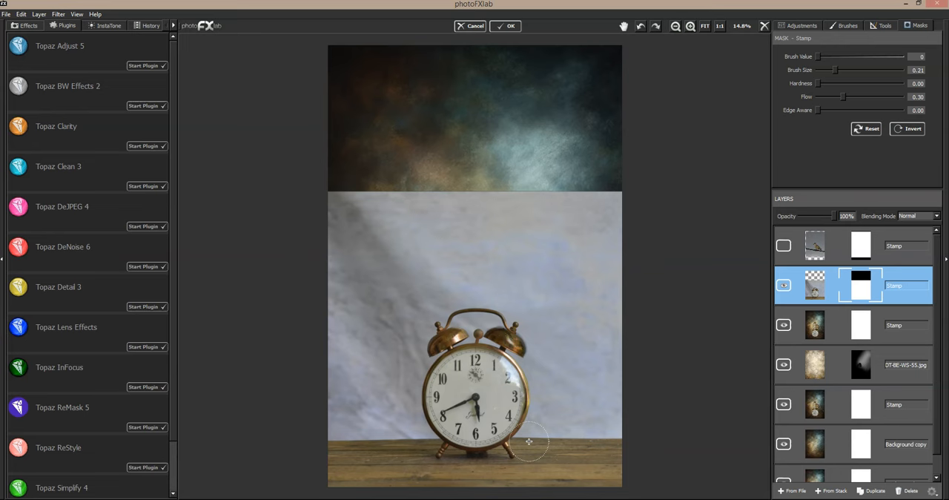
mouse_move(528, 441)
mouse_down()
mouse_move(601, 284)
mouse_move(557, 322)
mouse_move(562, 394)
mouse_move(542, 447)
mouse_move(451, 474)
mouse_move(540, 476)
mouse_up()
click(507, 399)
click(784, 246)
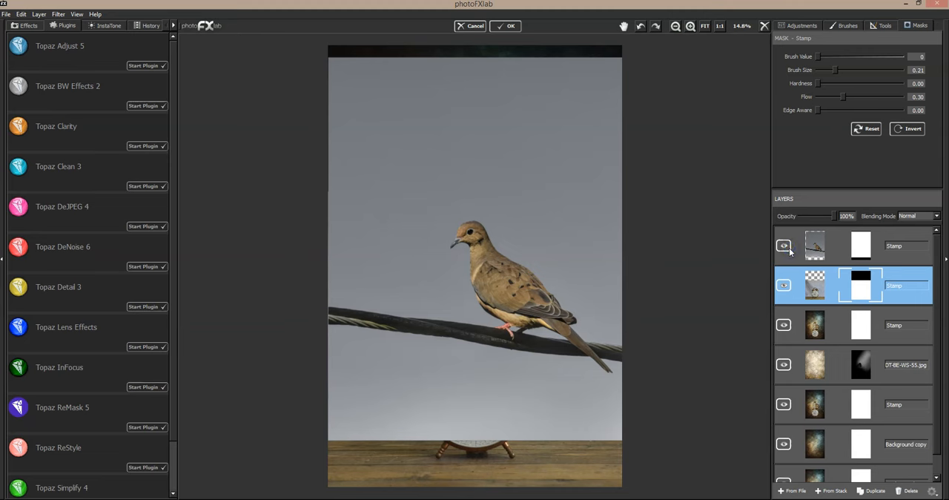
click(784, 245)
click(783, 245)
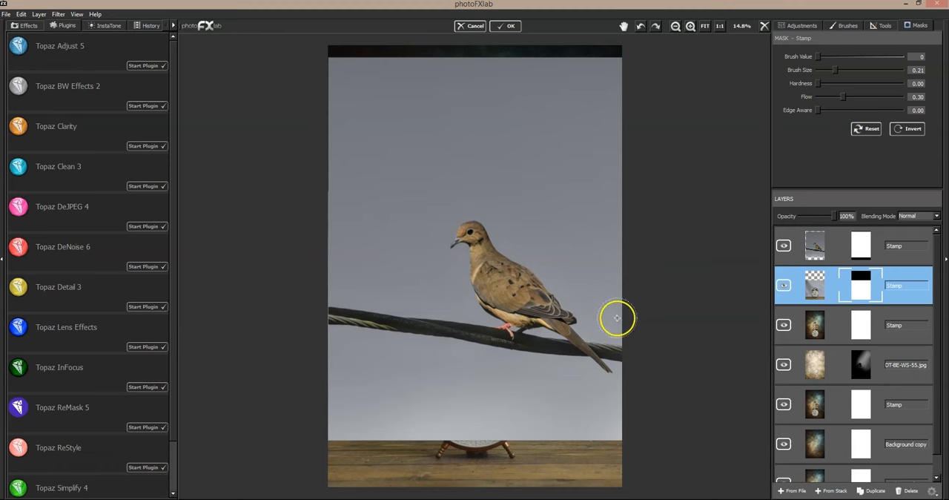
click(785, 247)
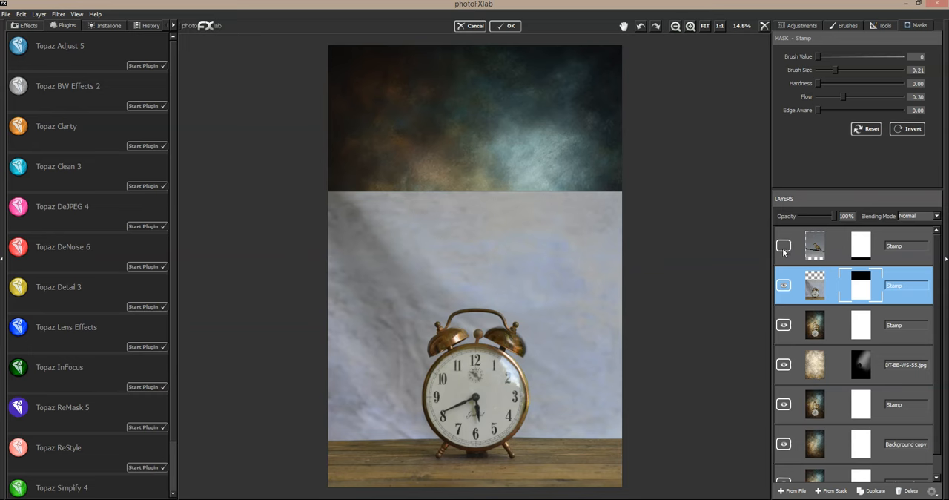
- Hide both the original dove and clock layers so the finished composite is displayed
click(782, 253)
click(783, 286)
click(783, 286)
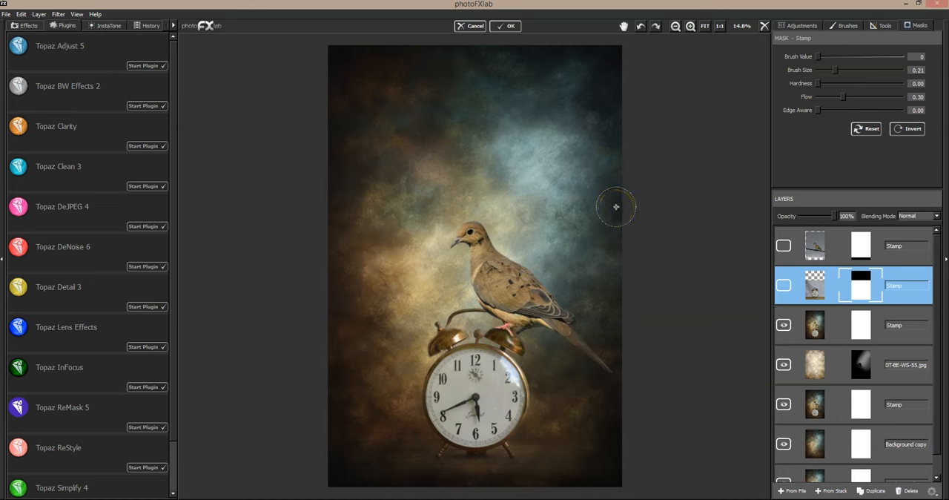
click(668, 212)
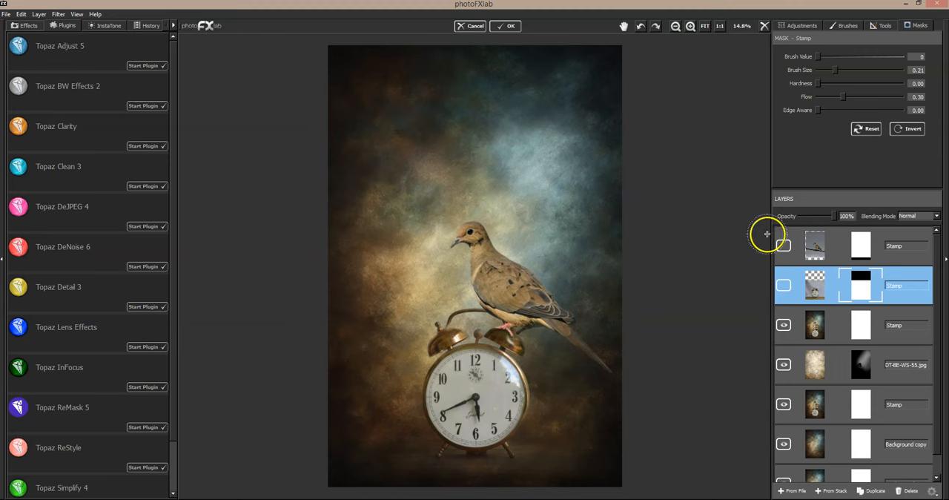
- Compare the original clock and dove photos with the finished composite, leaving both original layers hidden
click(784, 284)
click(784, 247)
click(785, 247)
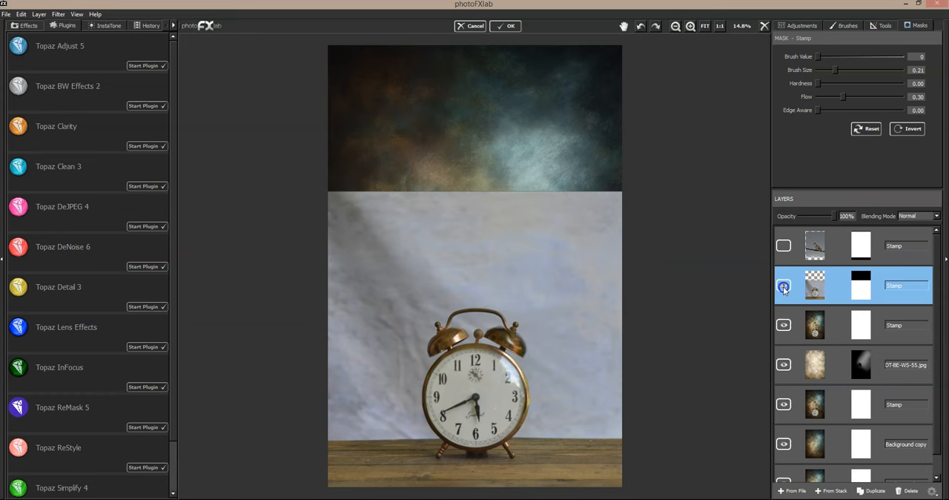
click(784, 284)
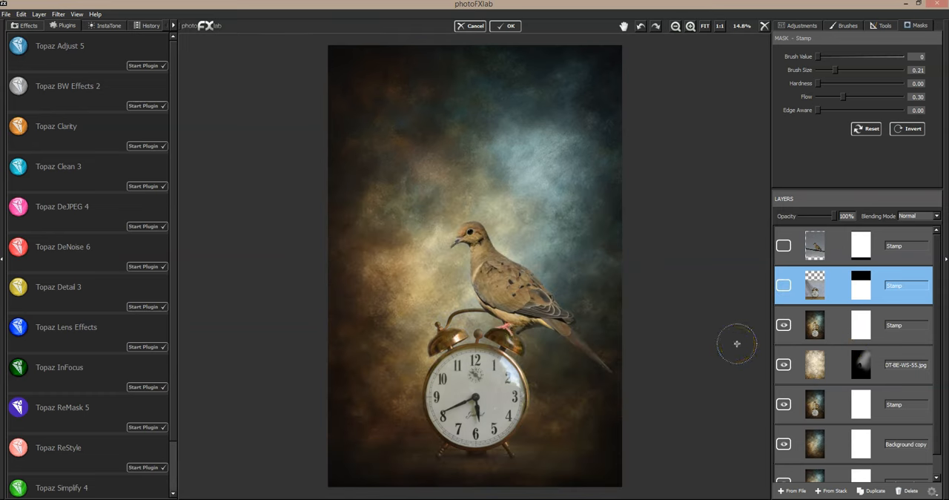
click(721, 348)
click(706, 475)
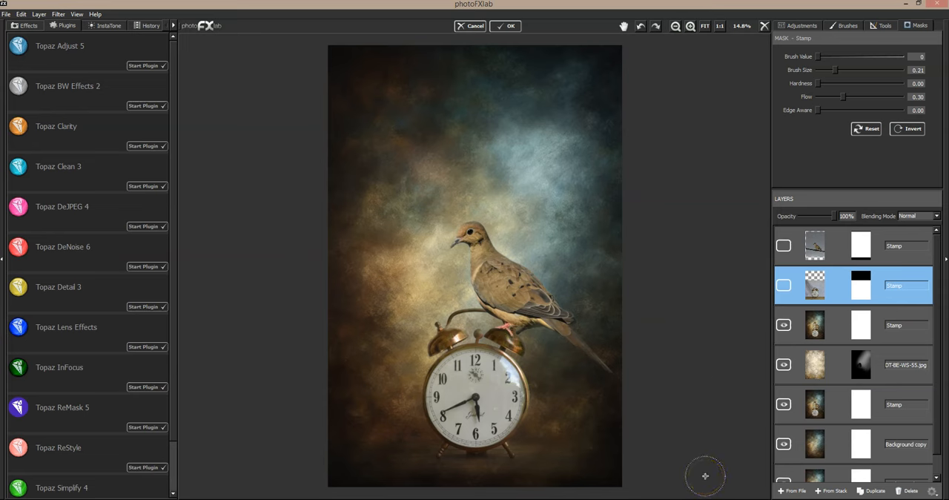